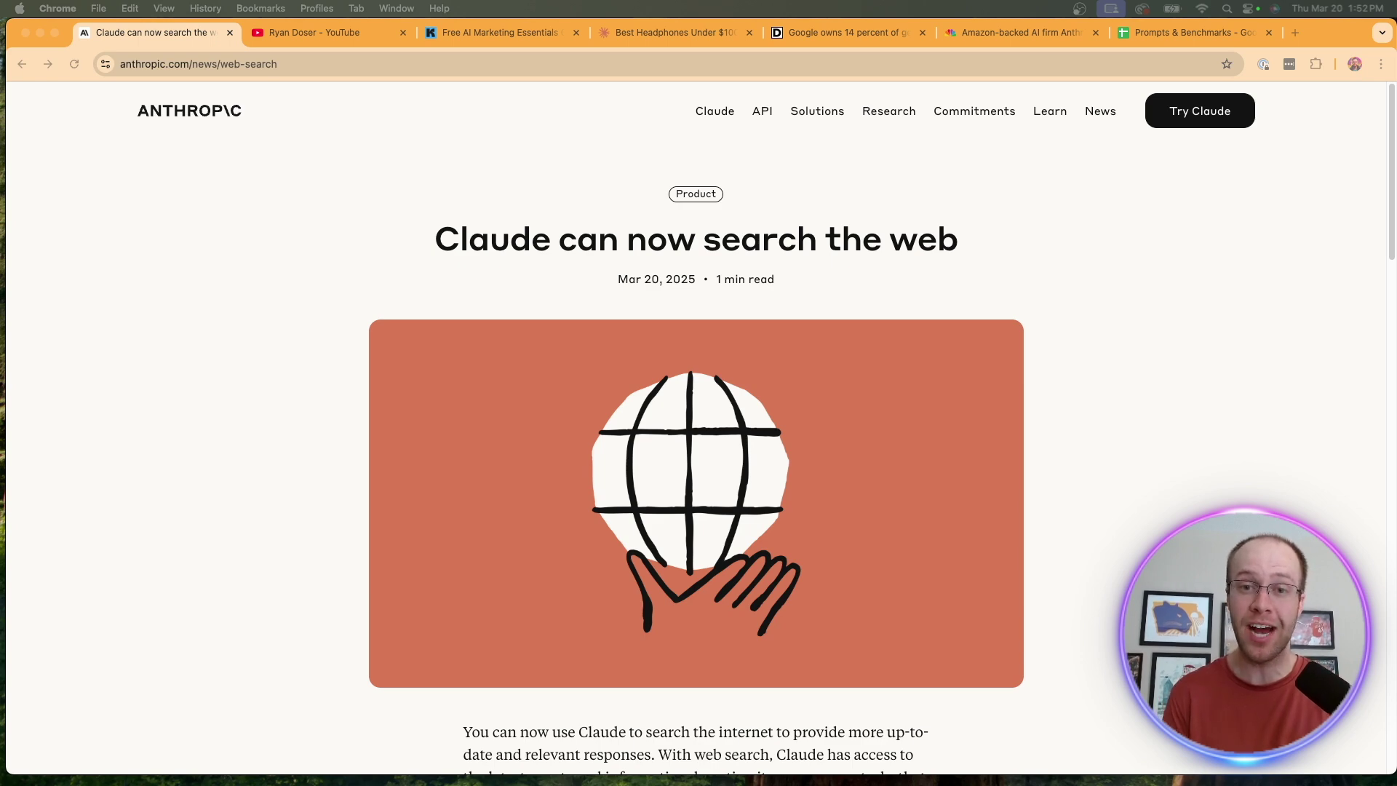
# Leave the web-search announcement via the YouTube tab and open the Free AI Marketing Essentials Guide sign-up page
pyautogui.hotkey('ctrl', 'Tab')
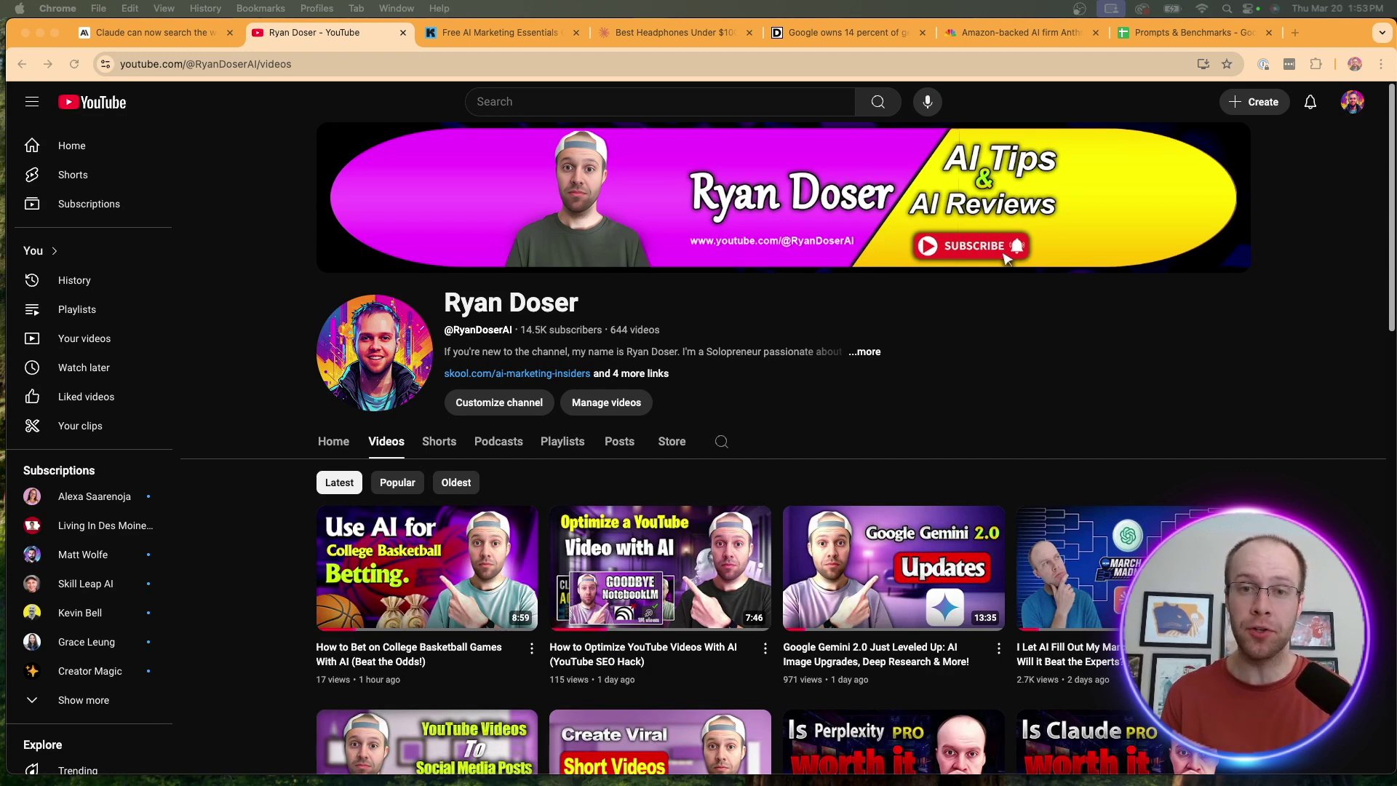
pyautogui.click(505, 33)
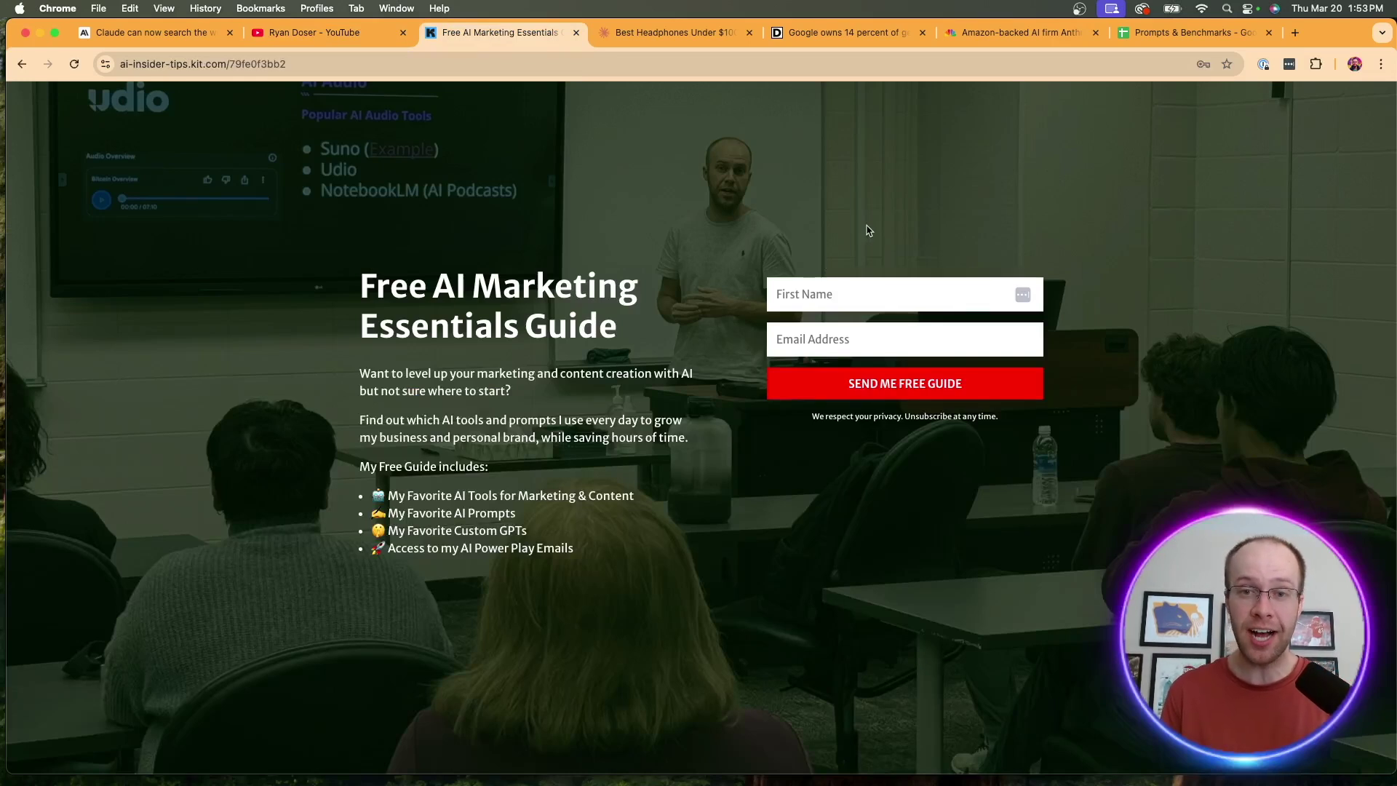
# Highlight the Free AI Marketing Essentials Guide heading, then clear the highlight
pyautogui.moveTo(361, 283); pyautogui.dragTo(614, 331)
pyautogui.click(622, 255)
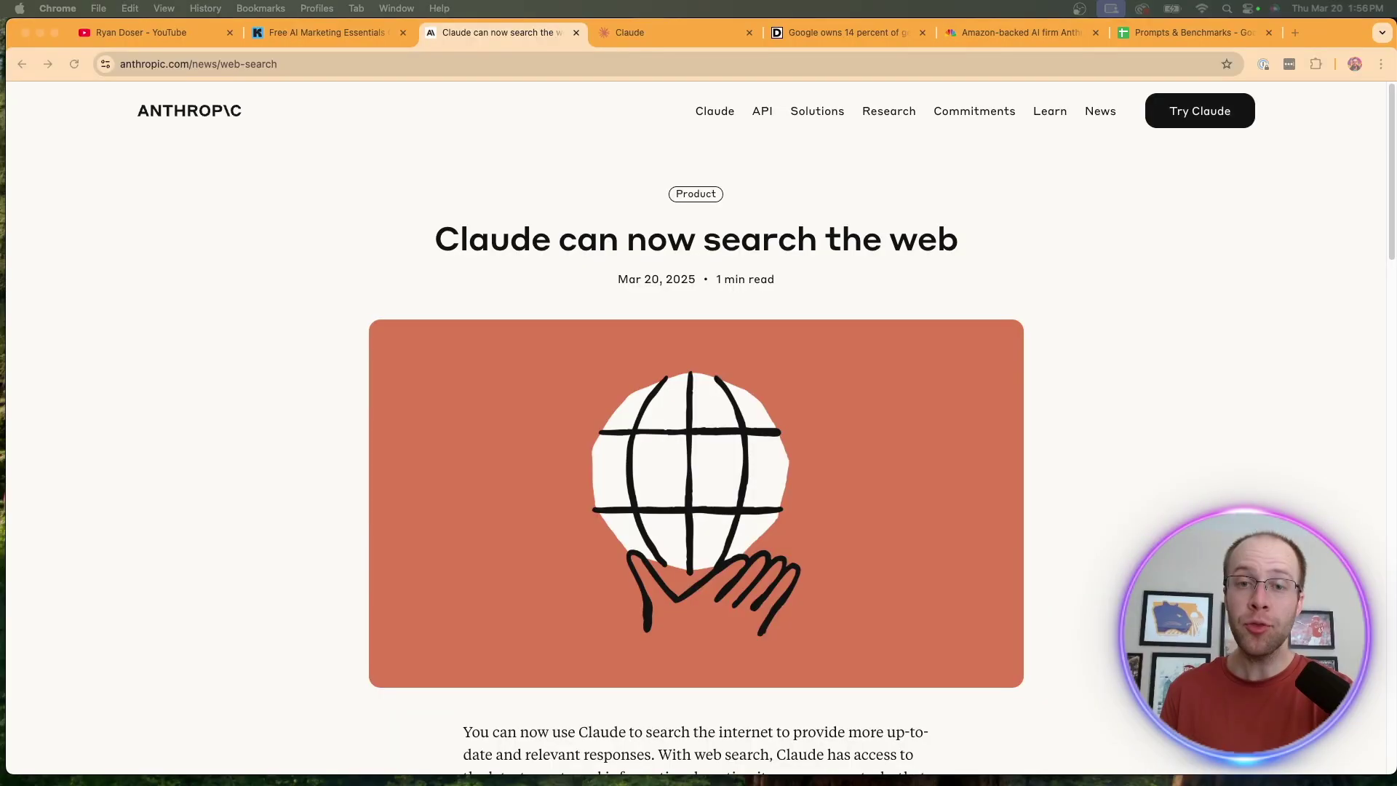
# Select the article's web address, then scroll down through the web-search announcement
pyautogui.click(359, 73)
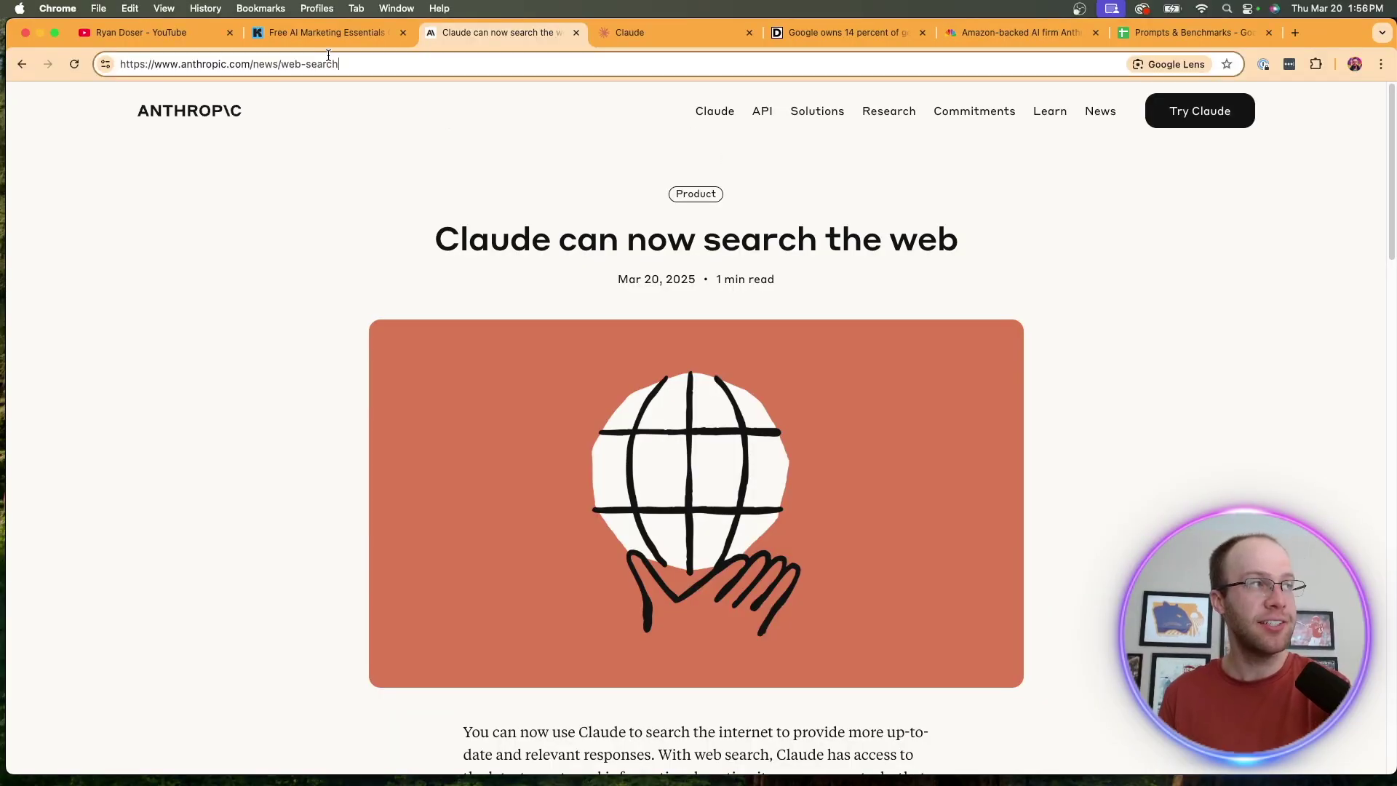
pyautogui.click(285, 281)
pyautogui.scroll(-2, 1035, 299)
pyautogui.scroll(-5, 1048, 342)
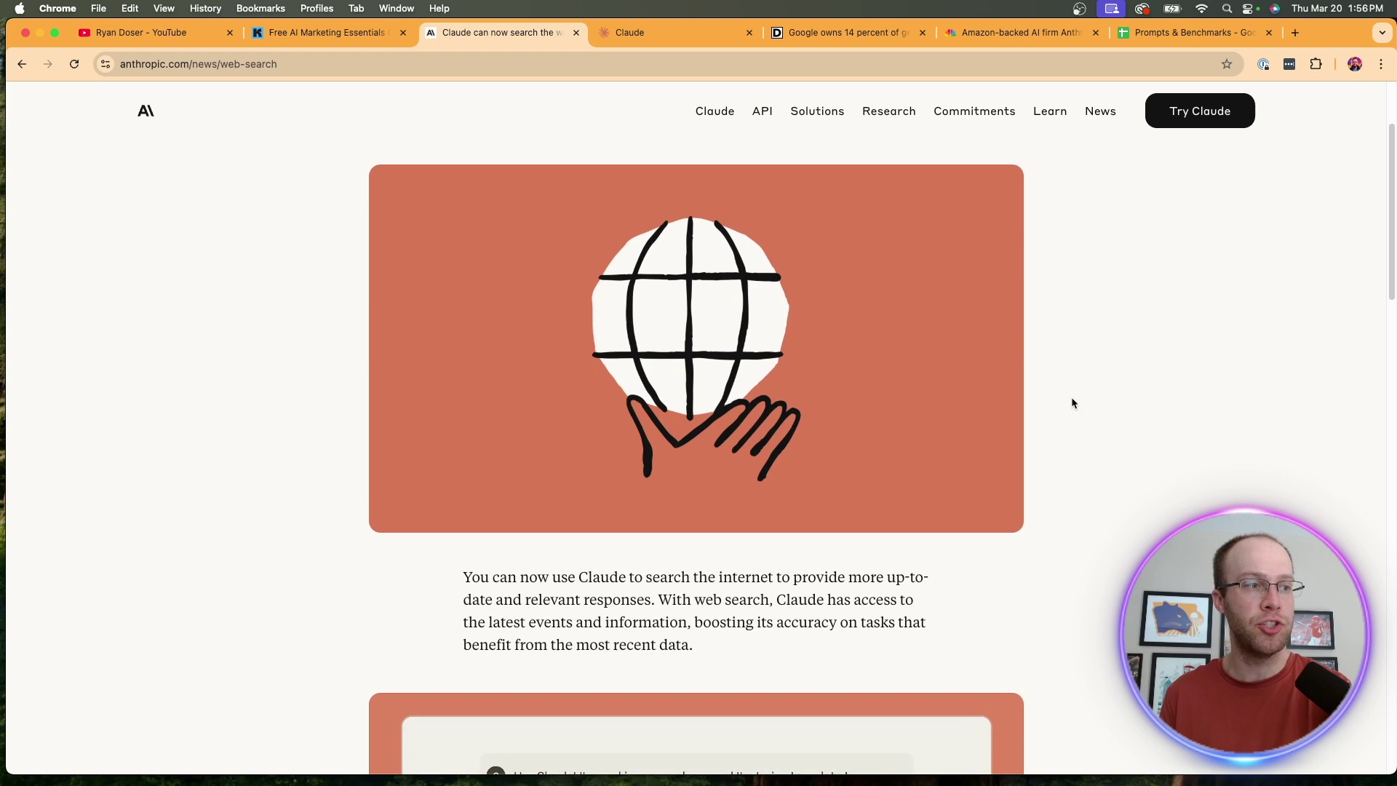
pyautogui.scroll(-3, 972, 343)
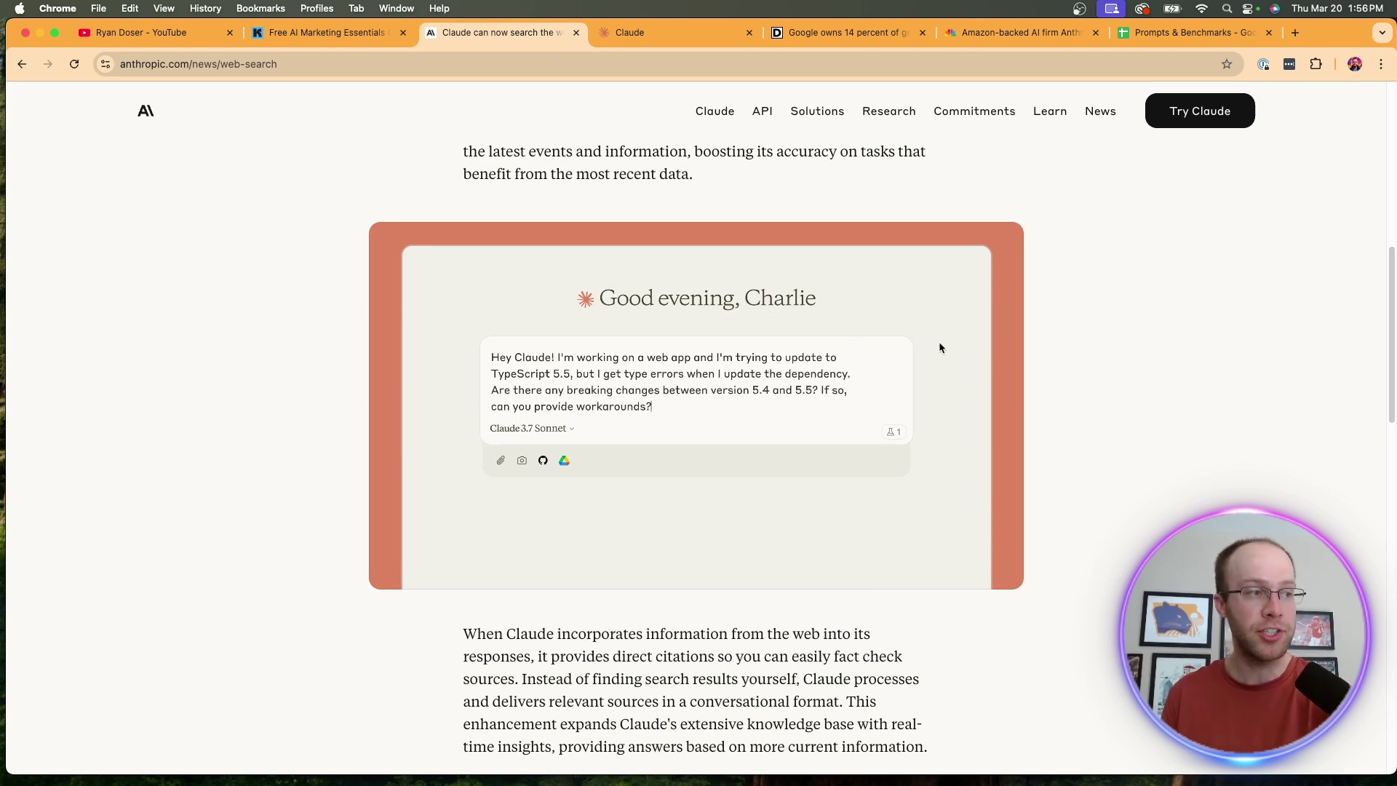
pyautogui.scroll(-5, 898, 330)
# Highlight the Popular ways to use Claude line and the list from Financial analysts onward
pyautogui.moveTo(489, 402); pyautogui.dragTo(670, 405)
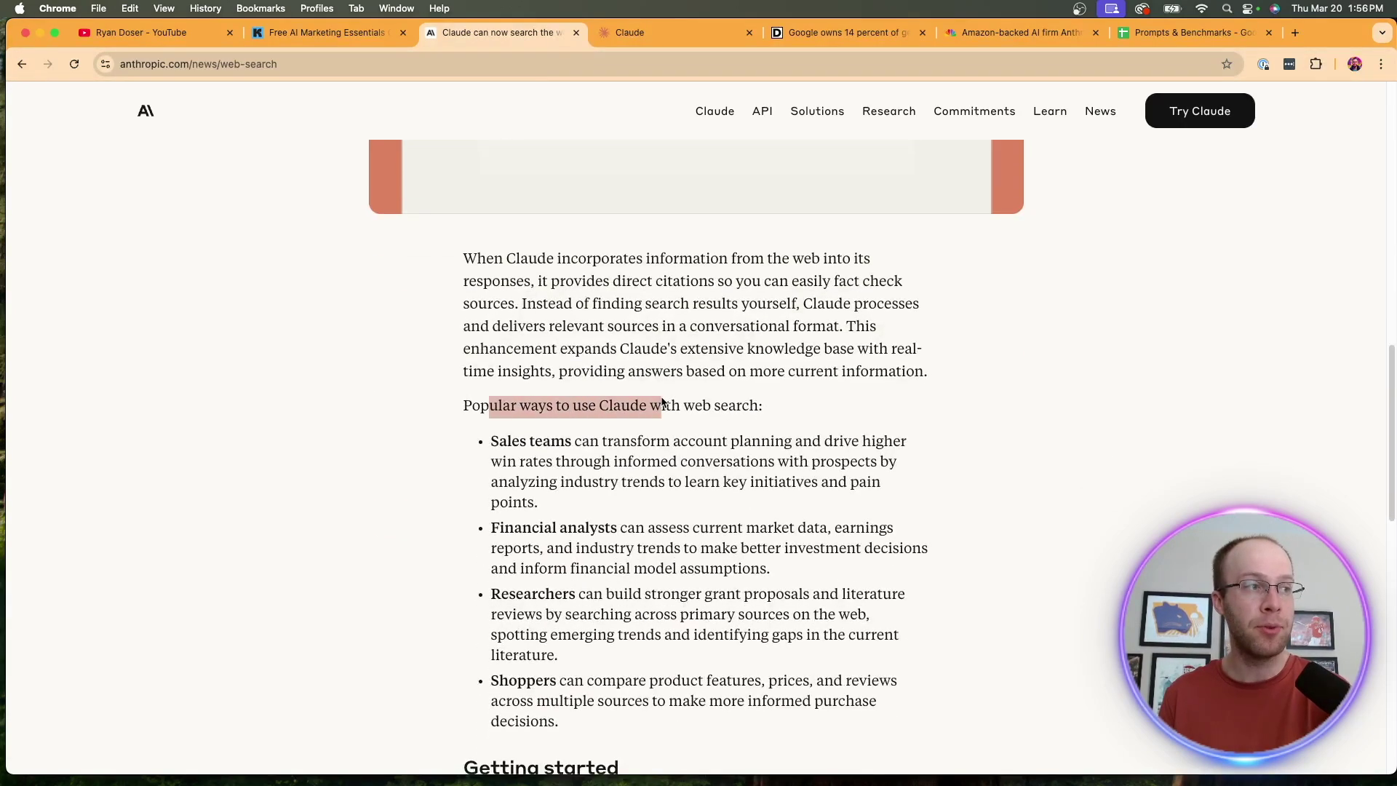
pyautogui.click(670, 405)
pyautogui.scroll(-1, 719, 607)
pyautogui.moveTo(707, 621); pyautogui.dragTo(492, 468)
pyautogui.click(692, 321)
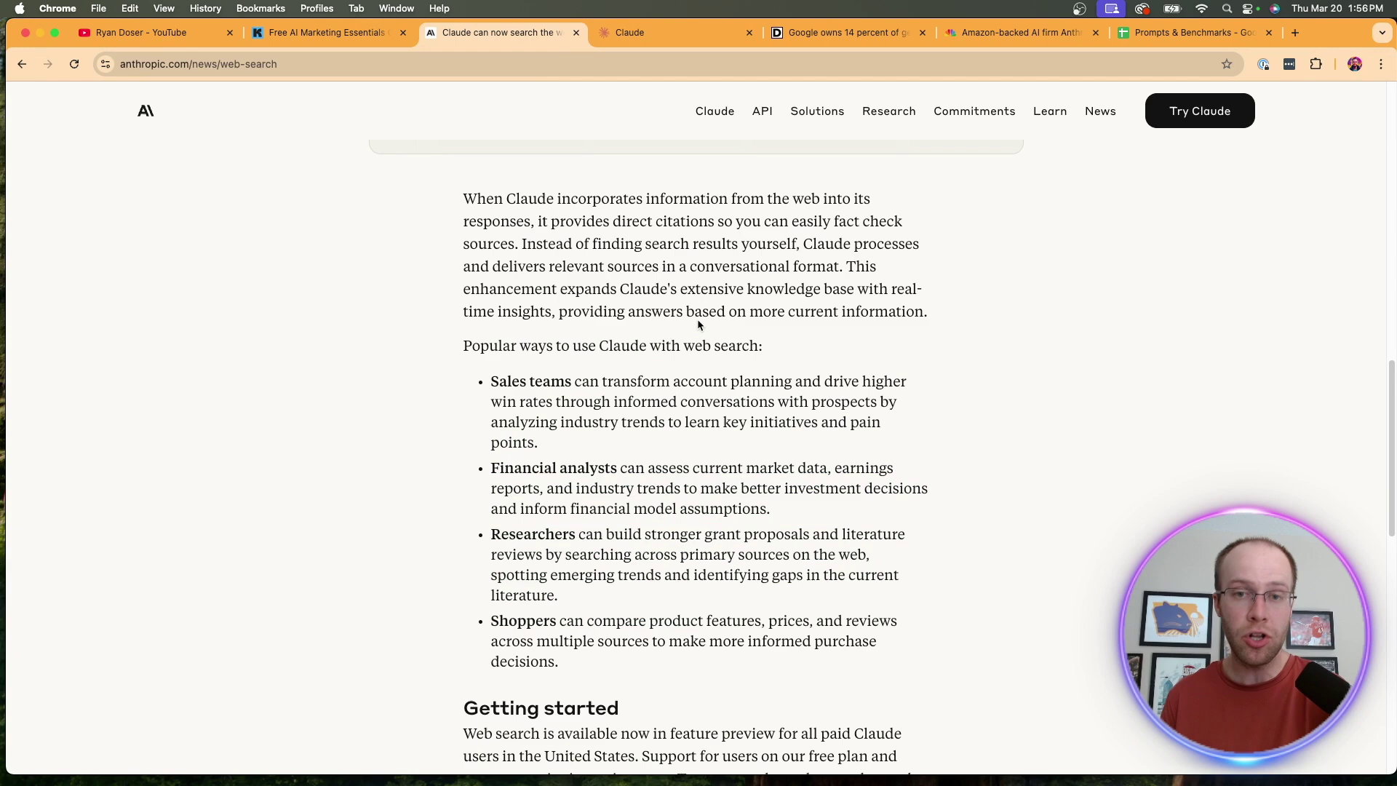
pyautogui.scroll(-6, 697, 320)
pyautogui.scroll(1, 619, 300)
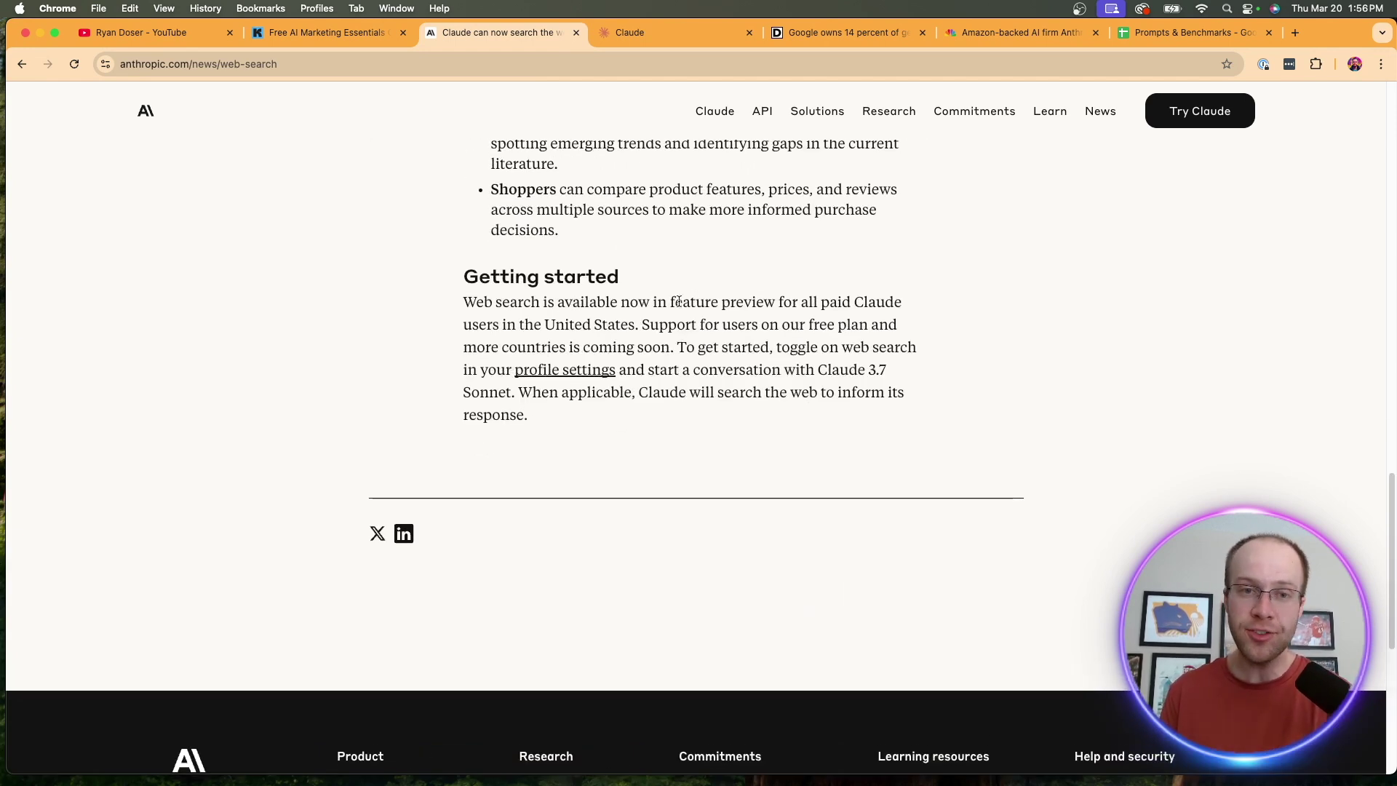
# Highlight the Getting started notes: preview for paid US users, free-plan support coming soon
pyautogui.moveTo(778, 302); pyautogui.dragTo(637, 329)
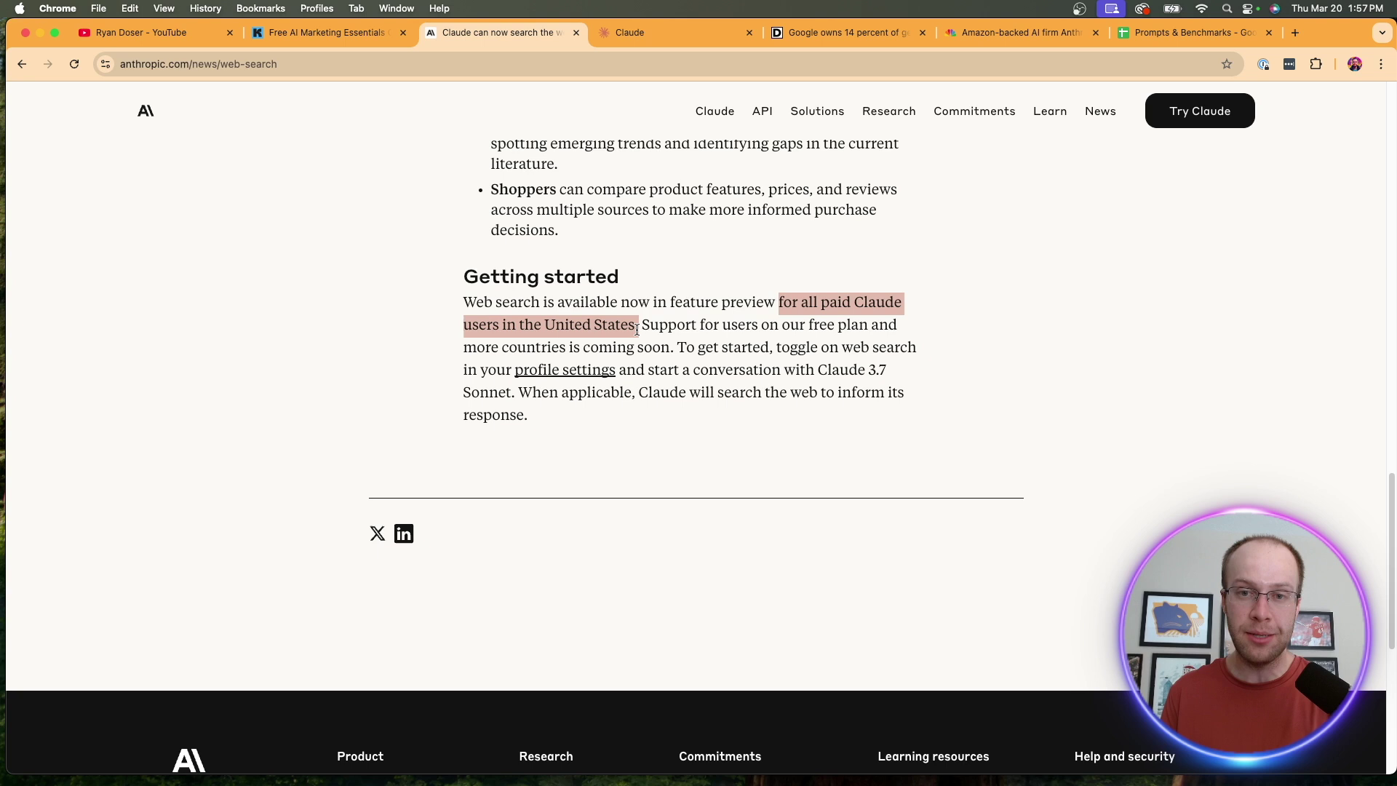
pyautogui.click(673, 328)
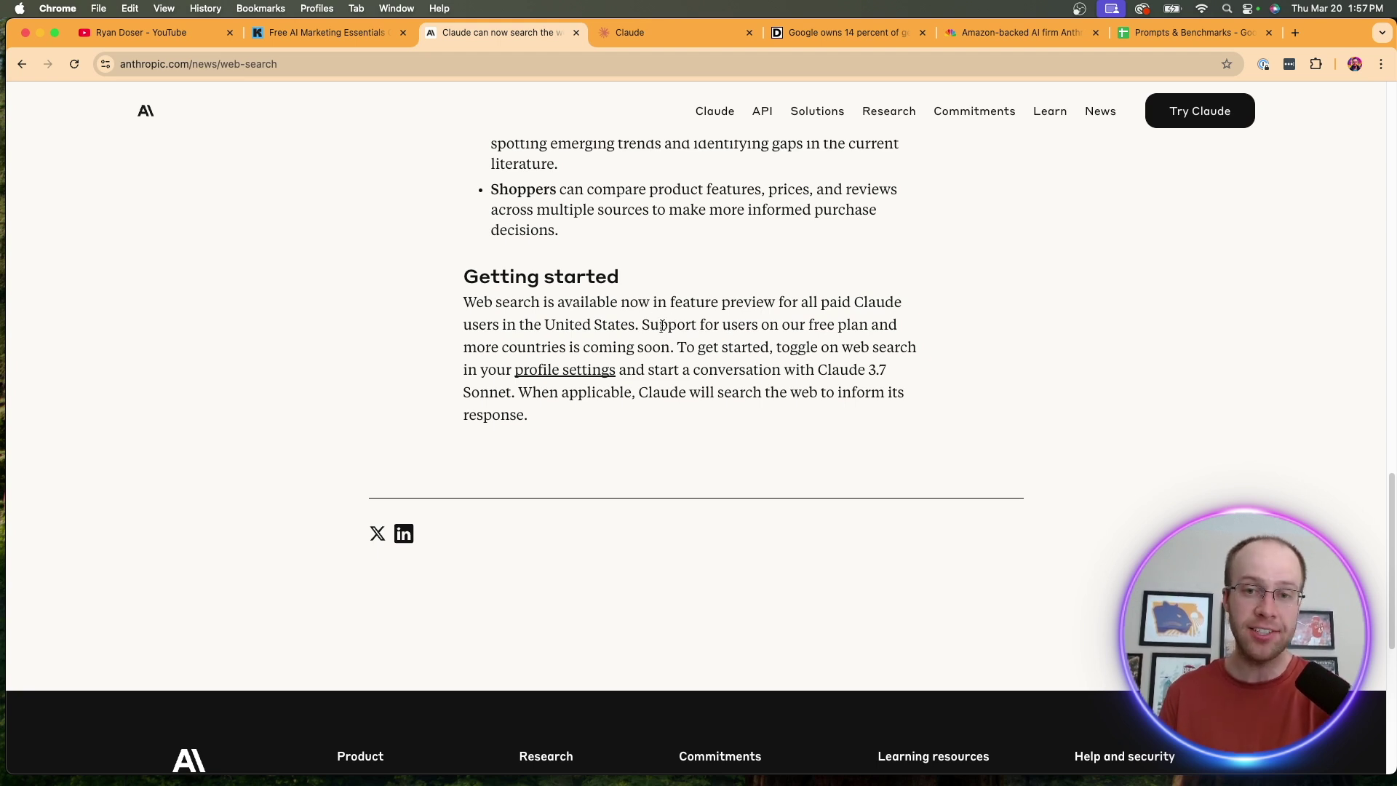
pyautogui.moveTo(641, 325); pyautogui.dragTo(669, 348)
pyautogui.click(693, 362)
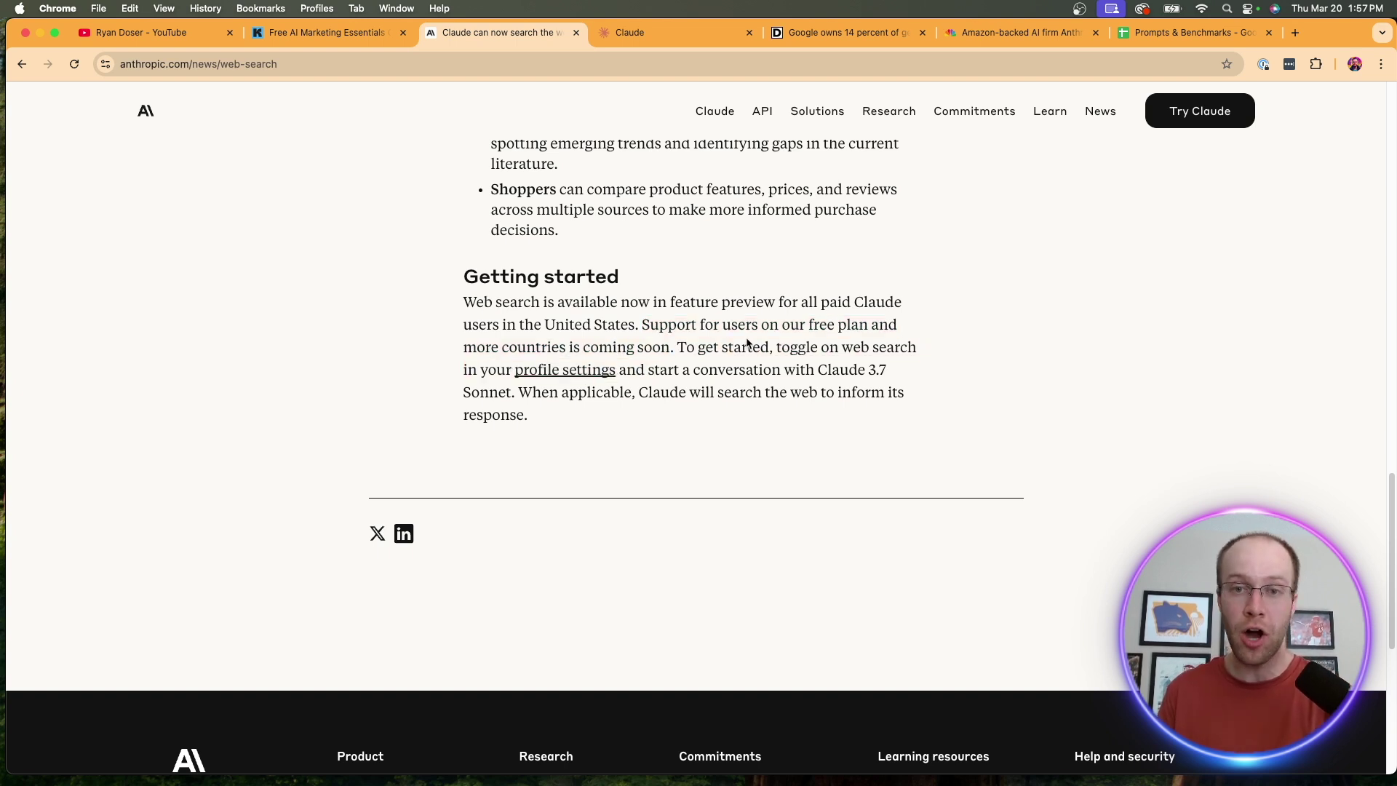
# Switch to the Claude app and open Settings from the account menu
pyautogui.click(664, 33)
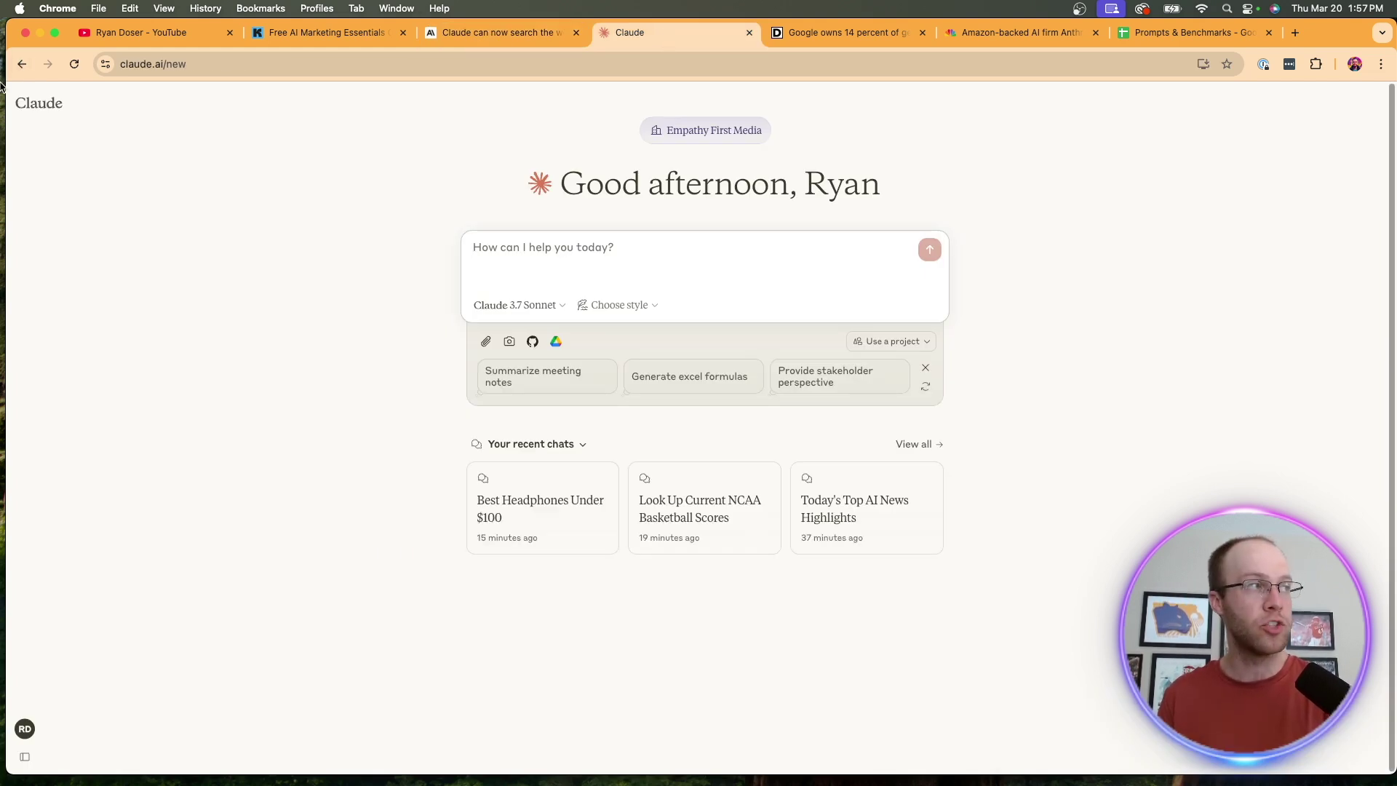
pyautogui.moveTo(33, 107)
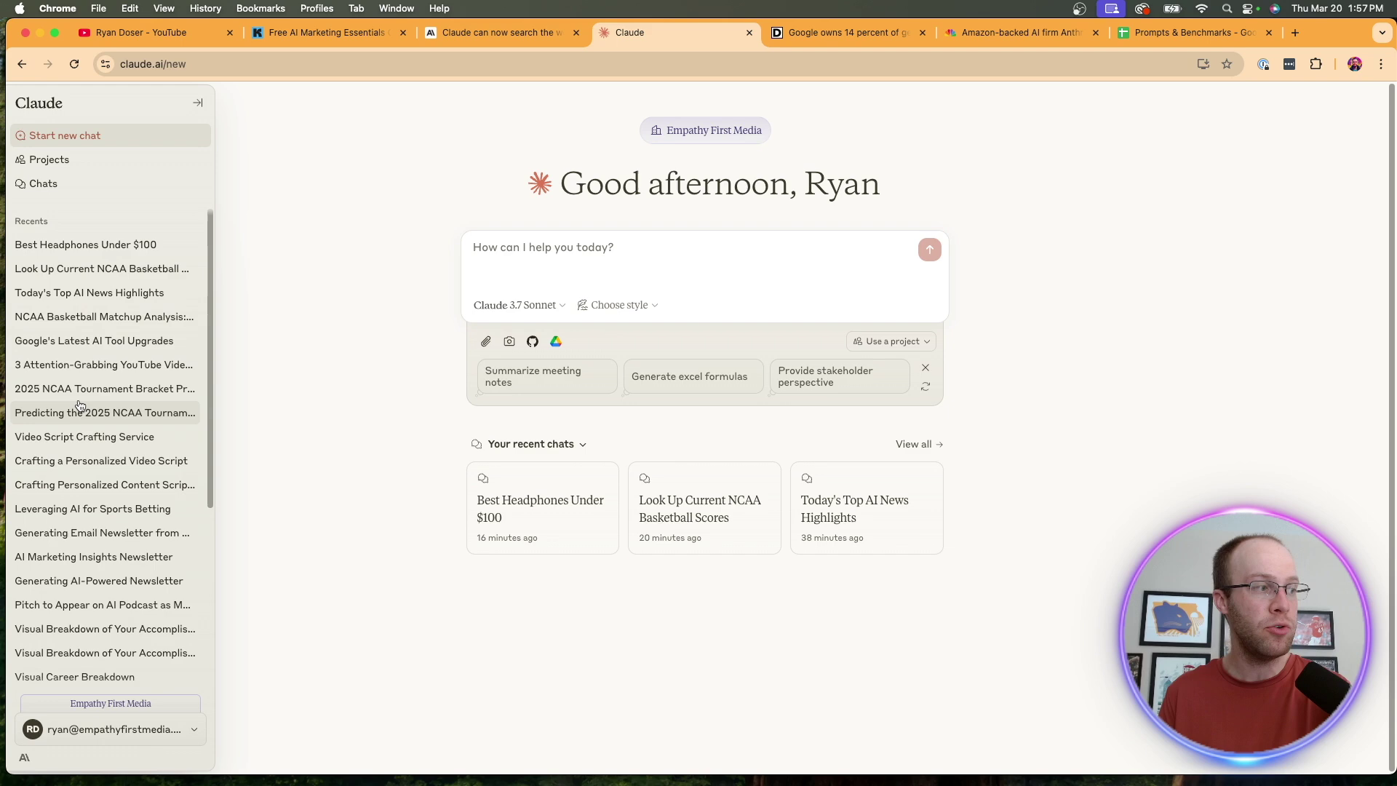
pyautogui.click(126, 730)
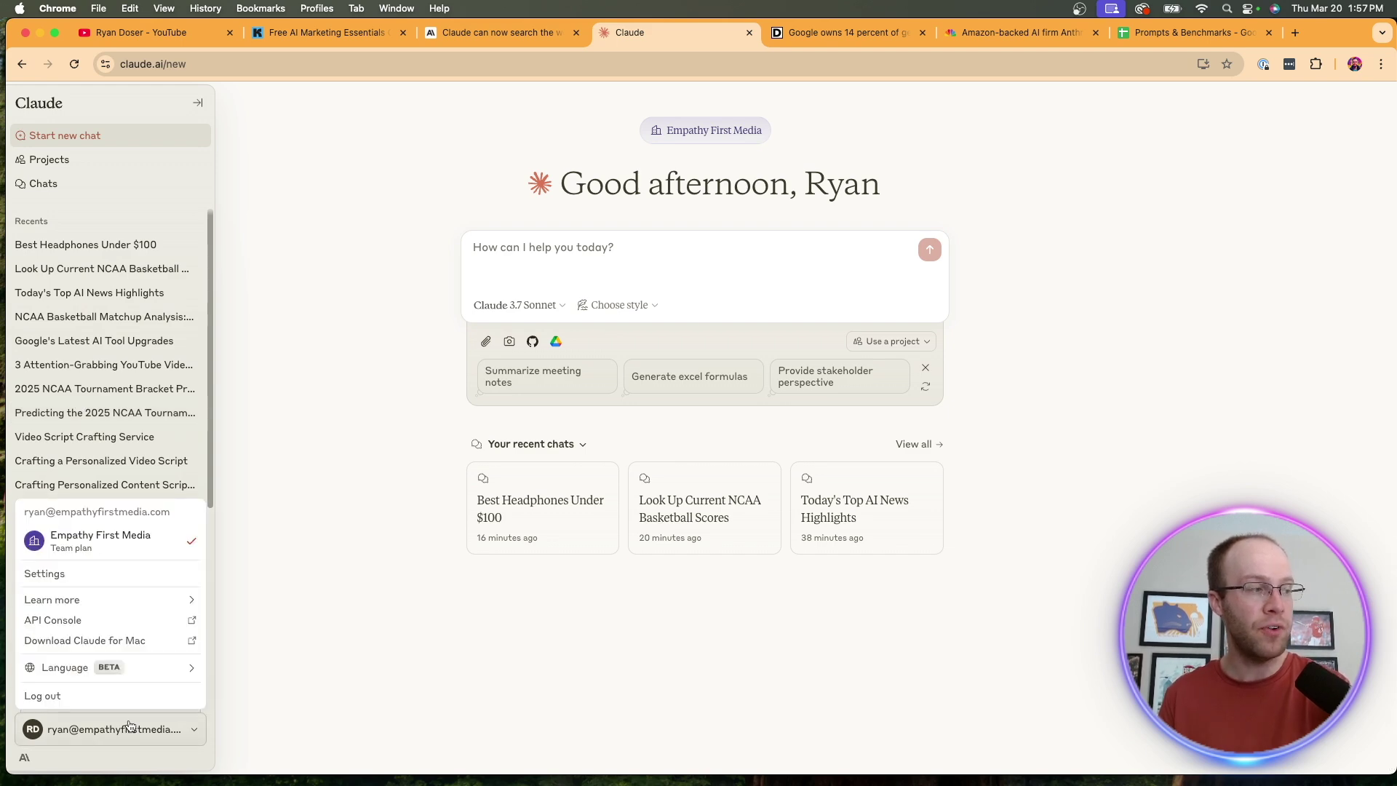
pyautogui.click(40, 577)
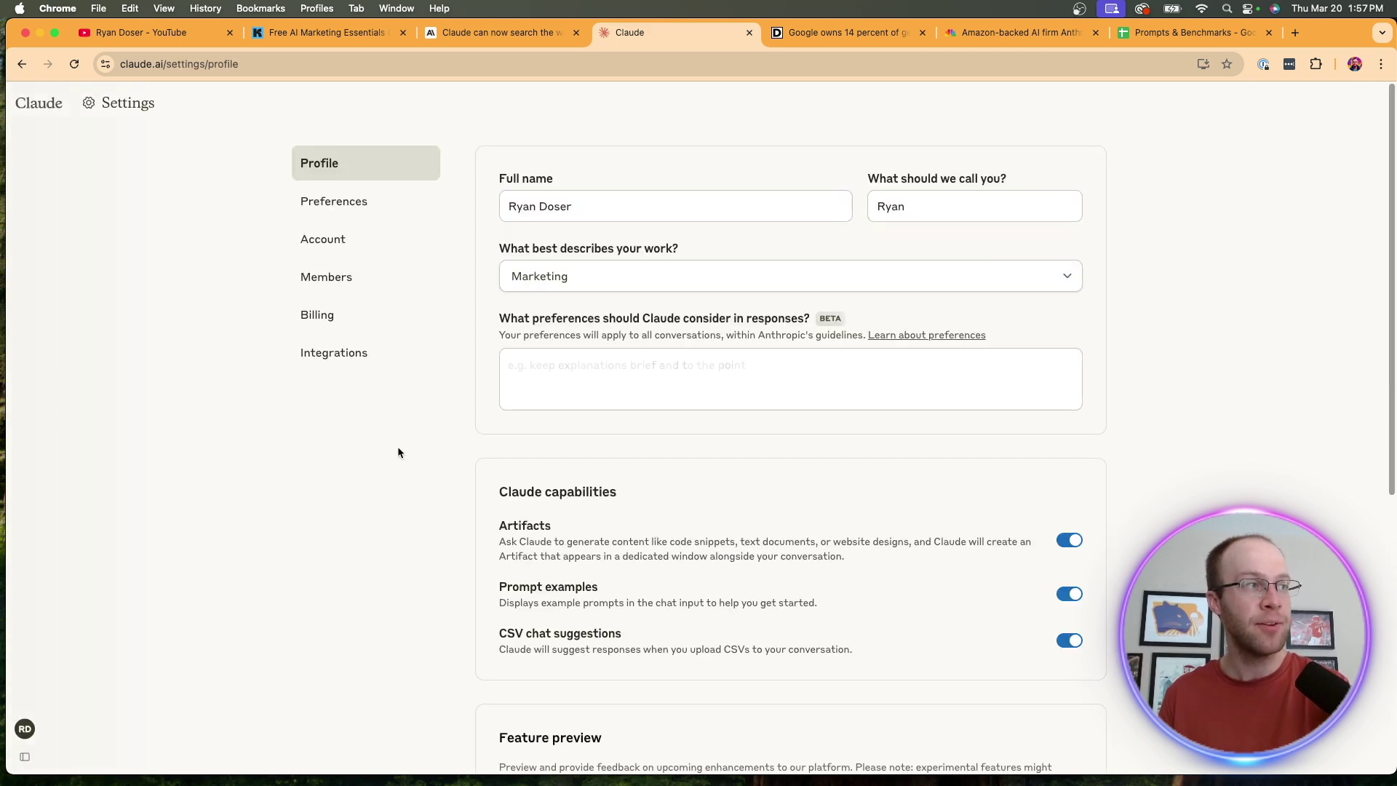
# Scroll to Feature preview and confirm the Web search toggle is switched on
pyautogui.scroll(-4, 933, 412)
pyautogui.scroll(-2, 935, 417)
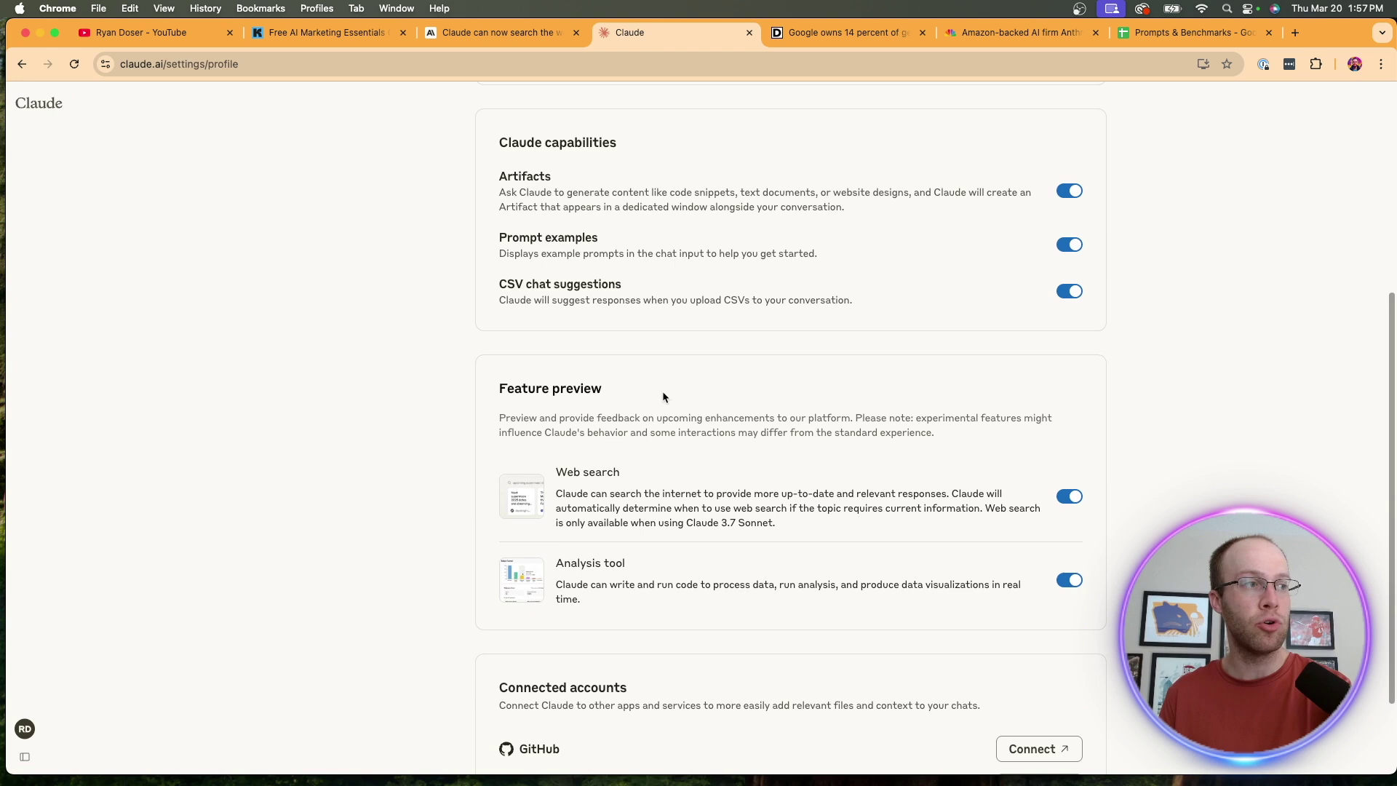
pyautogui.moveTo(662, 391); pyautogui.dragTo(499, 390)
pyautogui.click(717, 391)
pyautogui.scroll(-2, 717, 391)
pyautogui.moveTo(717, 392); pyautogui.dragTo(554, 401)
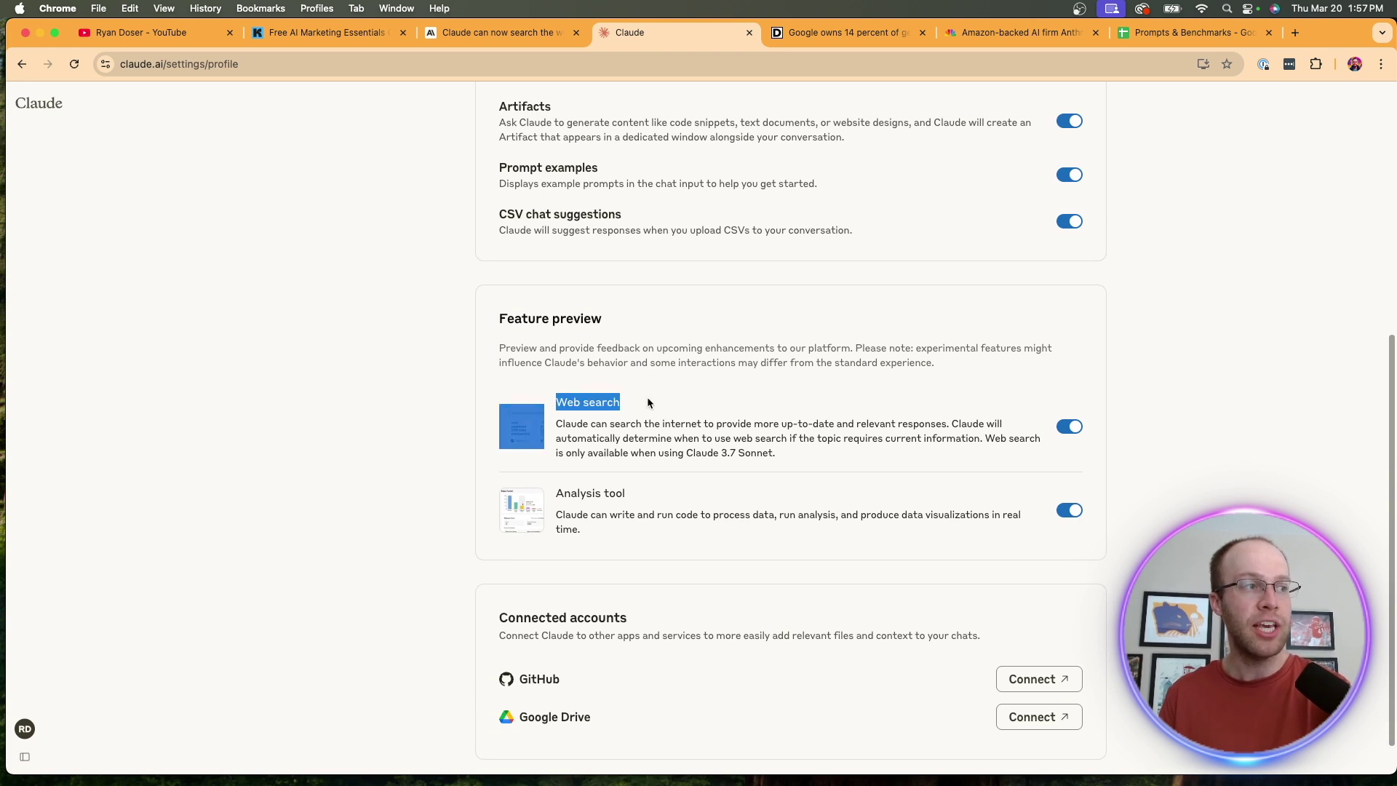
pyautogui.click(647, 400)
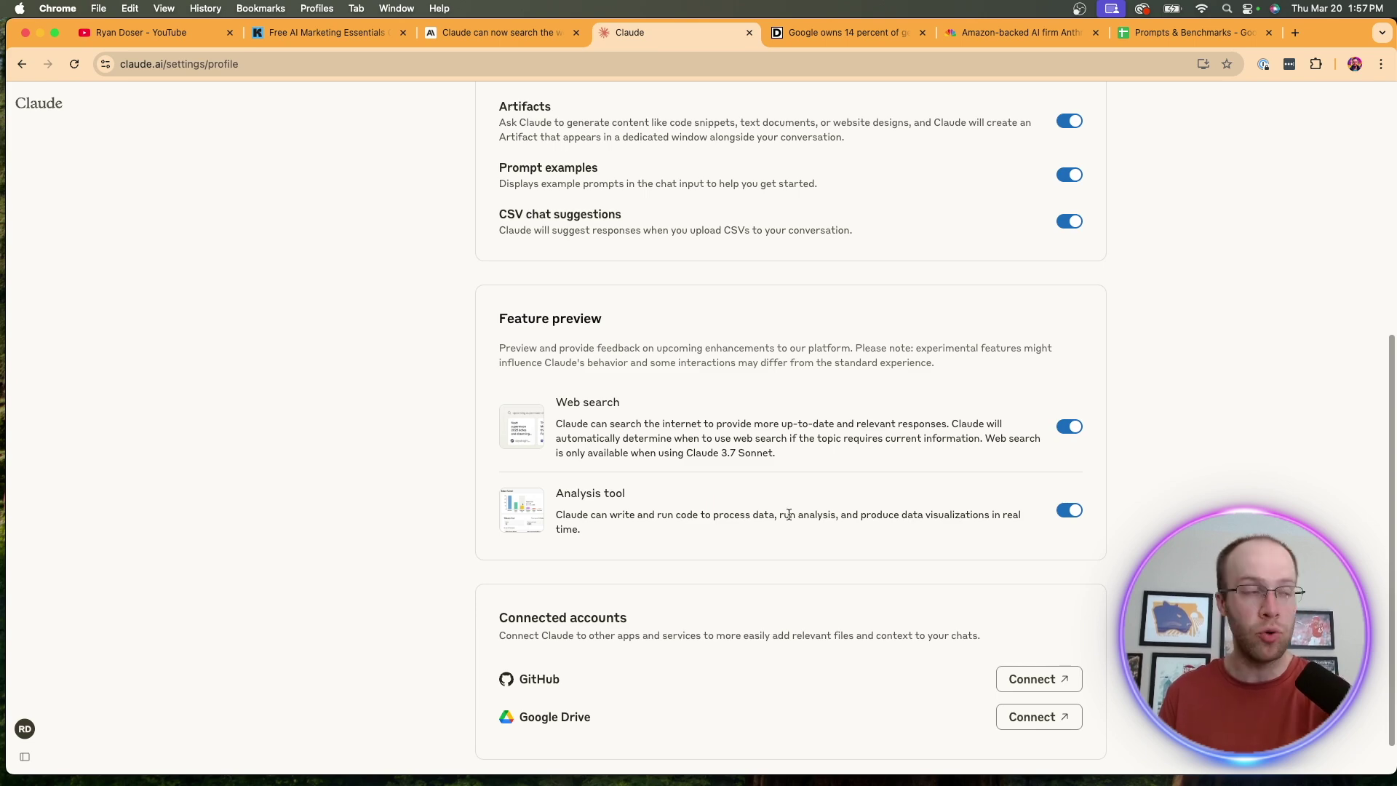
pyautogui.scroll(6, 694, 499)
# In a new chat, send 'Browse the Internet for the price of Bitcoin right now'
pyautogui.click(48, 112)
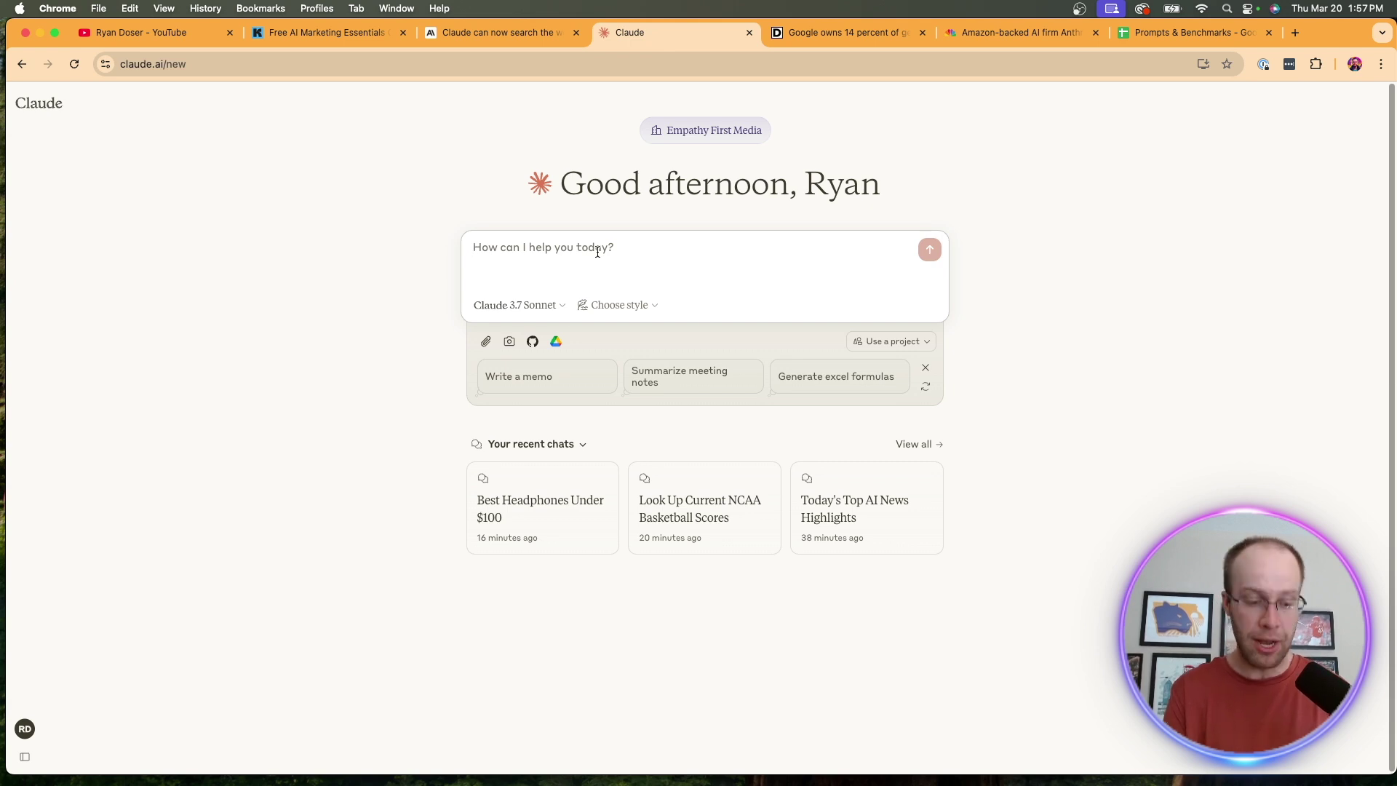
pyautogui.write('Br')
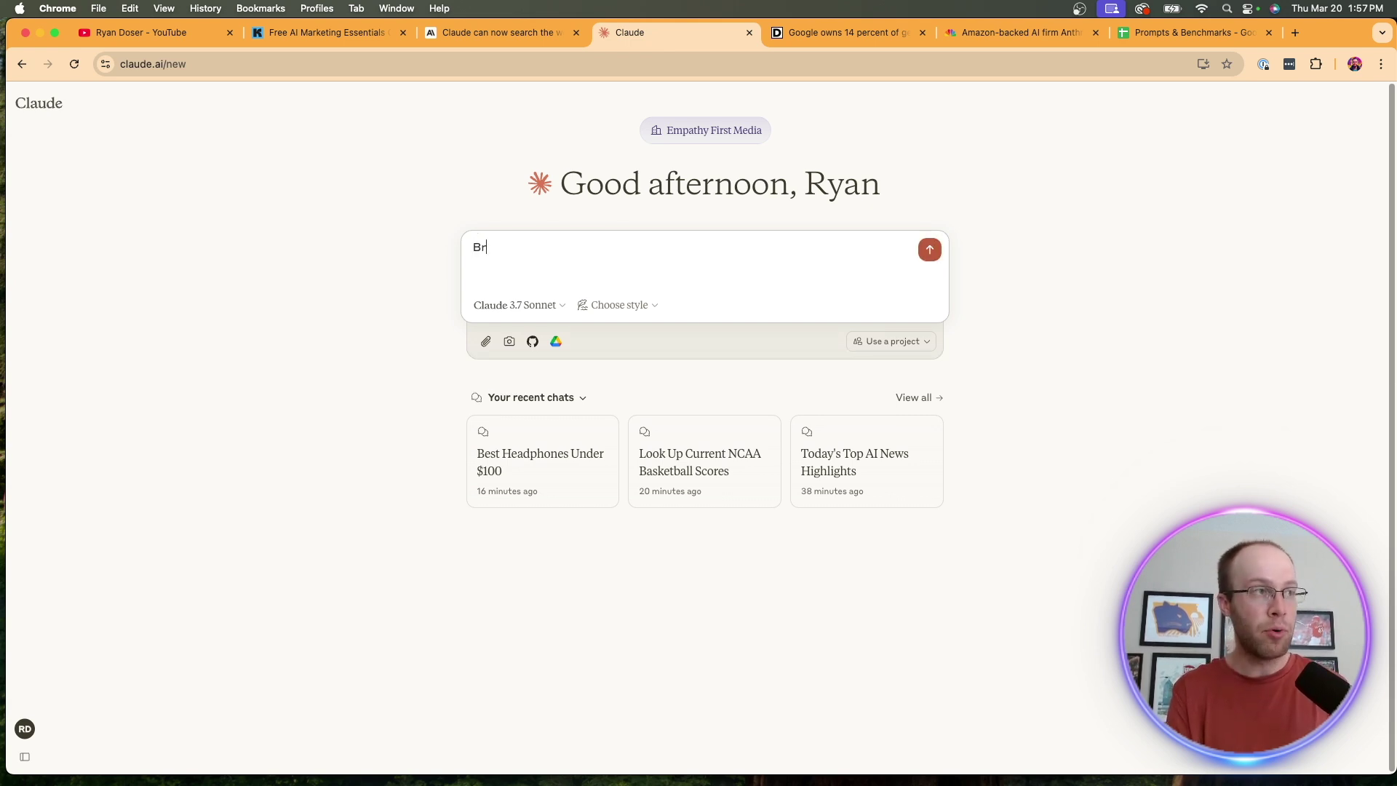
pyautogui.write('owse the lnt')
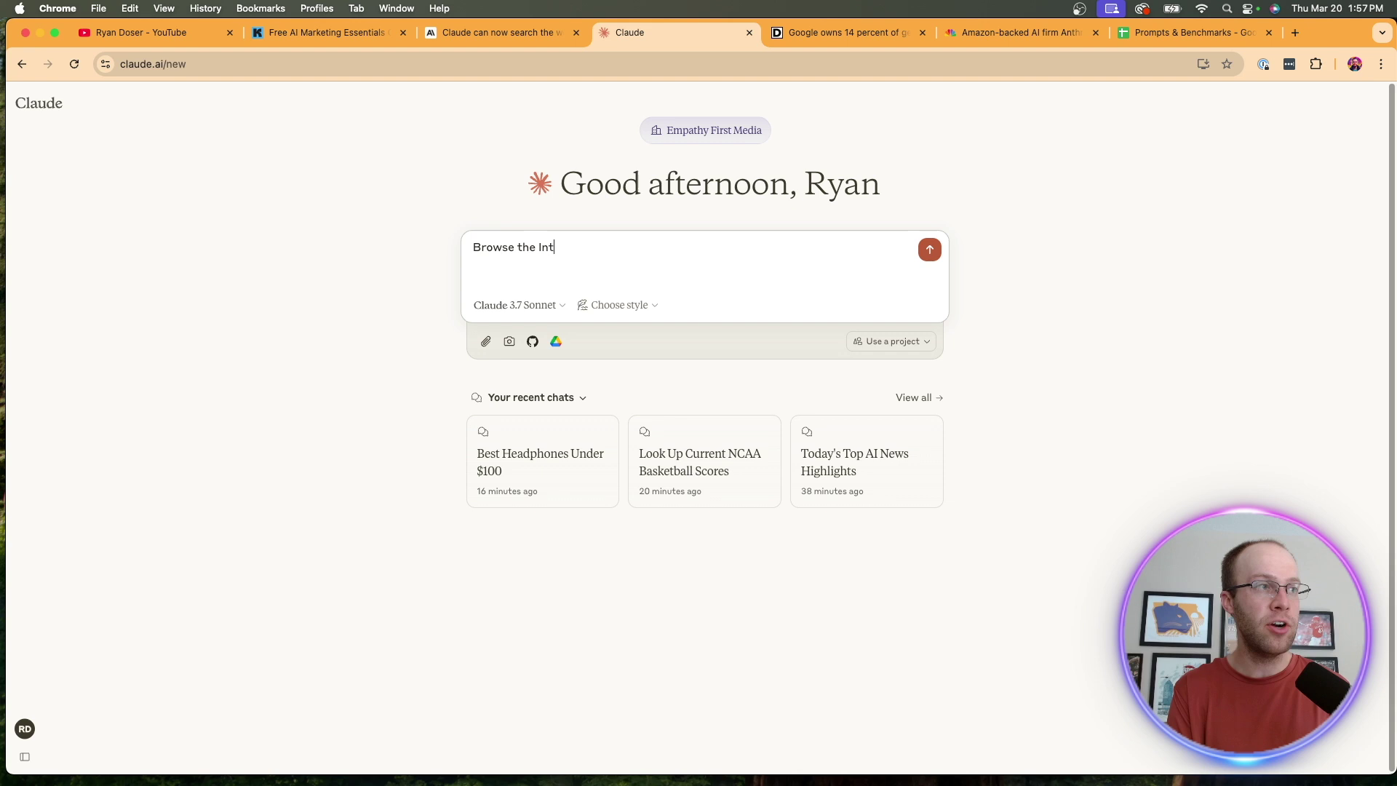
pyautogui.write('ernet for the price of ')
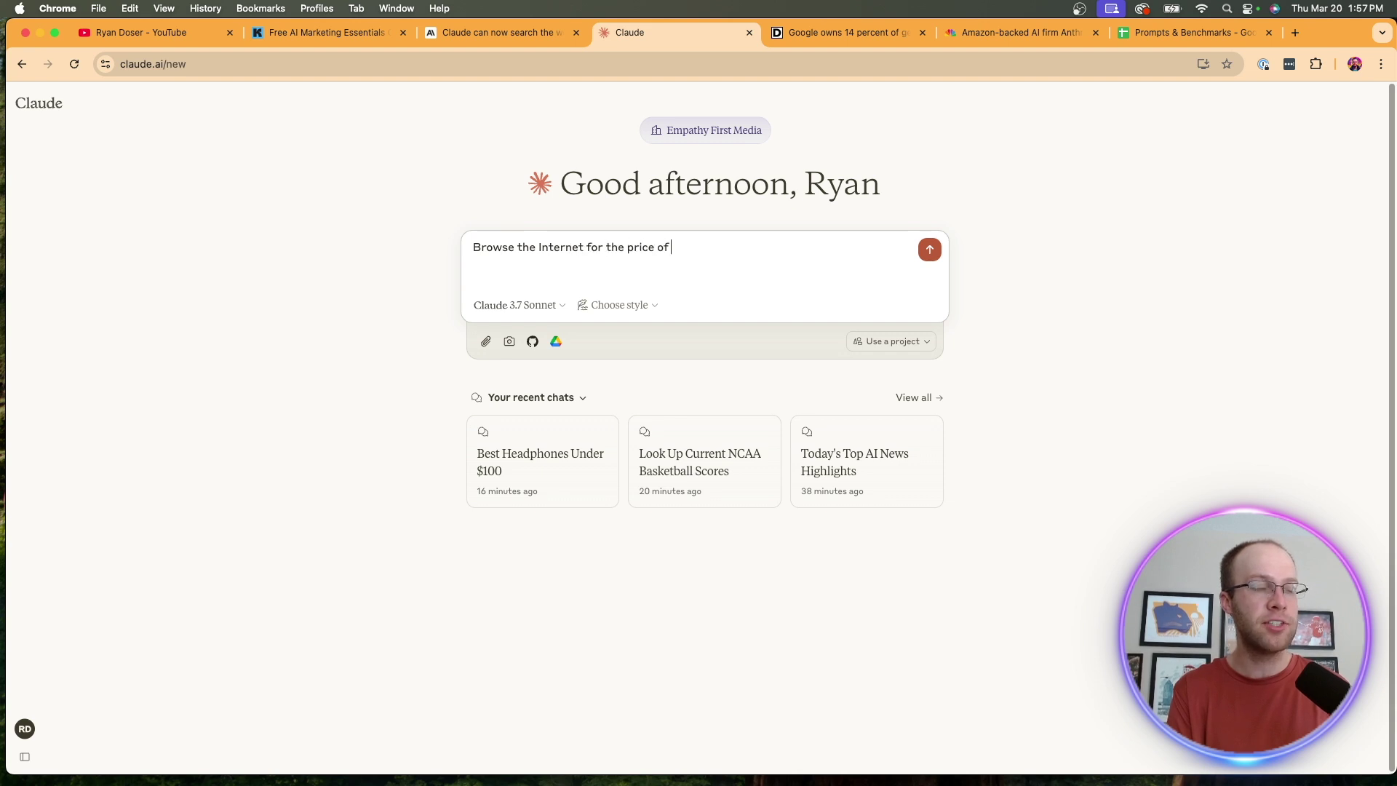
pyautogui.write('Bitcoin right now')
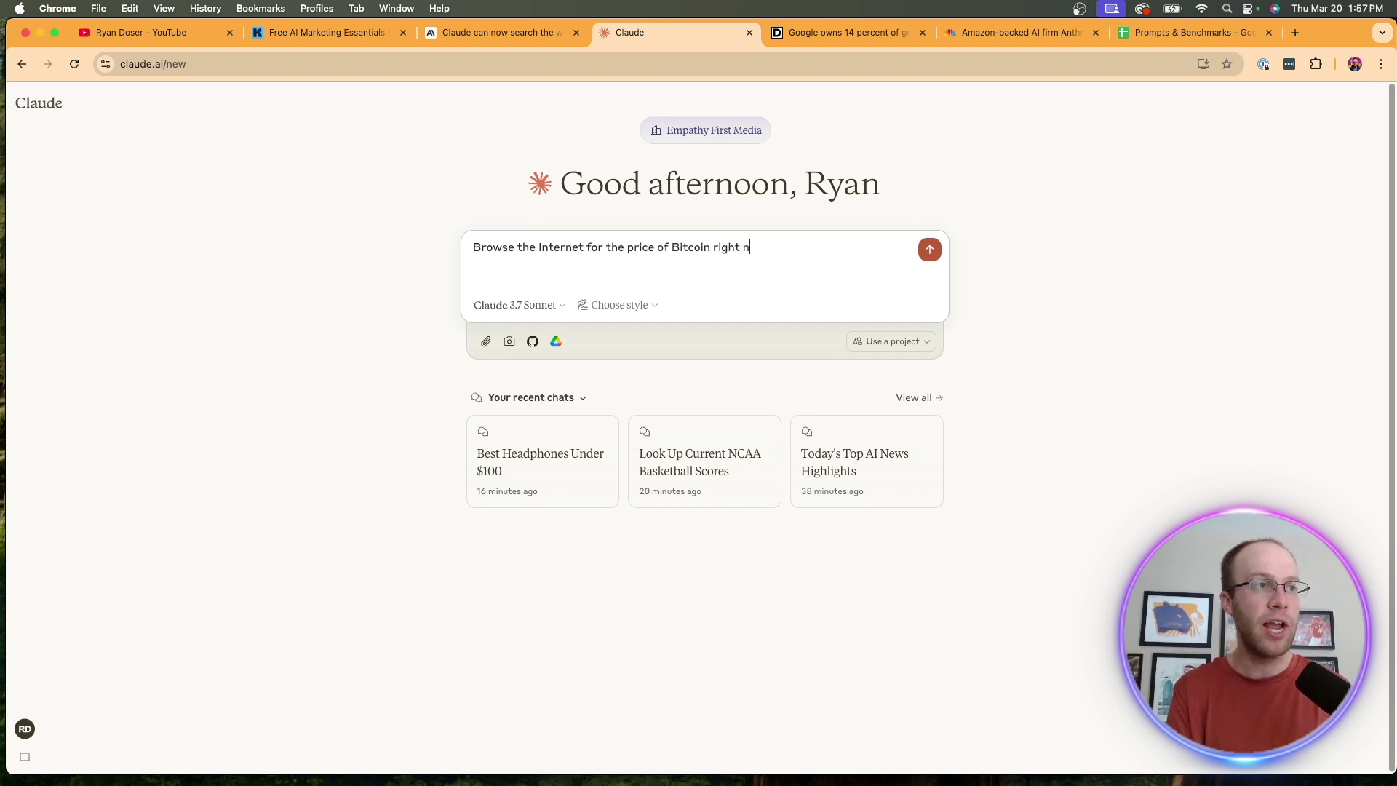
pyautogui.press('Return')
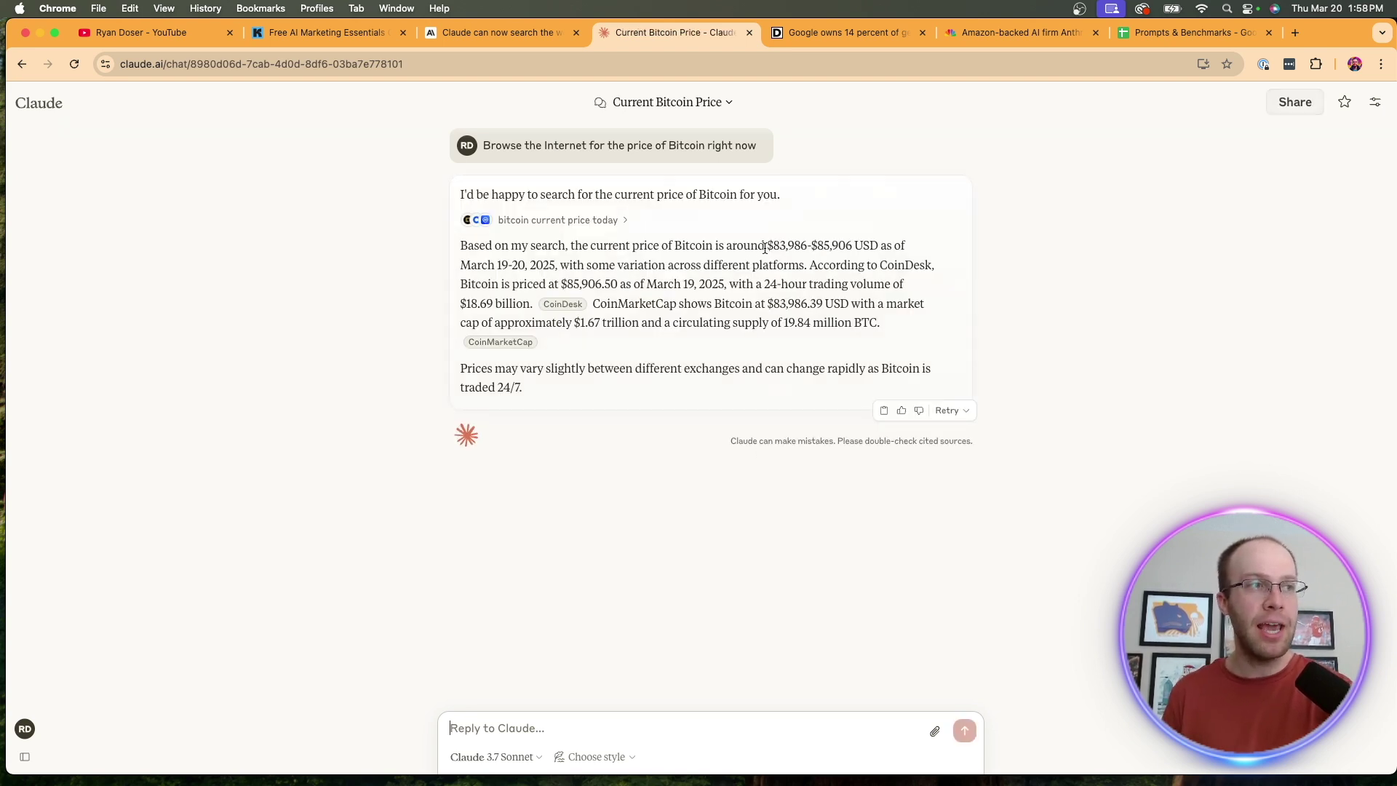
# Highlight the quoted price range and March 19-20, 2025 date, then browse the 10 source results
pyautogui.moveTo(766, 245); pyautogui.dragTo(877, 246)
pyautogui.click(875, 248)
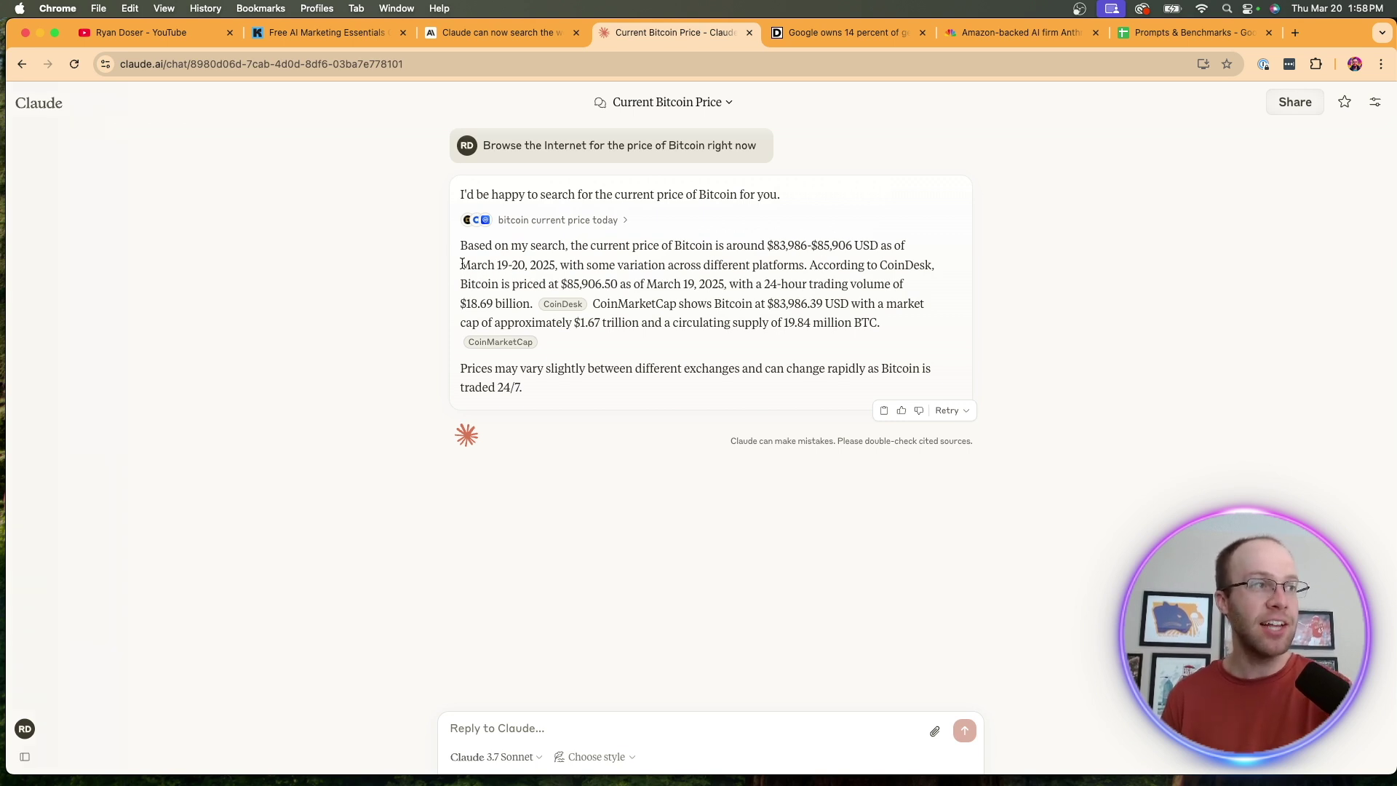
pyautogui.moveTo(461, 265); pyautogui.dragTo(581, 265)
pyautogui.click(584, 264)
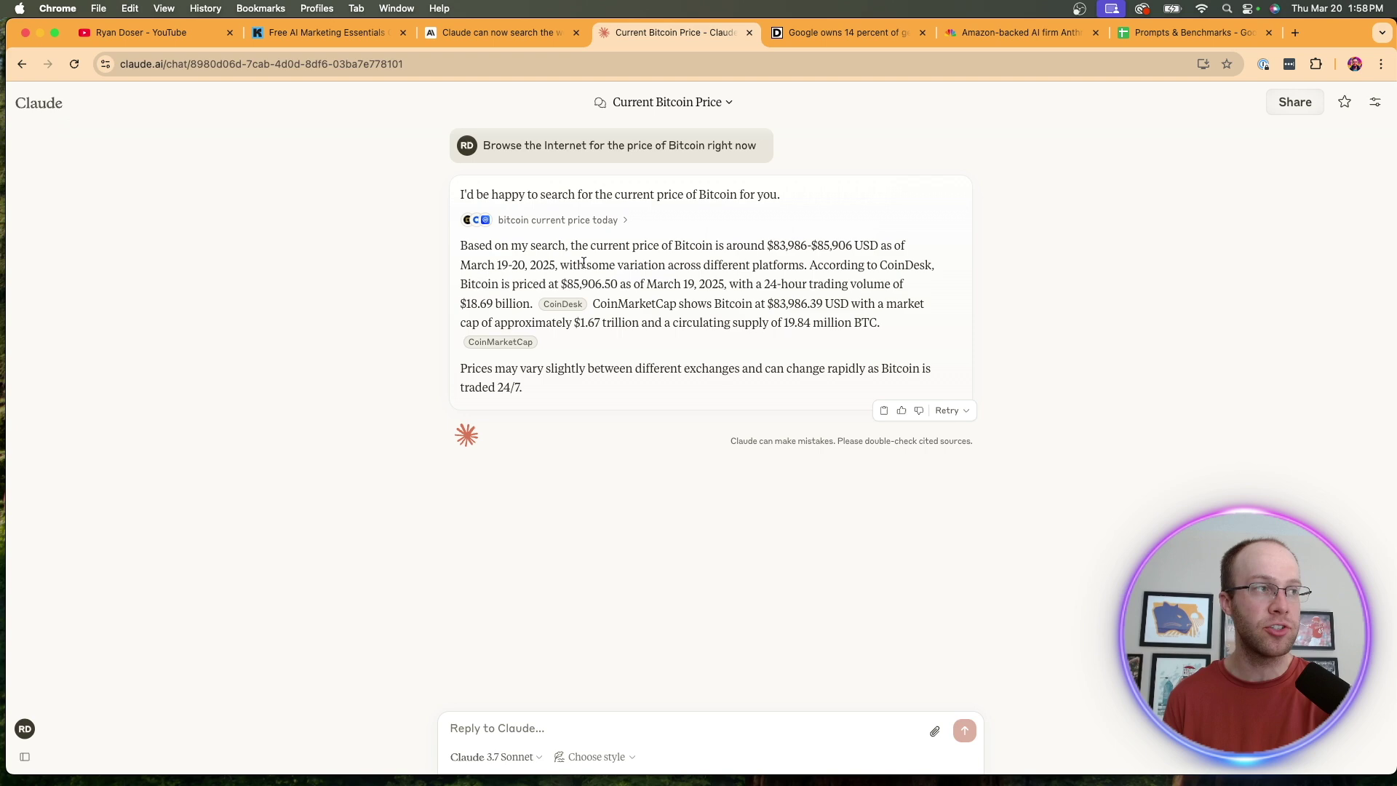
pyautogui.click(594, 221)
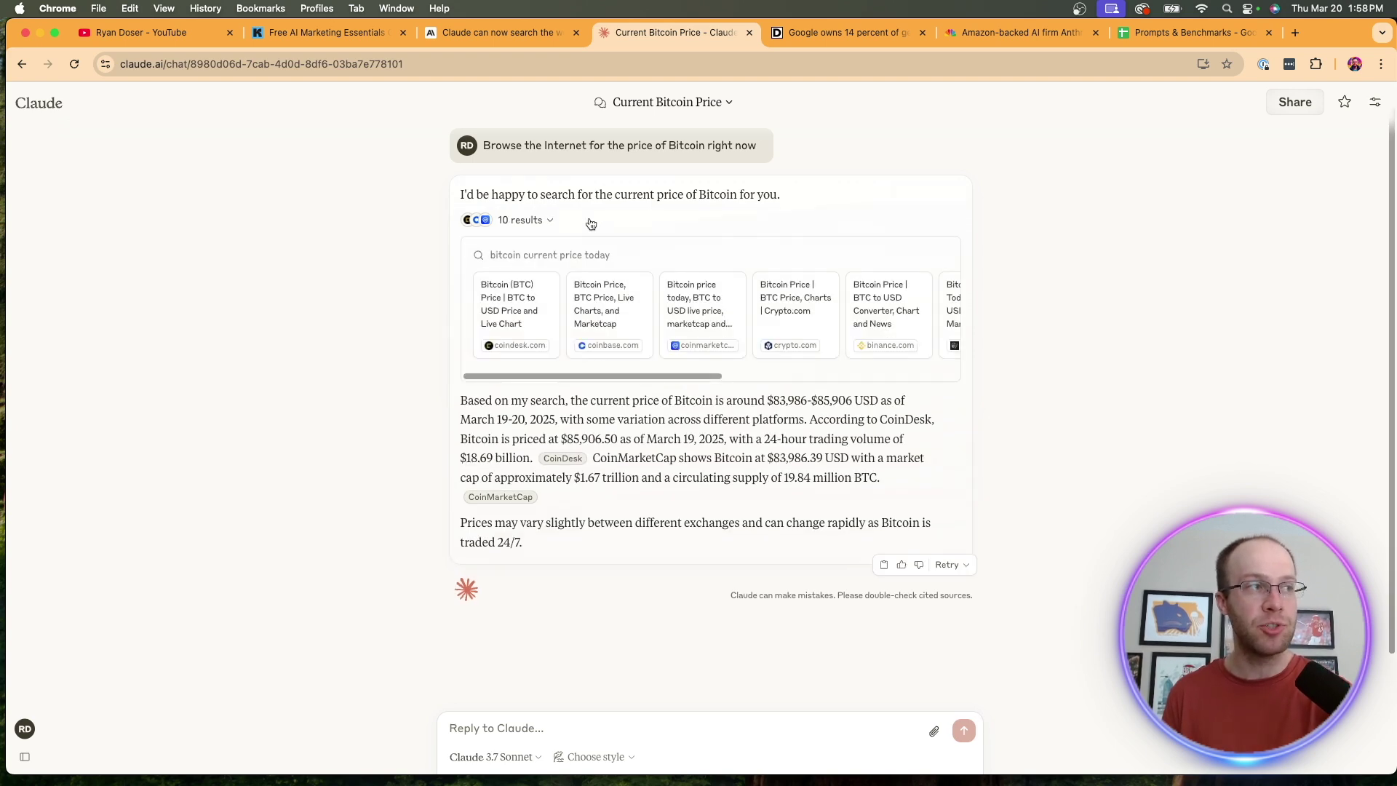
pyautogui.hscroll(5, 791, 344)
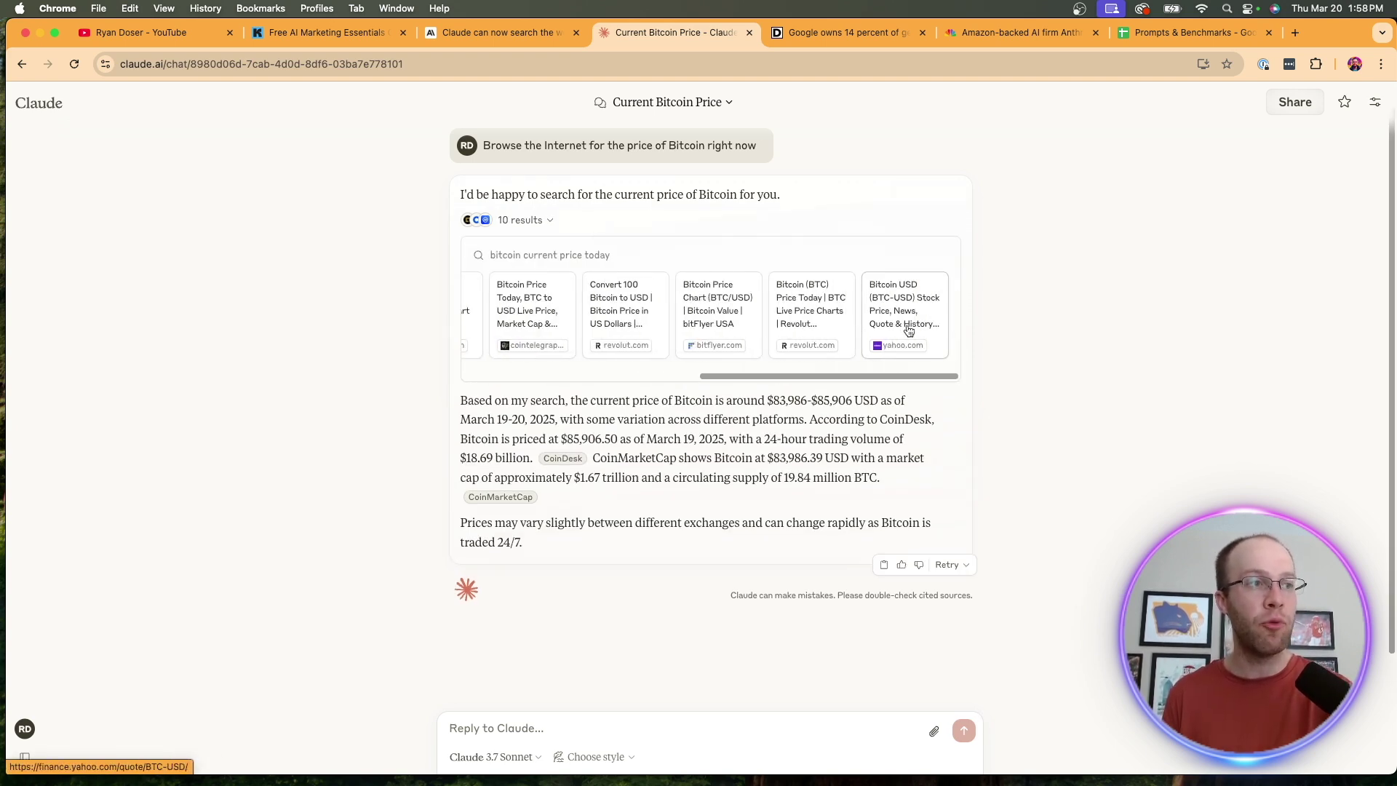
pyautogui.hscroll(-5, 902, 328)
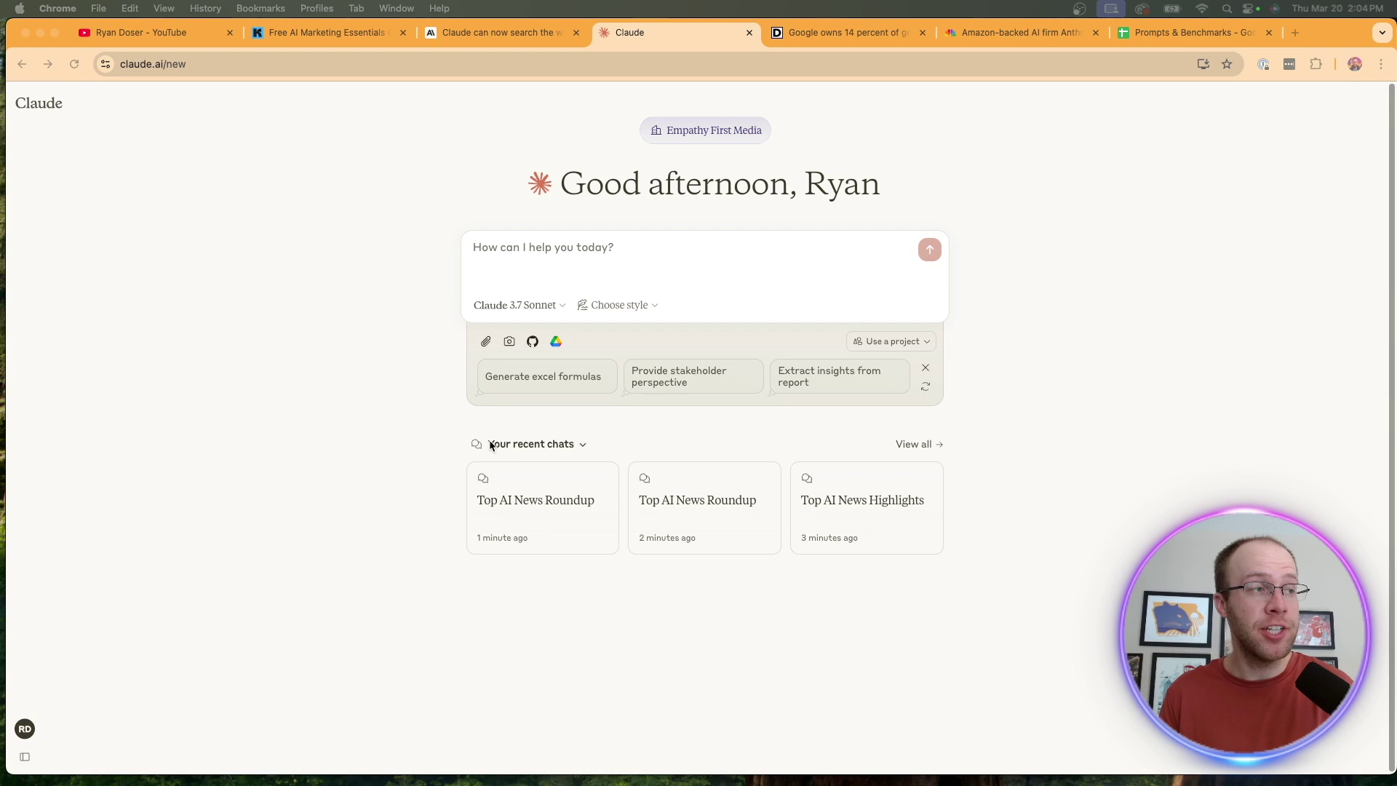
# Review the model choices, keeping Claude 3.7 Sonnet with normal thinking, and return to the message box
pyautogui.click(512, 305)
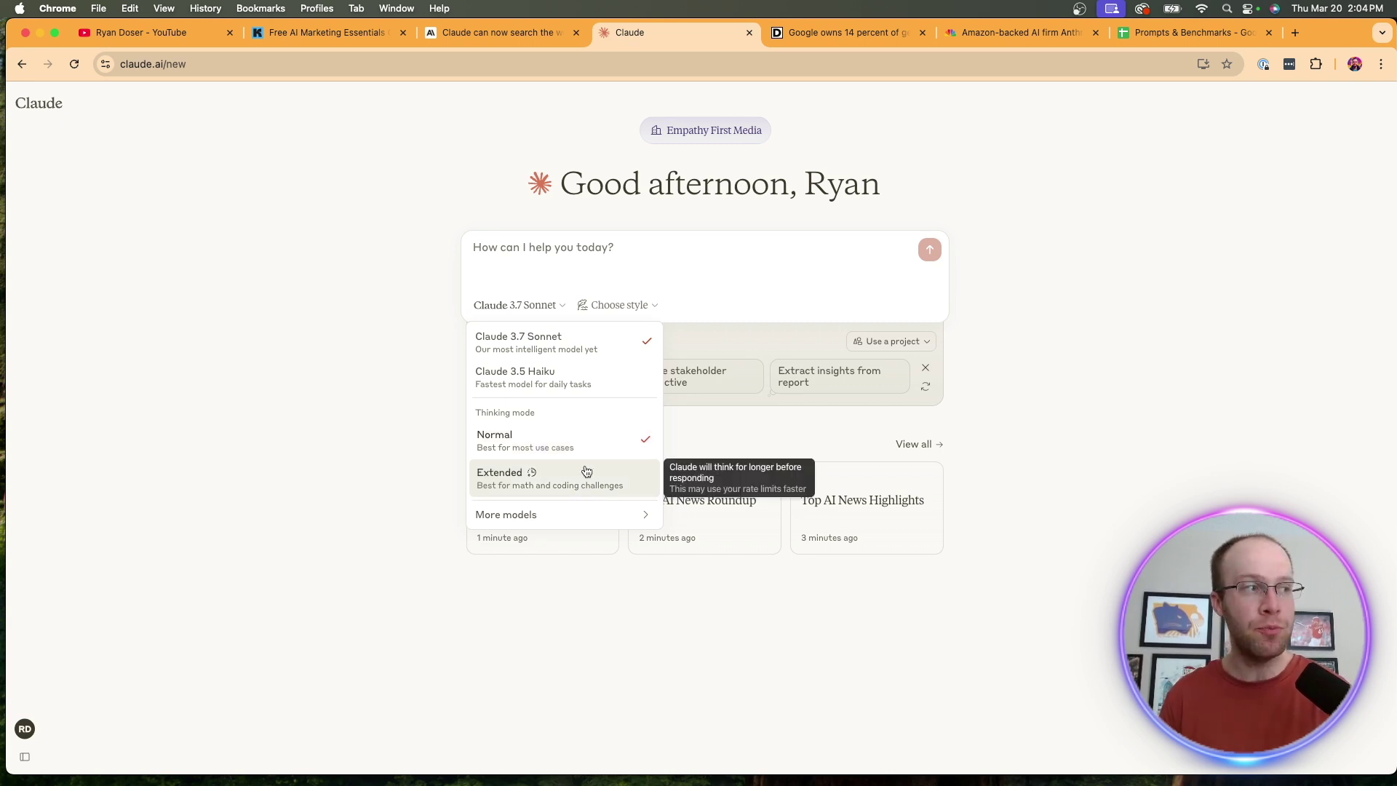
pyautogui.moveTo(561, 513)
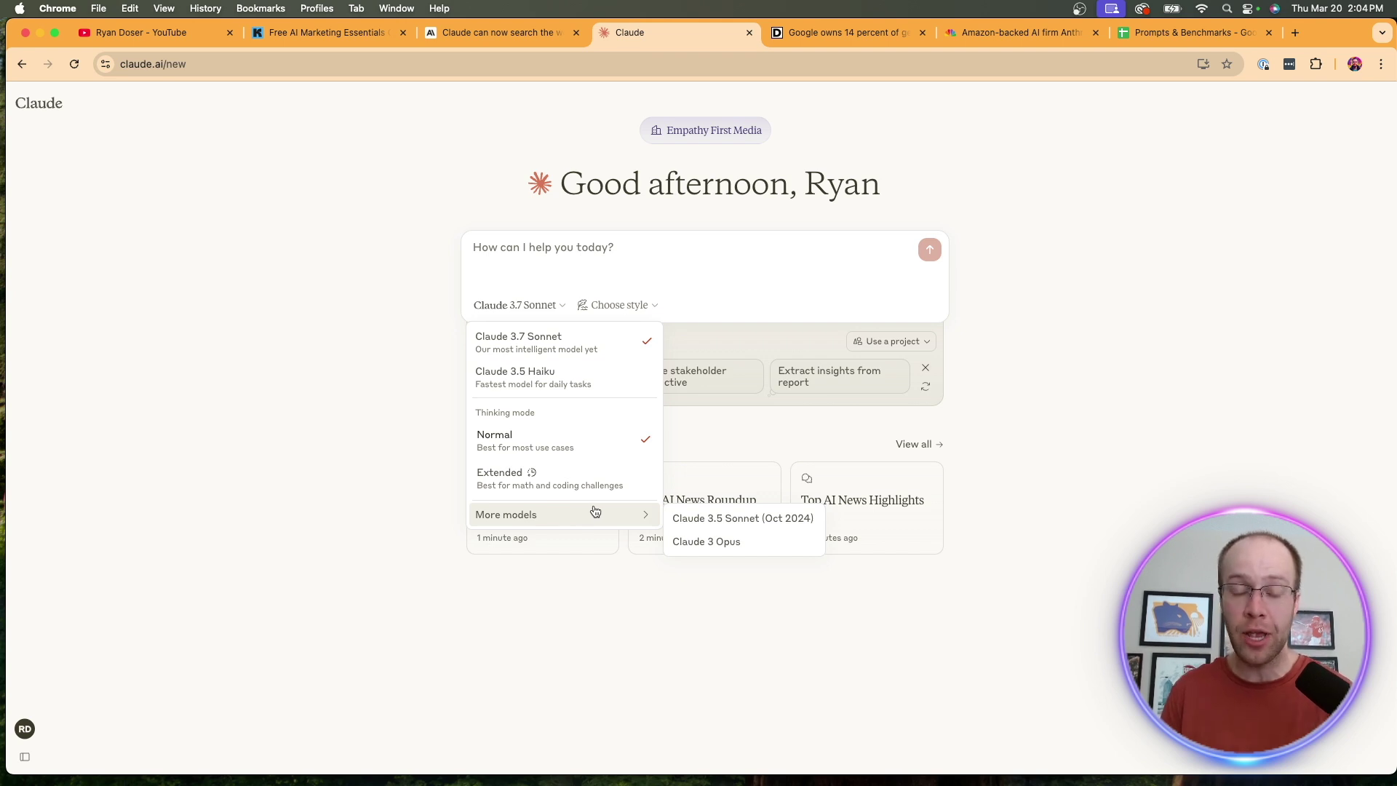
pyautogui.click(786, 259)
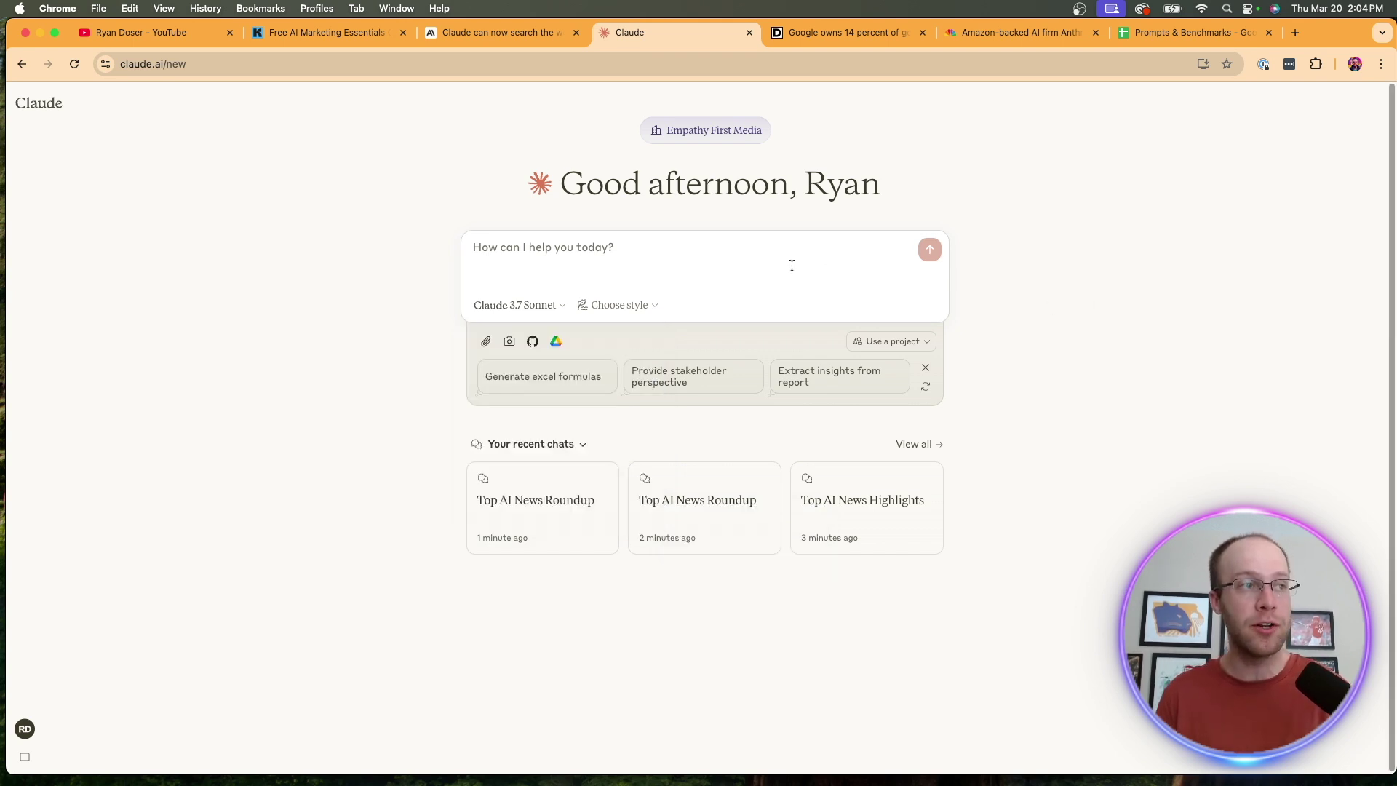
# Send the pasted top AI news prompt and browse the expanded list of web sources
pyautogui.write('Compile the top AI news today with a short blurb of why it matters.')
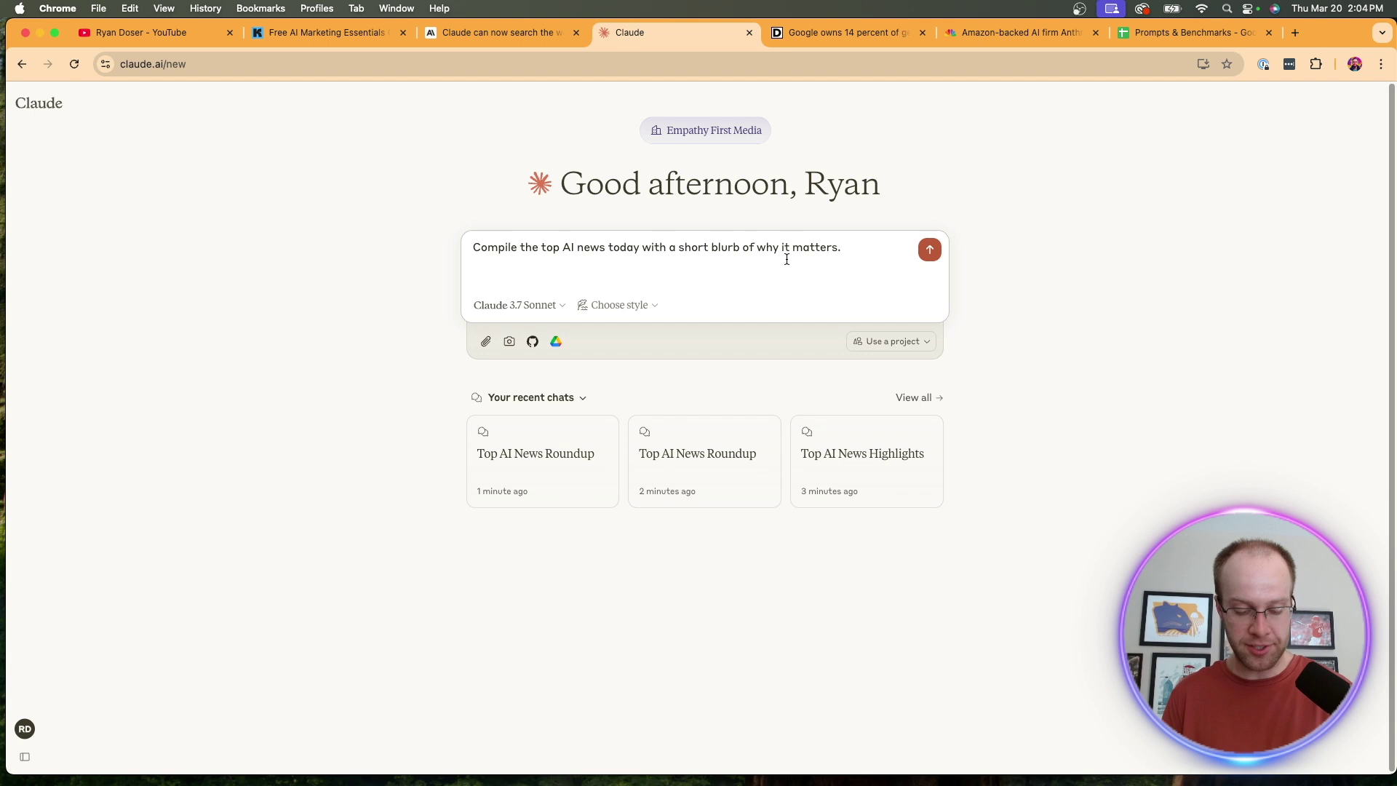
pyautogui.press('Return')
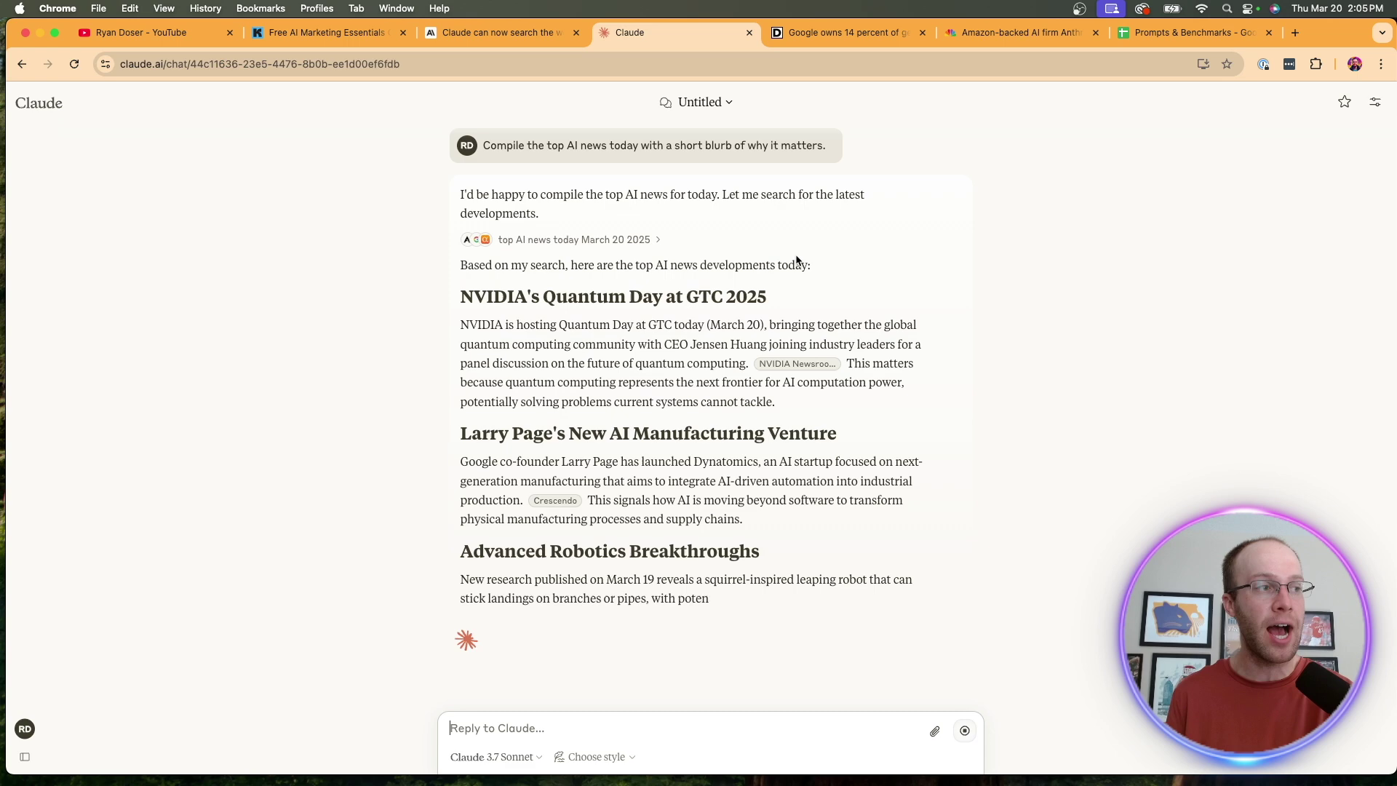
pyautogui.click(680, 247)
pyautogui.moveTo(560, 275); pyautogui.dragTo(695, 276)
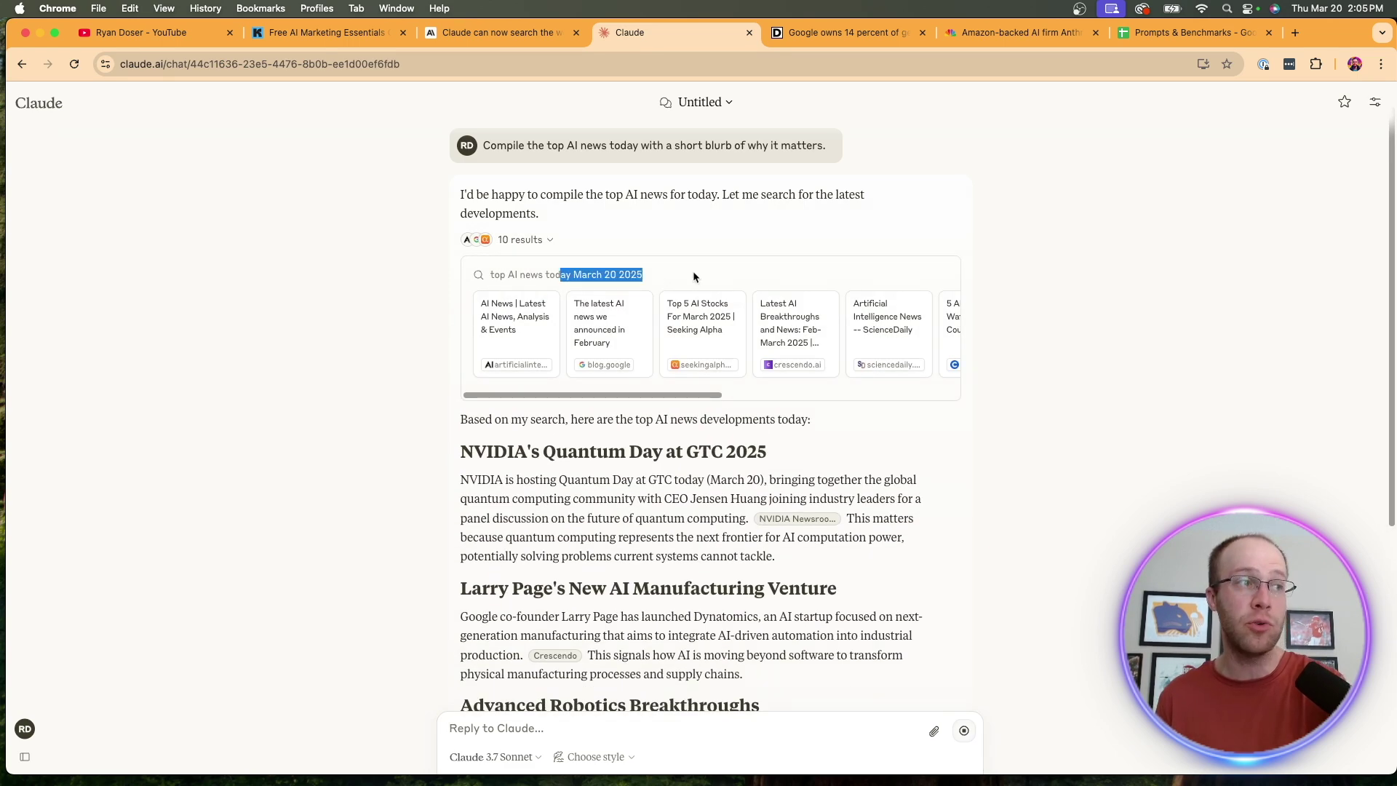
pyautogui.click(695, 277)
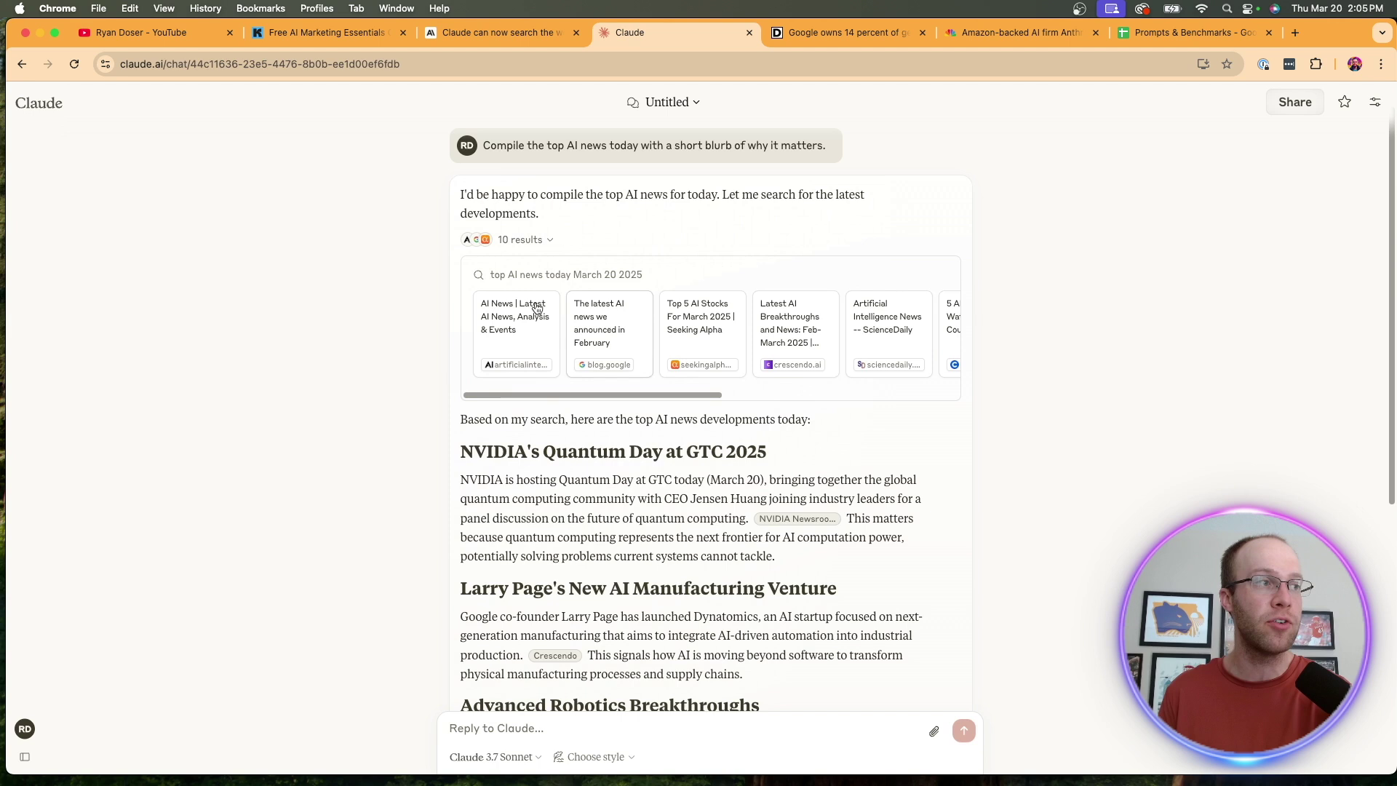
pyautogui.hscroll(3, 895, 335)
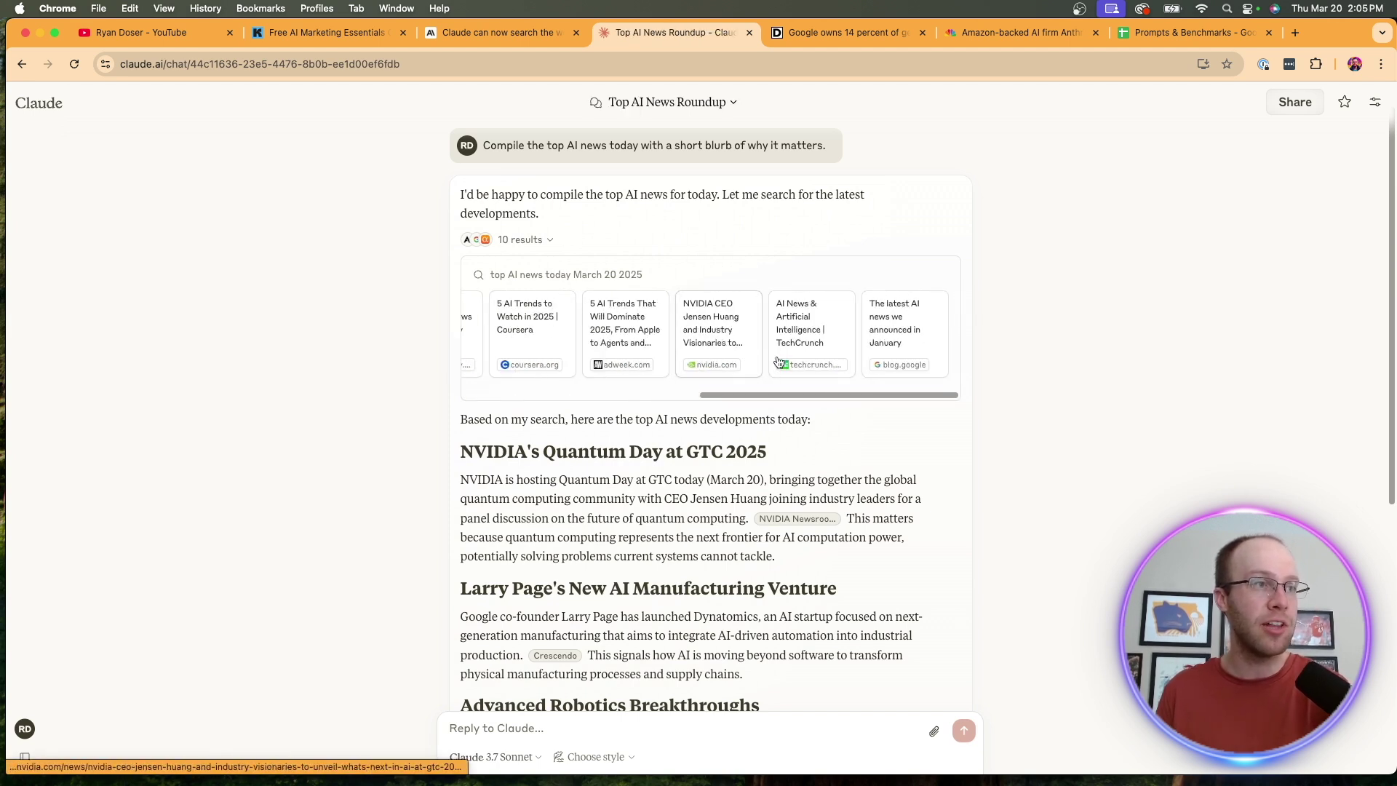
pyautogui.hscroll(-5, 901, 357)
pyautogui.hscroll(8, 771, 309)
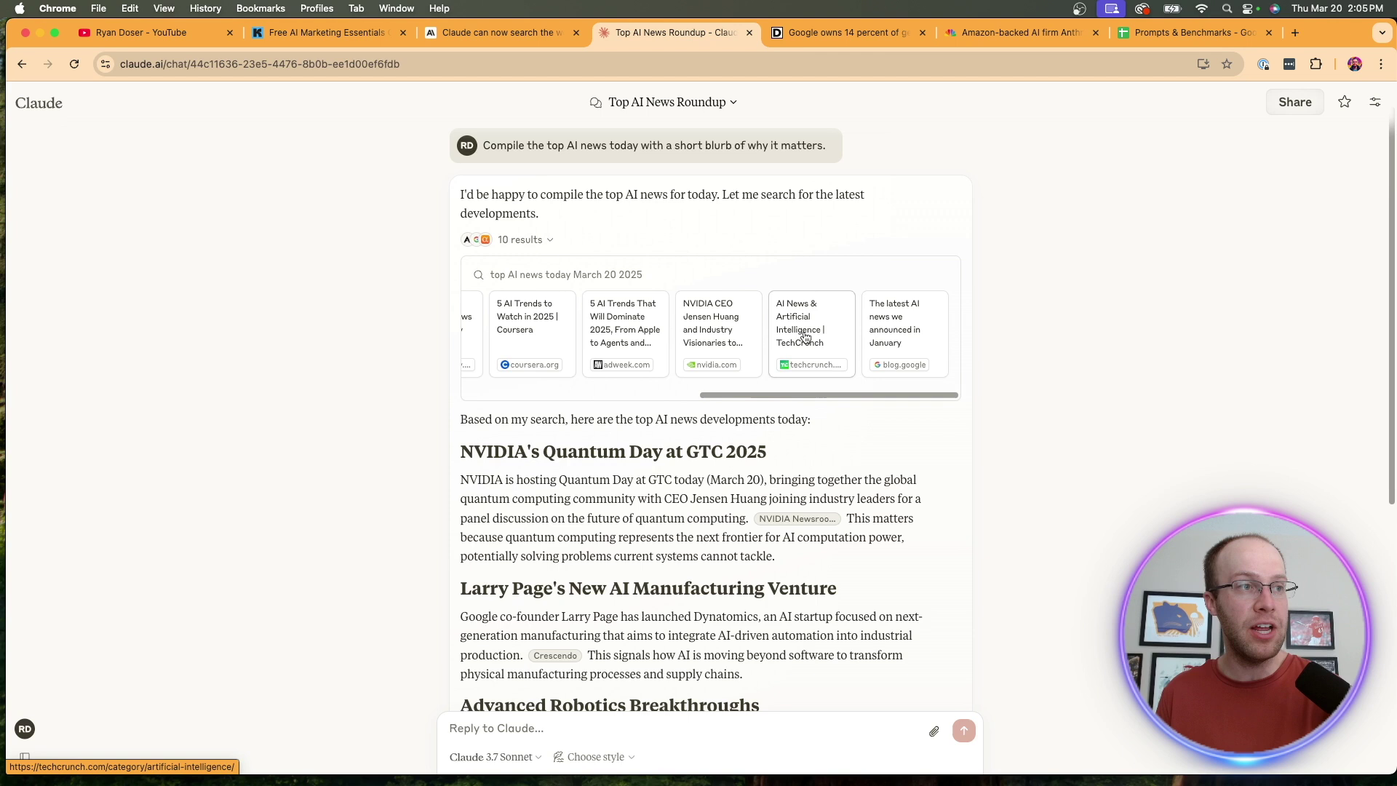
pyautogui.hscroll(-5, 714, 339)
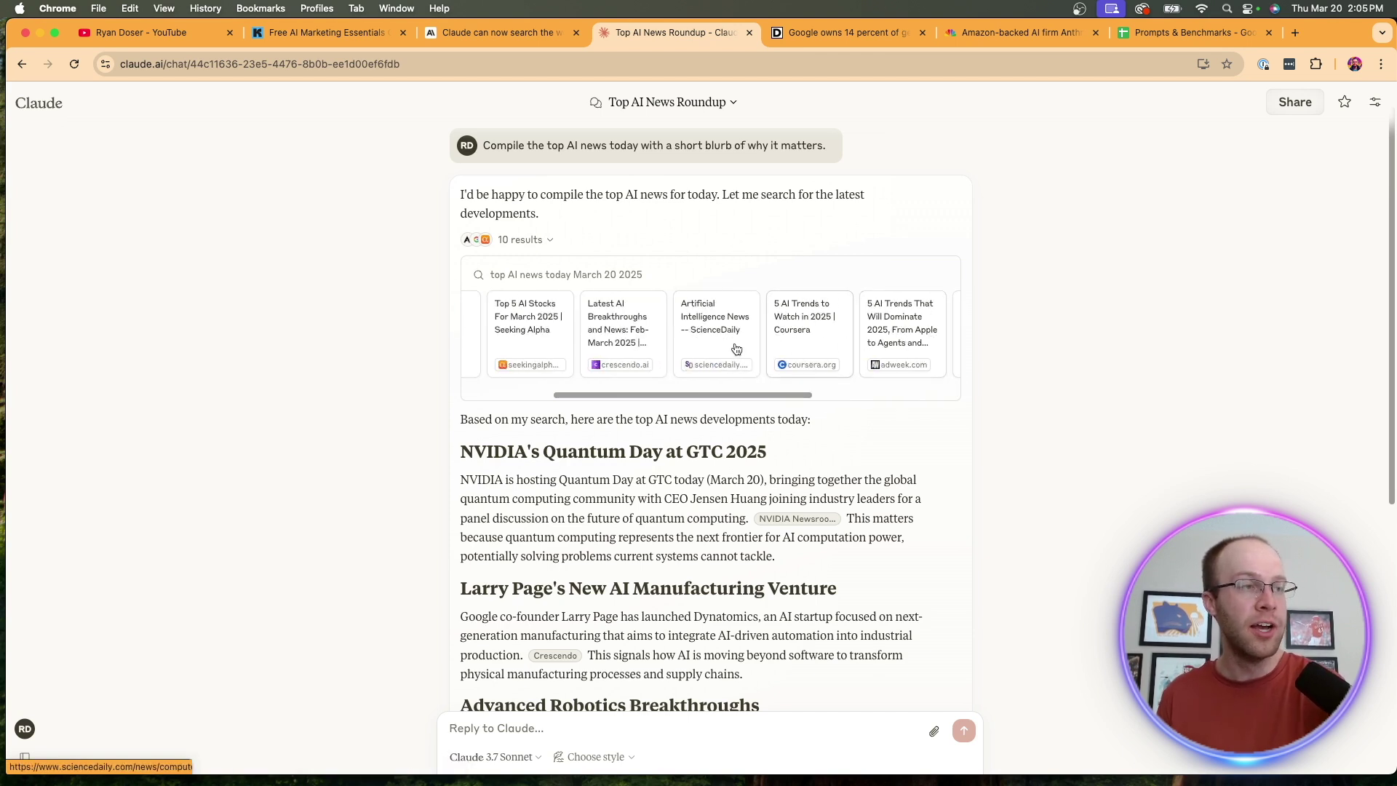
pyautogui.hscroll(-3, 746, 346)
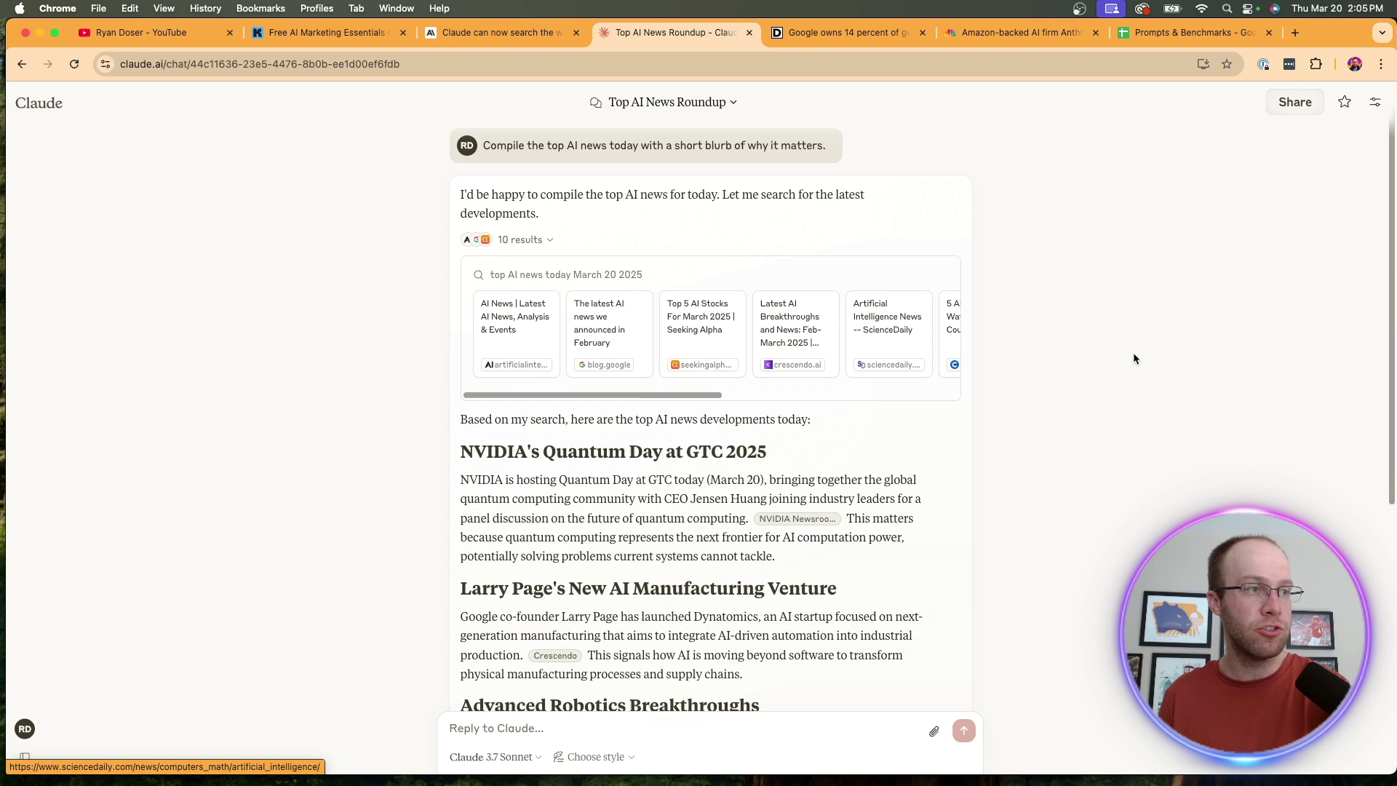
# Read through the news roundup, opening and closing the NVIDIA Newsroom citation along the way
pyautogui.scroll(-3, 1133, 352)
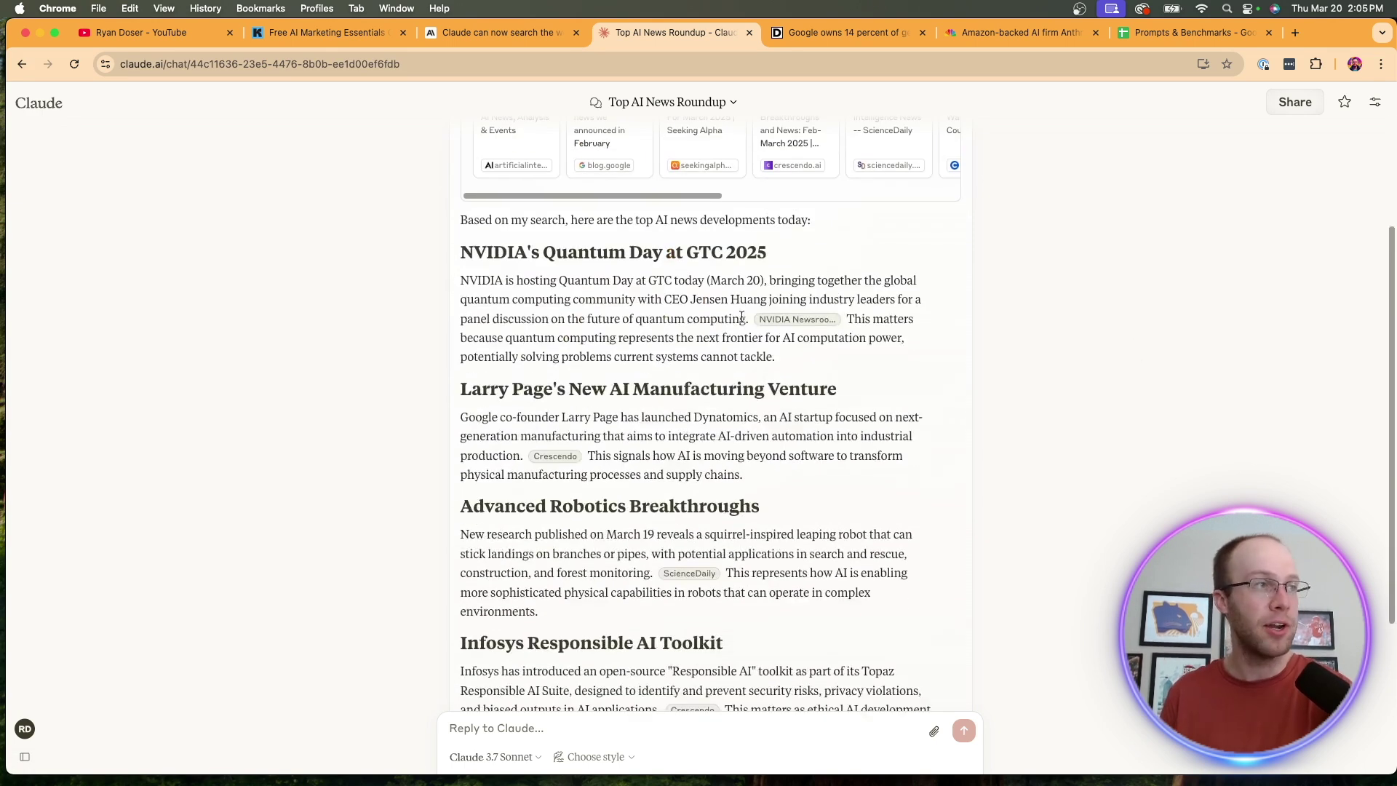
pyautogui.moveTo(838, 229); pyautogui.dragTo(651, 227)
pyautogui.click(951, 275)
pyautogui.scroll(-1, 1061, 286)
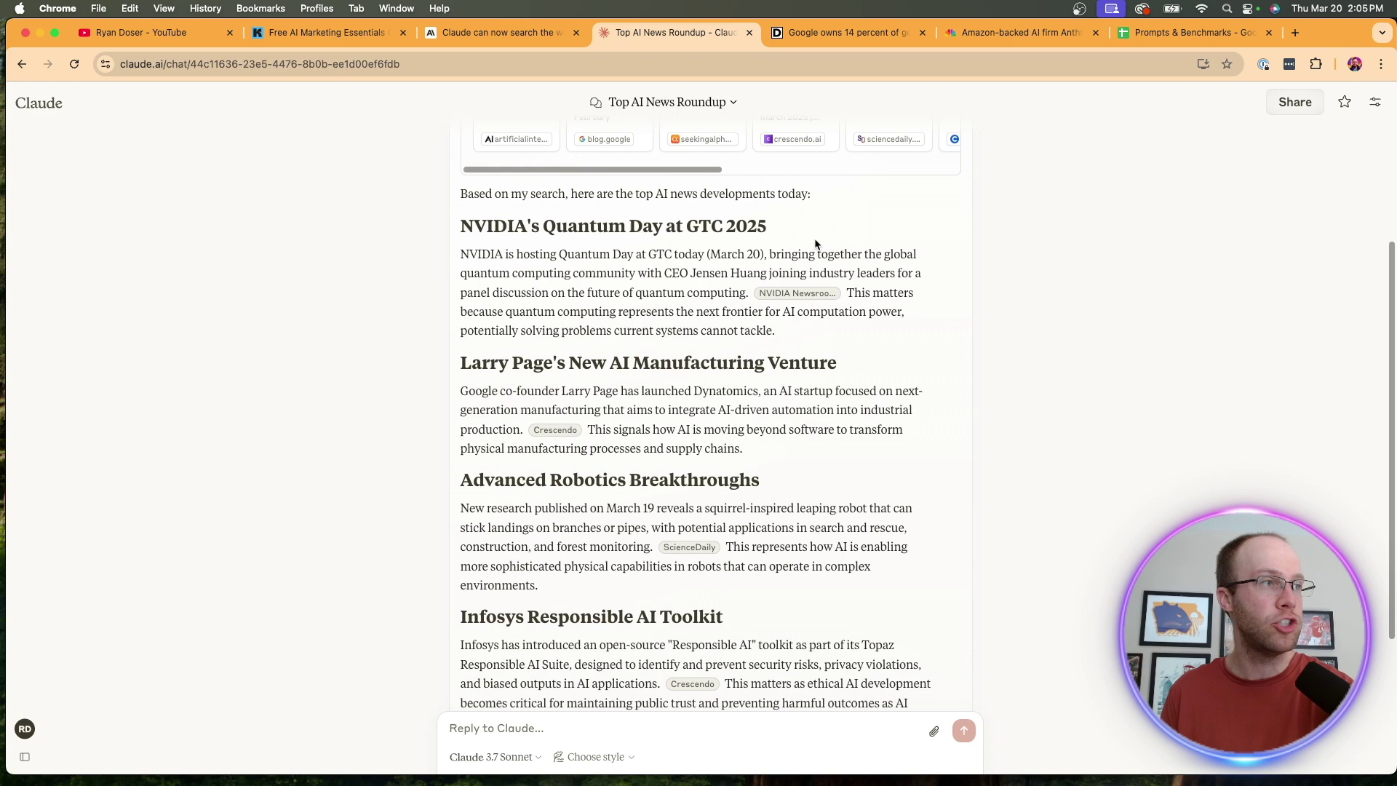
pyautogui.scroll(-1, 815, 284)
pyautogui.click(796, 279)
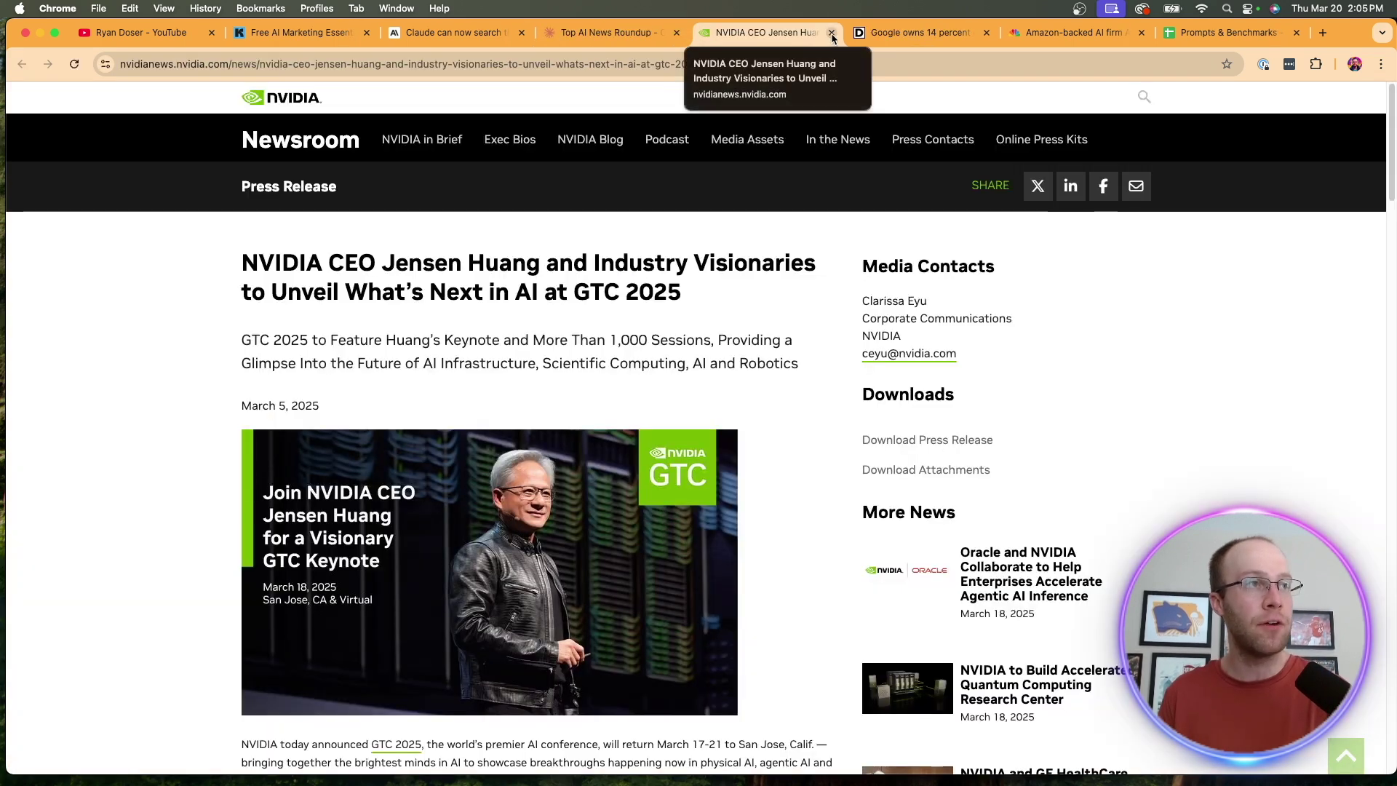
pyautogui.click(832, 32)
pyautogui.scroll(-2, 836, 338)
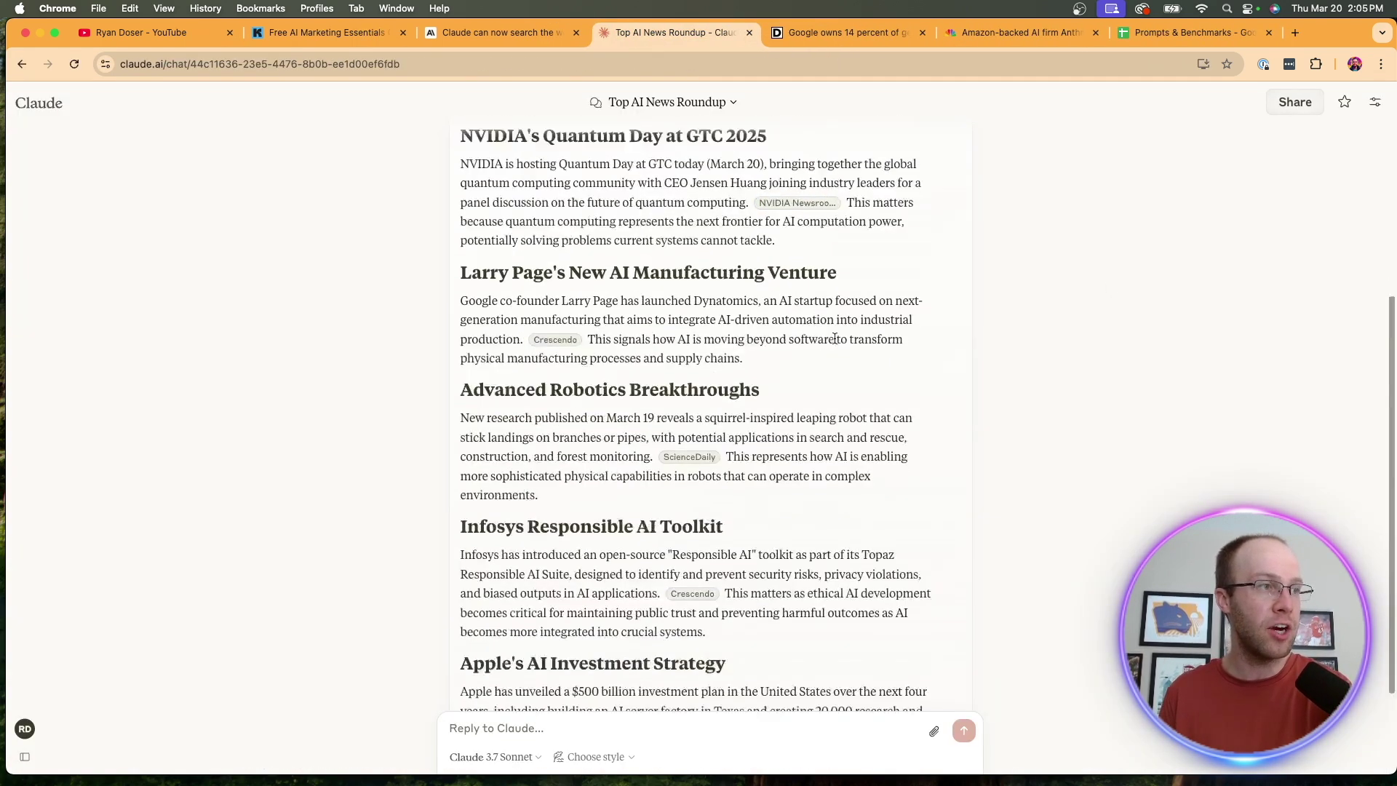
pyautogui.scroll(-2, 836, 339)
pyautogui.scroll(-1, 856, 207)
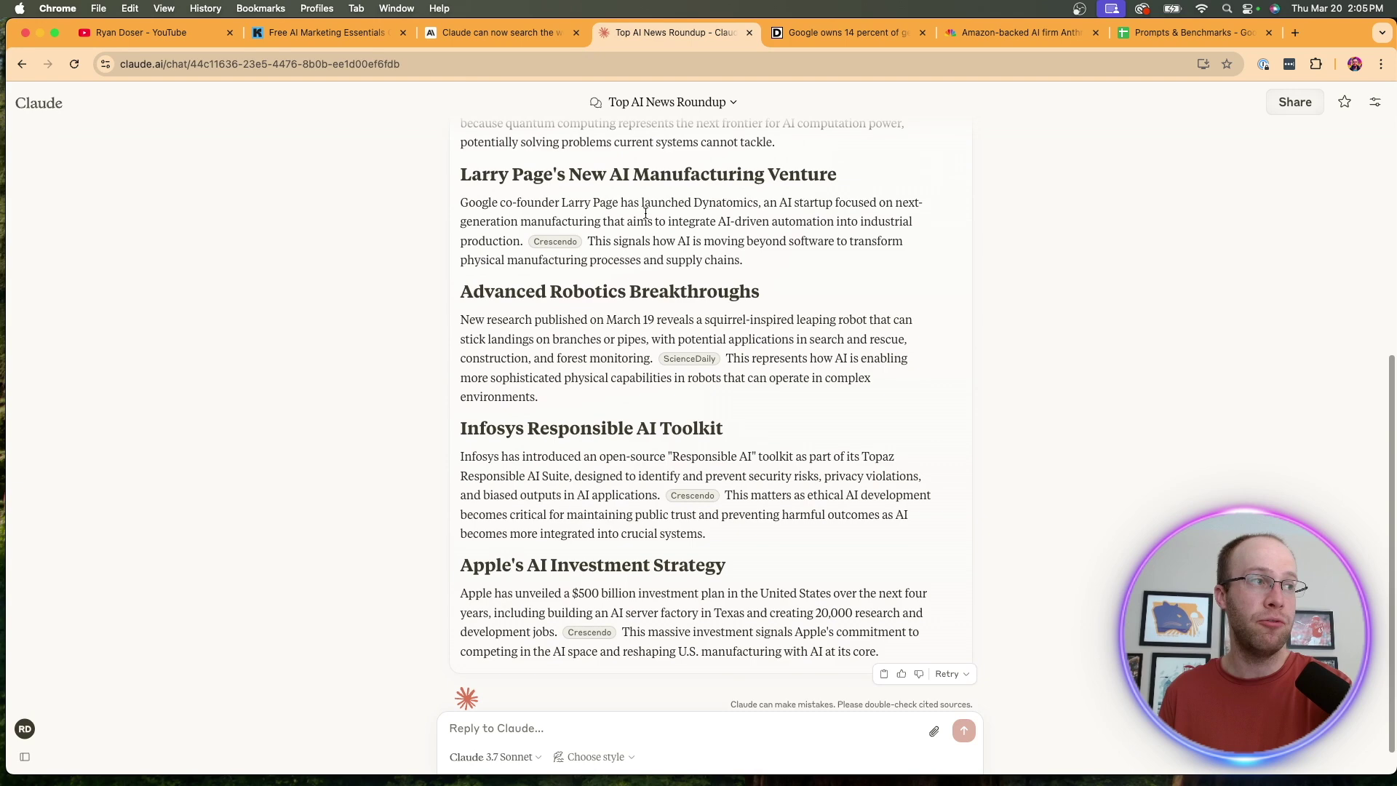
pyautogui.scroll(-1, 1049, 280)
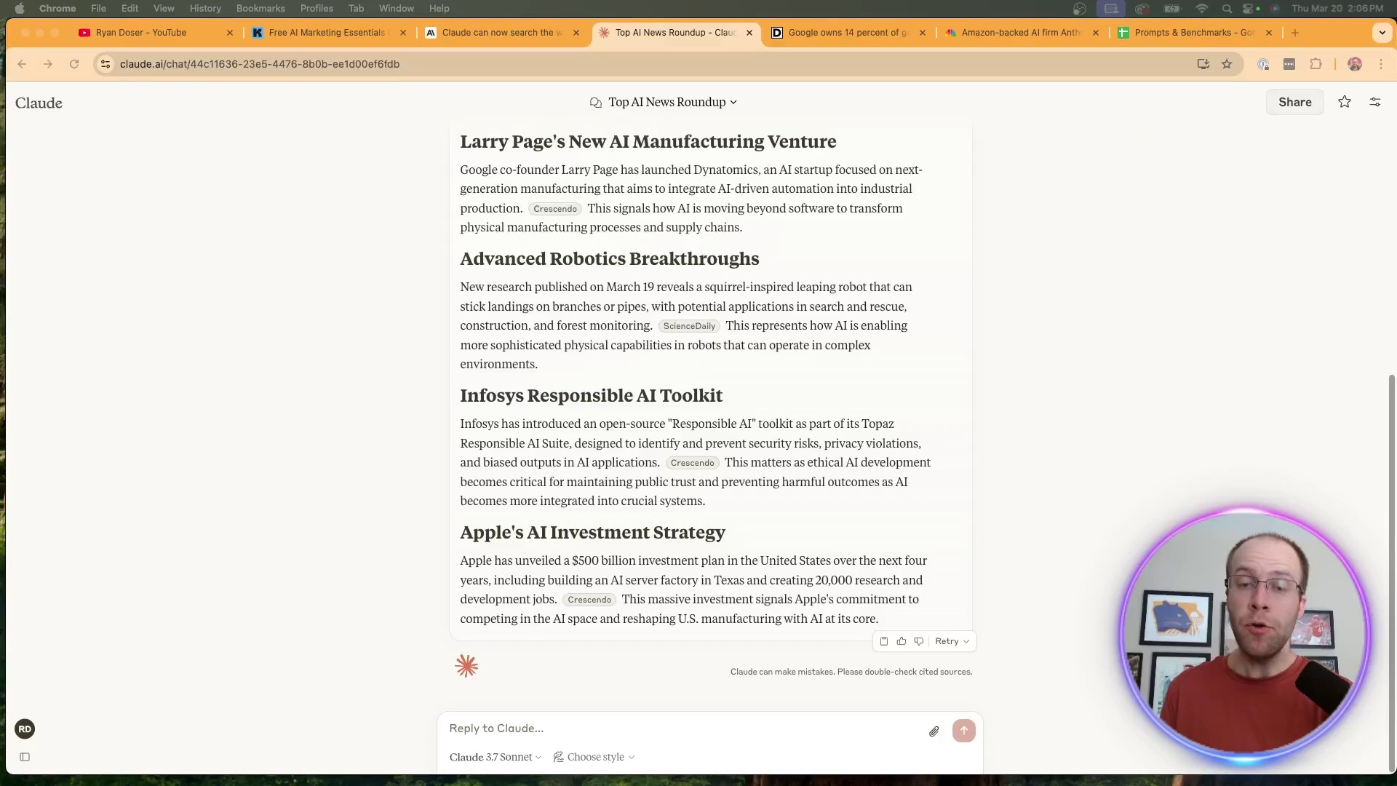
pyautogui.scroll(10, 1300, 287)
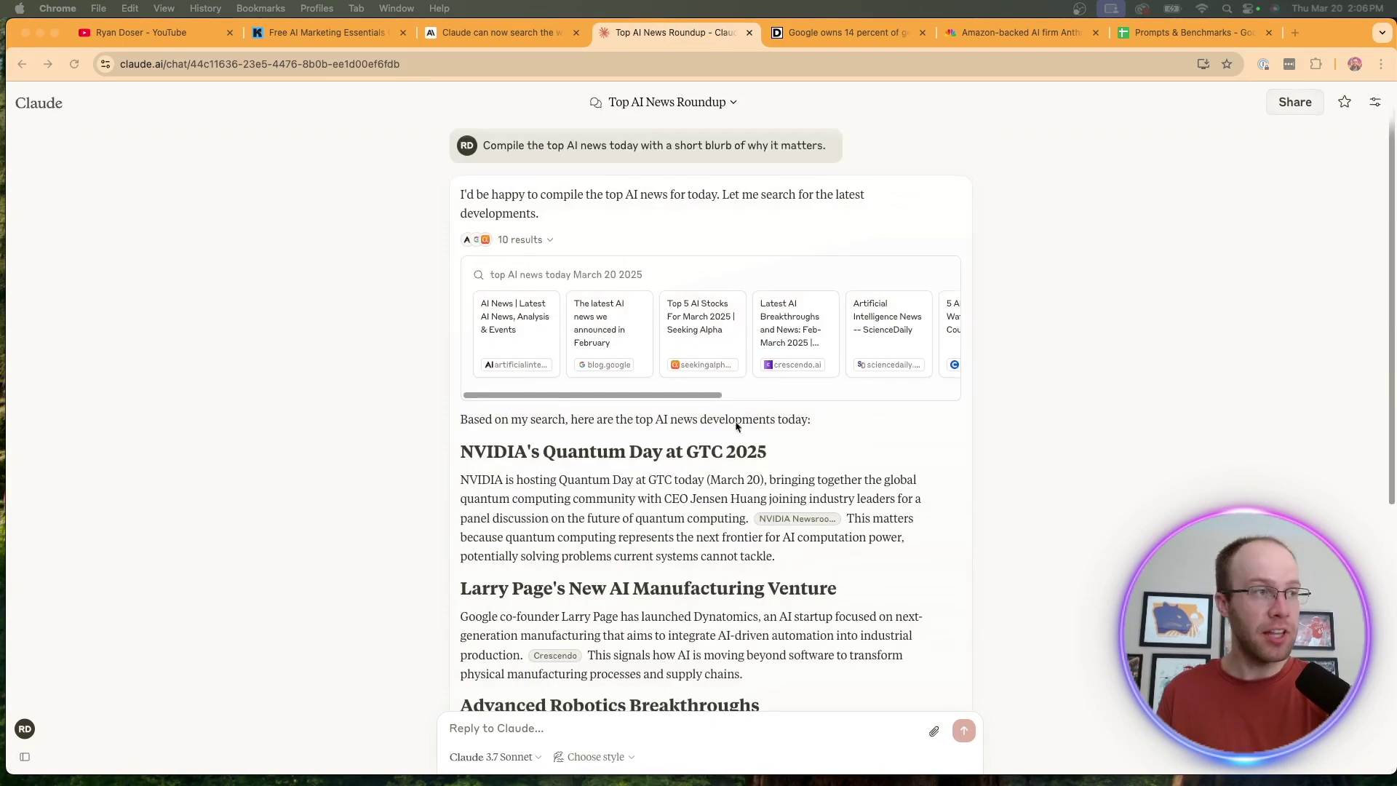
# In a new chat, paste the AI investment prompt, change the stray '(' after Alphabet to ')', and send
pyautogui.click(58, 134)
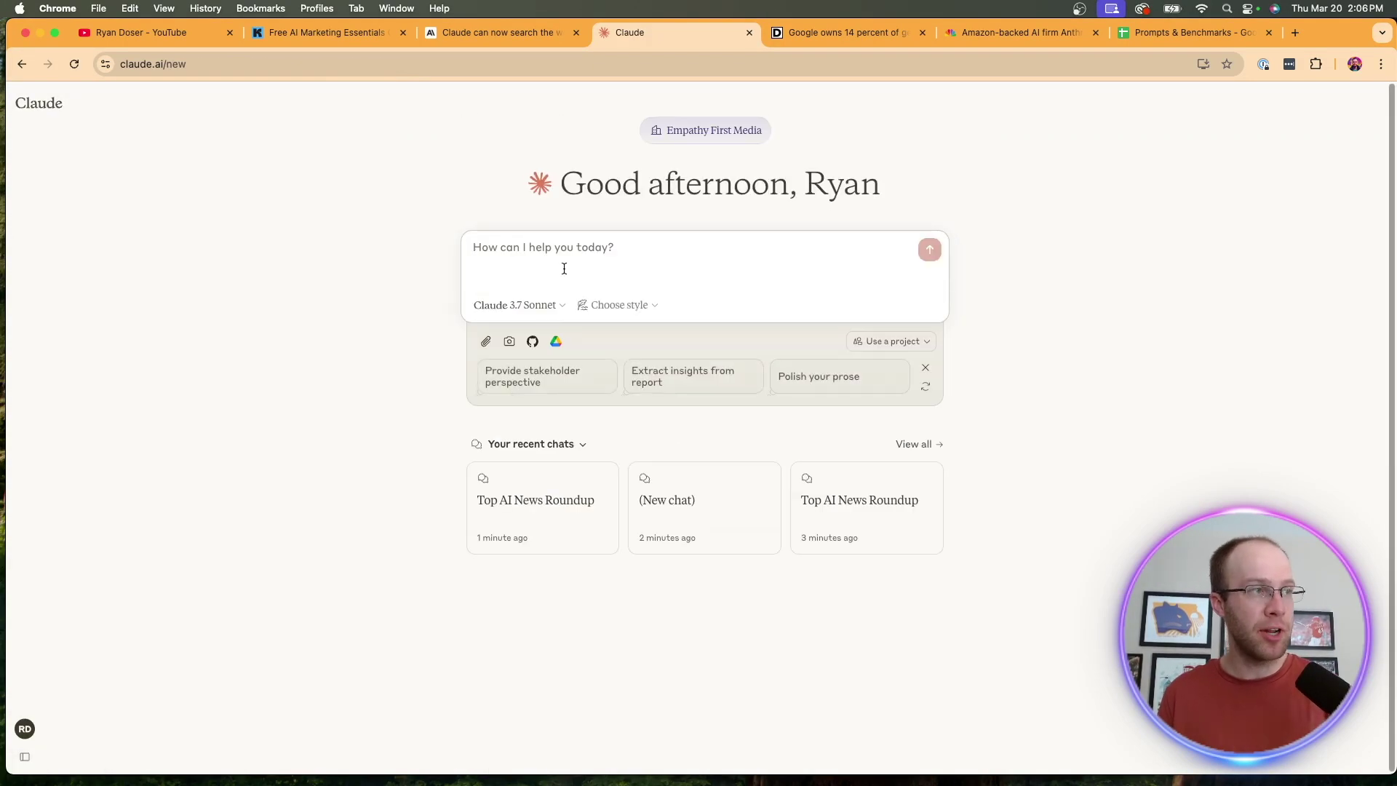
pyautogui.write("I'm evaluating potential investment in the AI sector. Search recent earnings reports or market analyses for NVIDIA, Google (Alphabet(, Meta, Amazon, and other leading AI companies. Summarize recent performance trends with direct citations.")
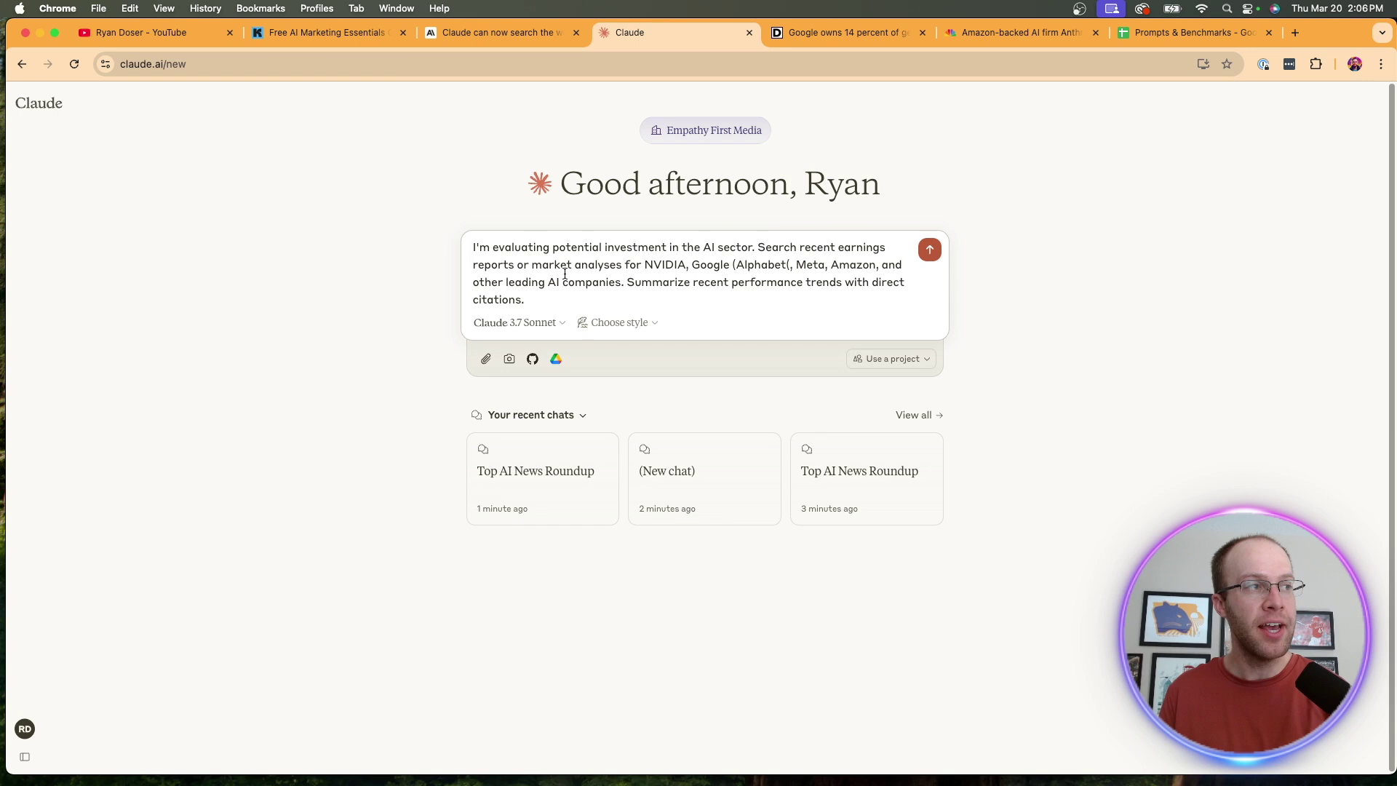
pyautogui.moveTo(627, 249); pyautogui.dragTo(737, 249)
pyautogui.click(736, 250)
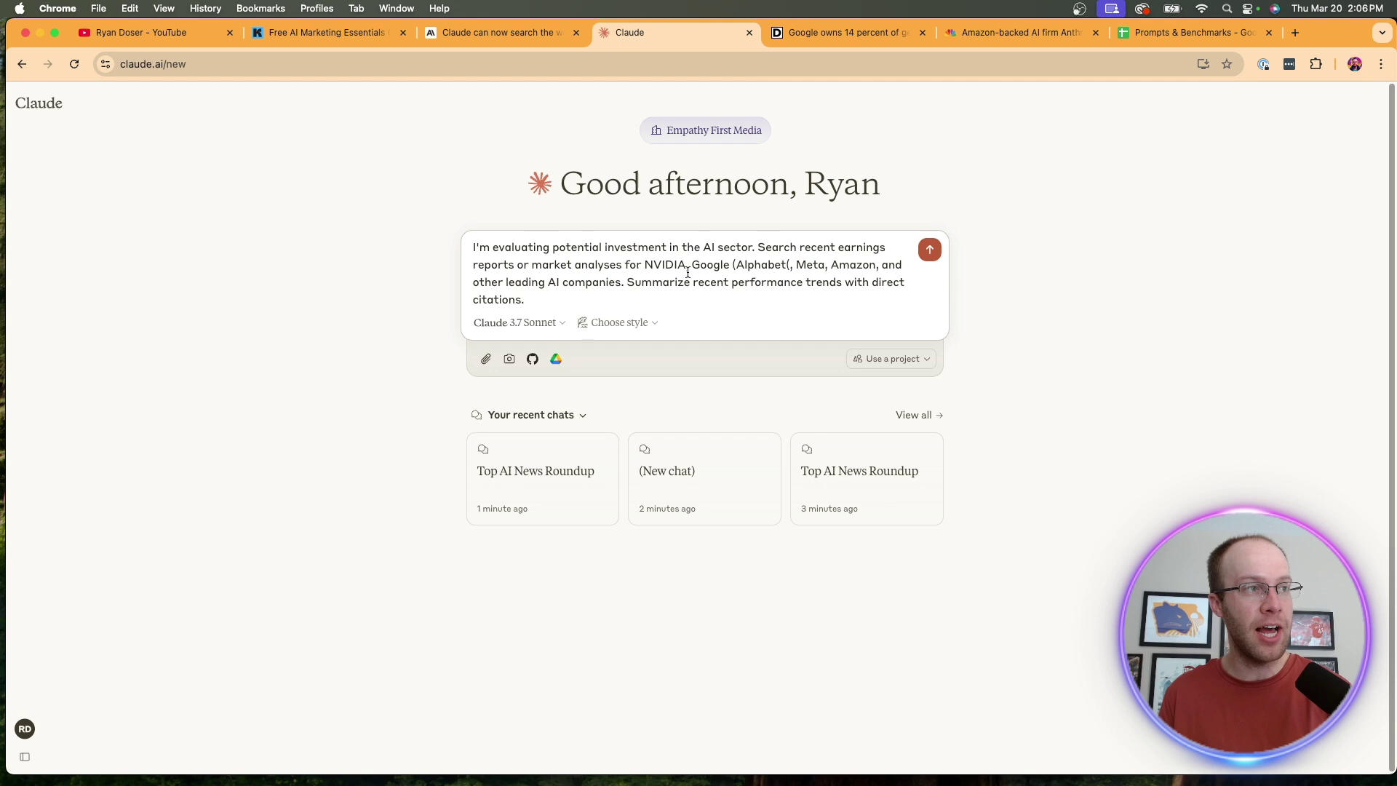
pyautogui.click(791, 266)
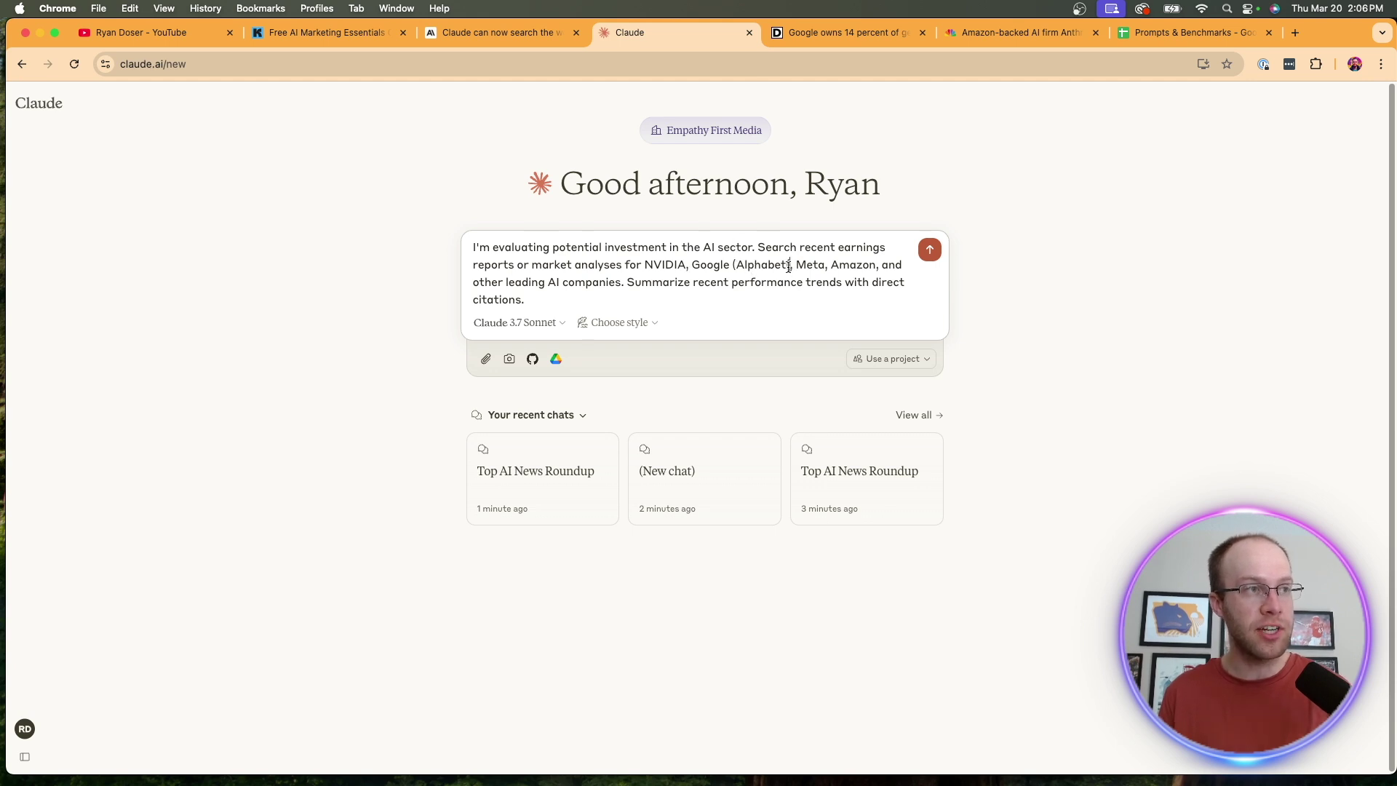
pyautogui.press('BackSpace')
pyautogui.write(')')
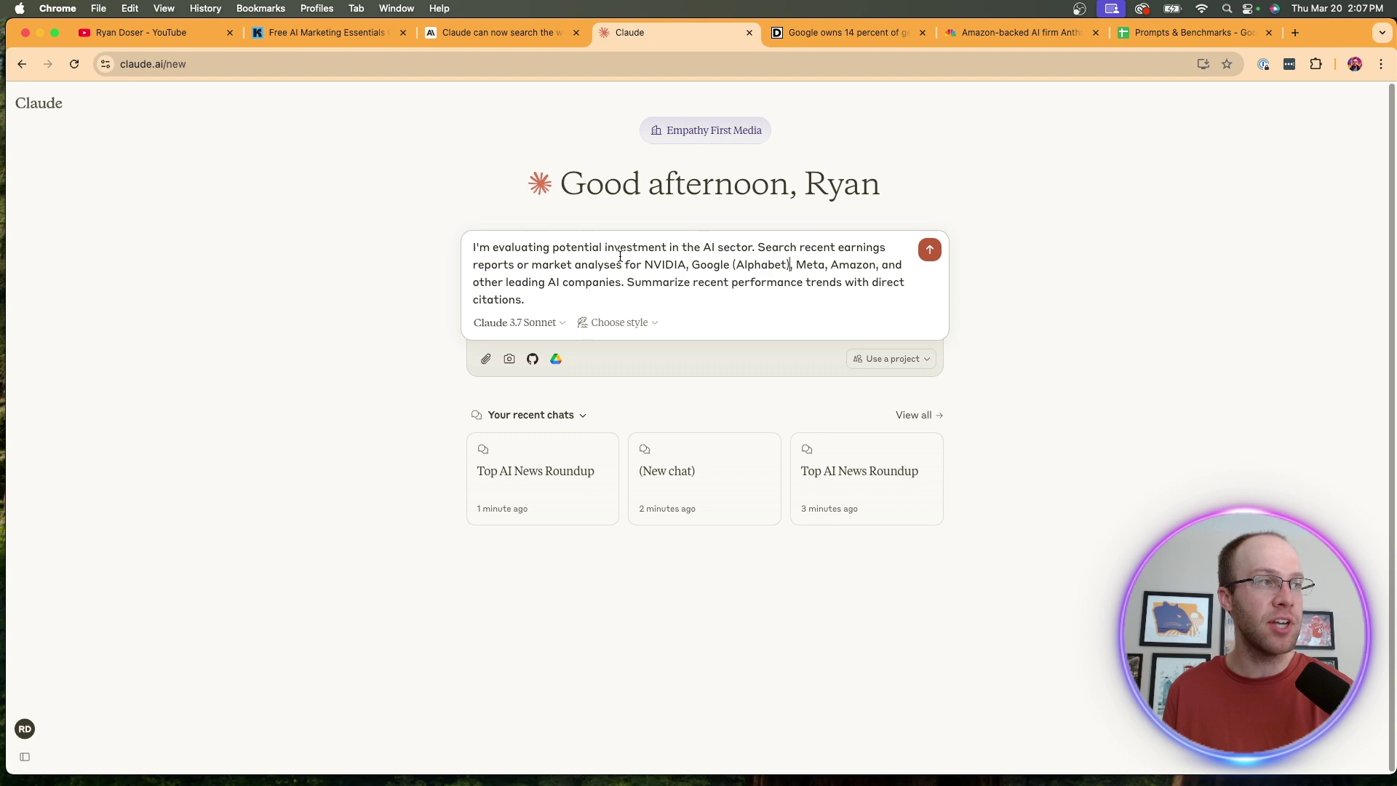
pyautogui.press('Return')
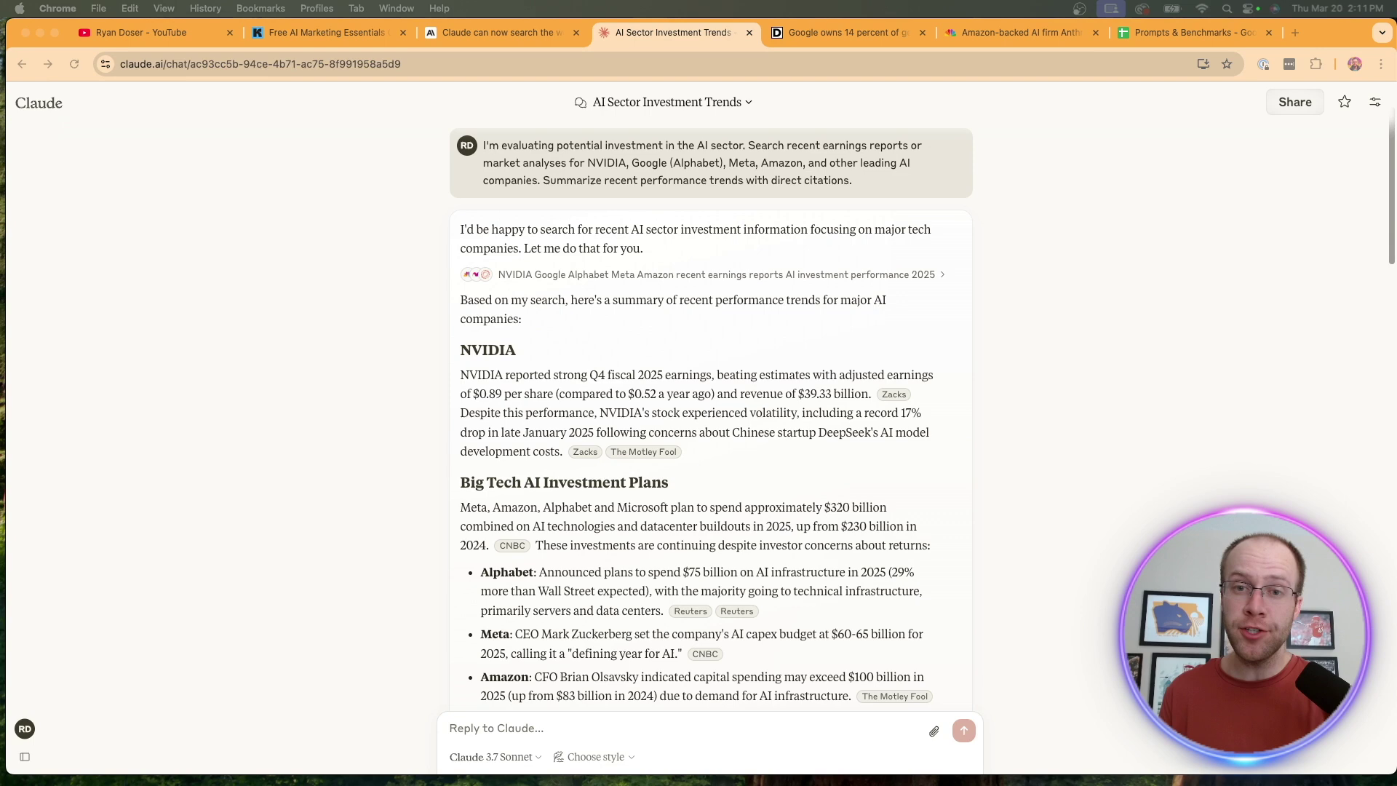
pyautogui.click(583, 275)
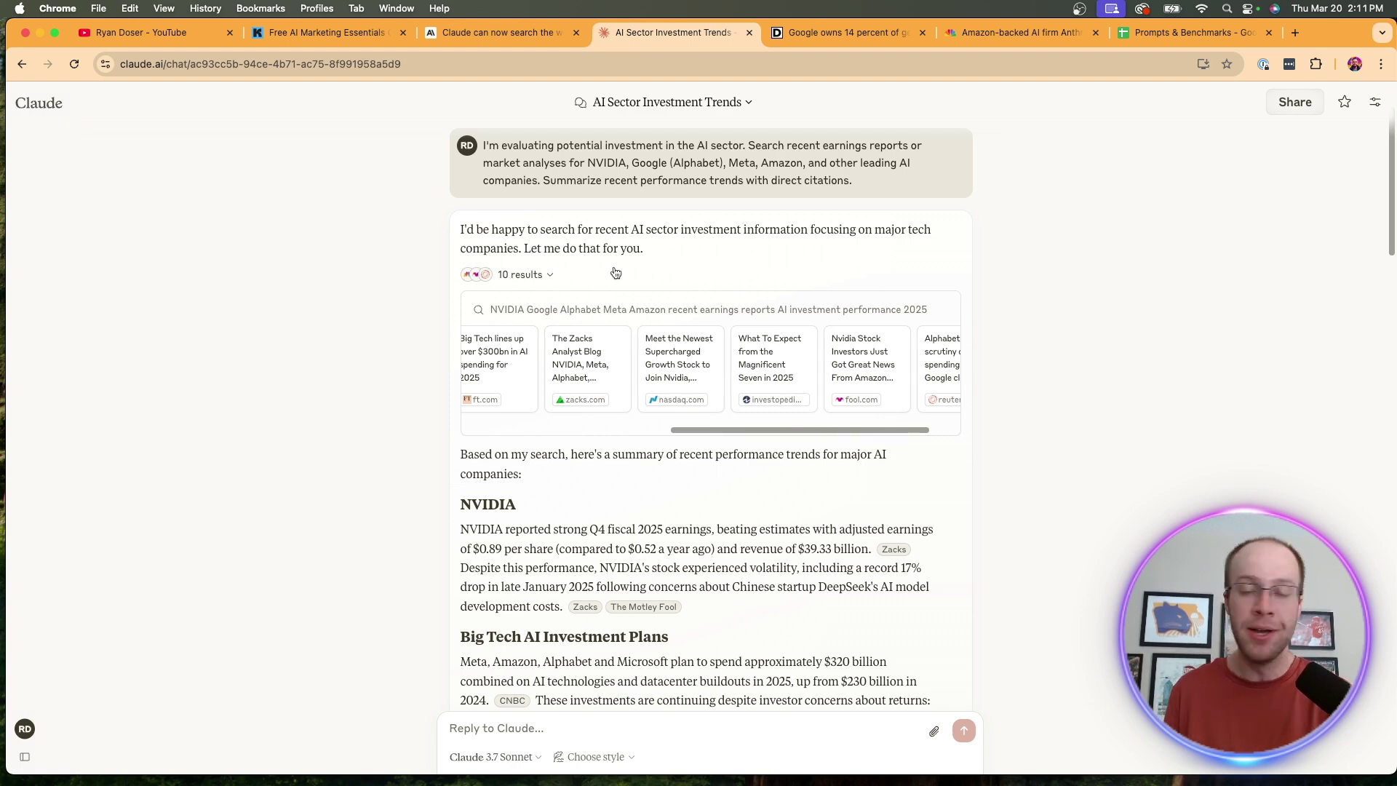
pyautogui.scroll(-5, 618, 284)
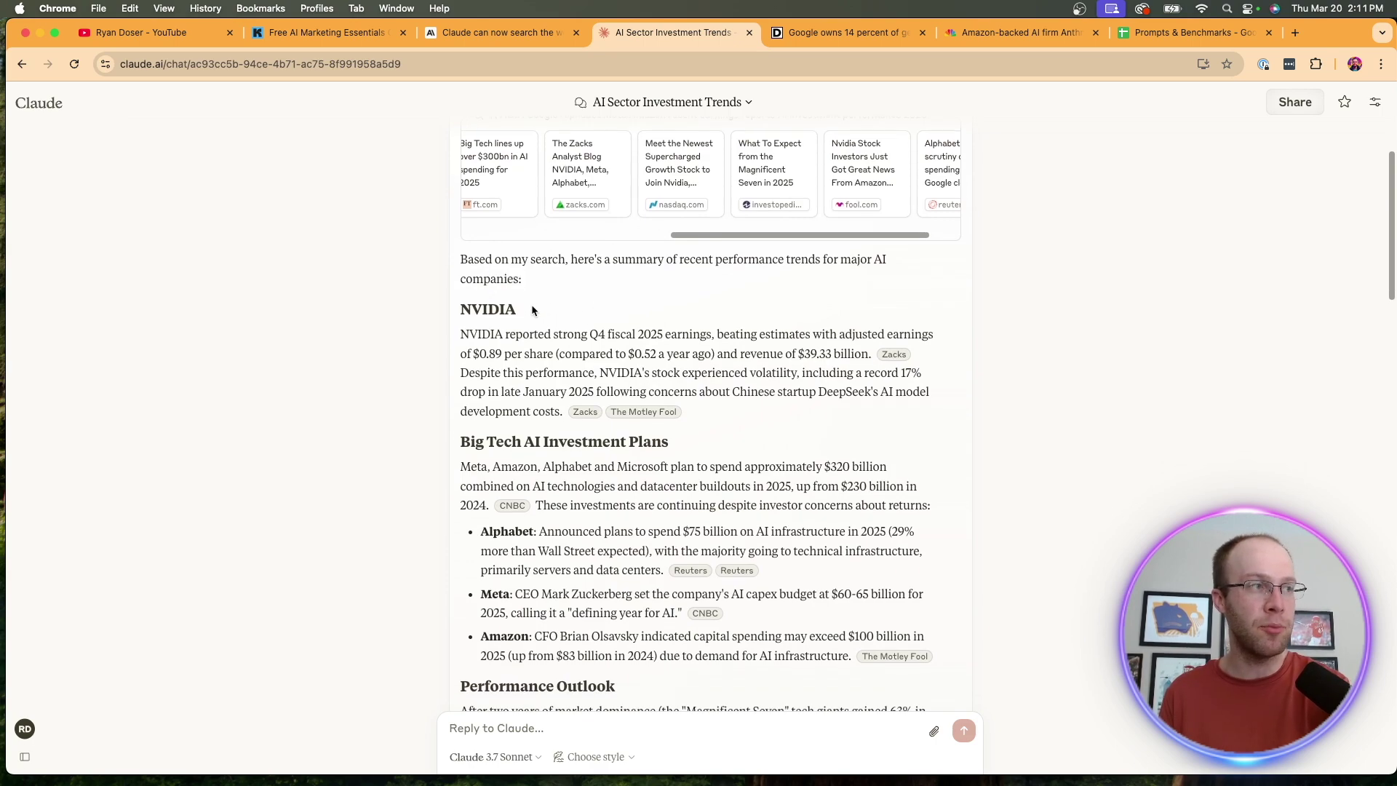
pyautogui.doubleClick(509, 324)
pyautogui.click(529, 328)
pyautogui.scroll(-3, 578, 321)
pyautogui.scroll(-3, 578, 321)
pyautogui.scroll(3, 578, 321)
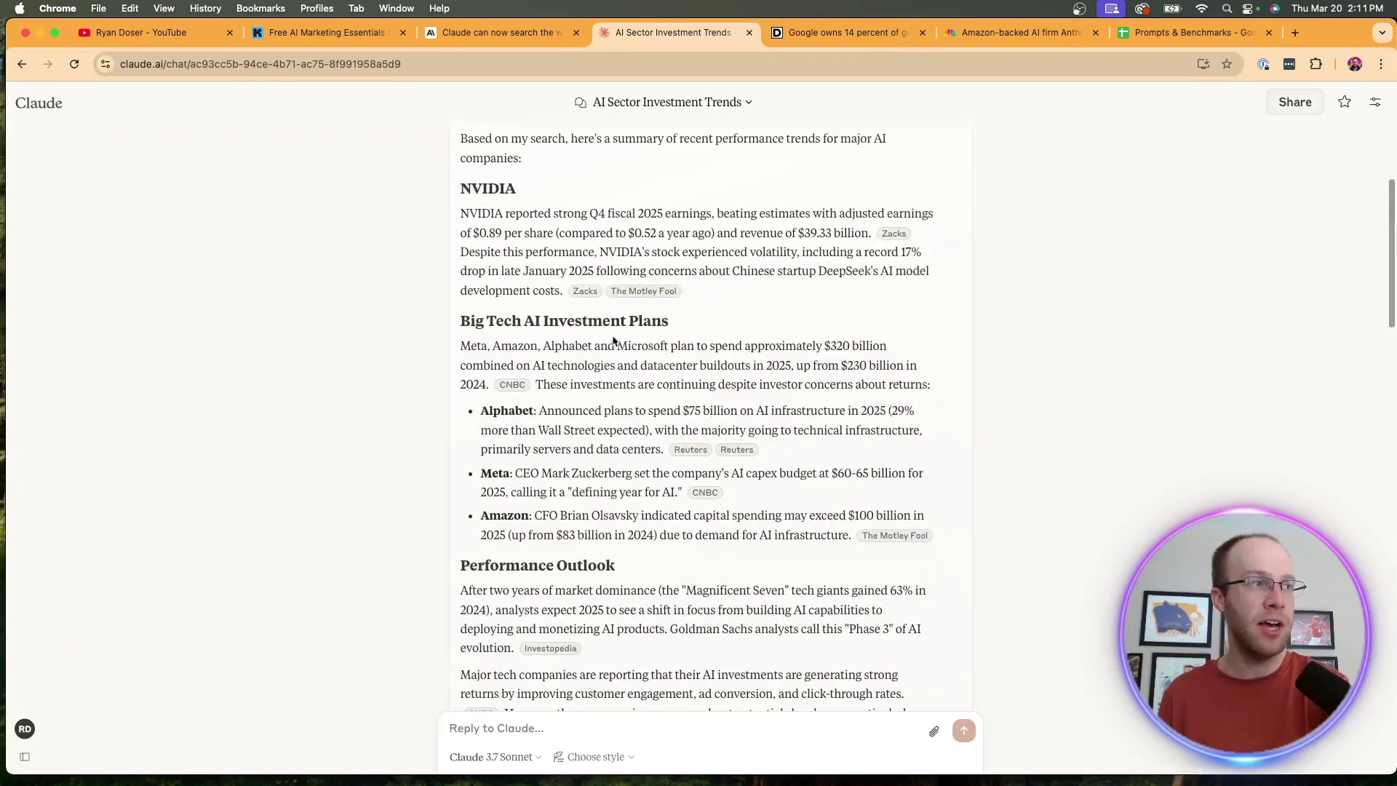
pyautogui.moveTo(697, 347); pyautogui.dragTo(575, 322)
pyautogui.click(796, 296)
pyautogui.scroll(-10, 807, 328)
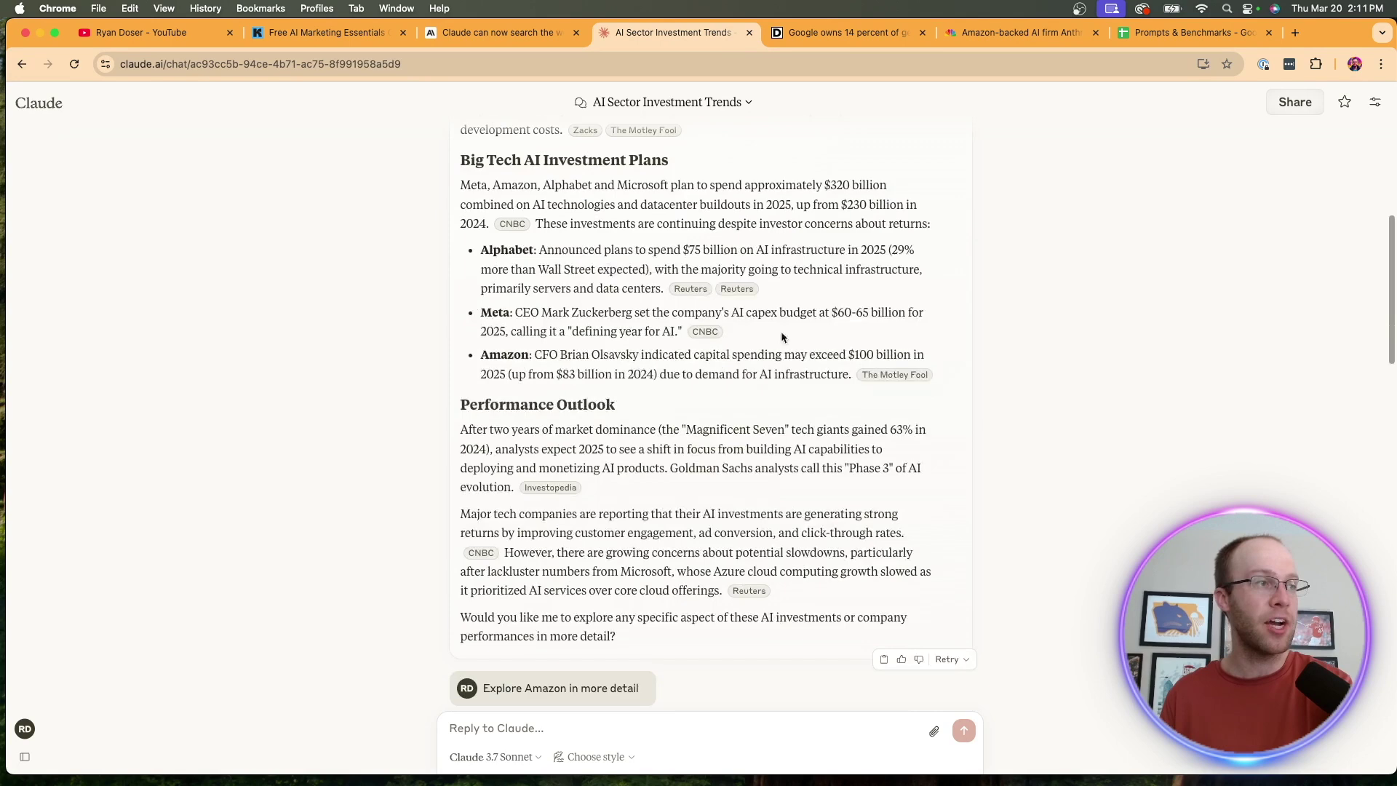
pyautogui.scroll(-2, 814, 344)
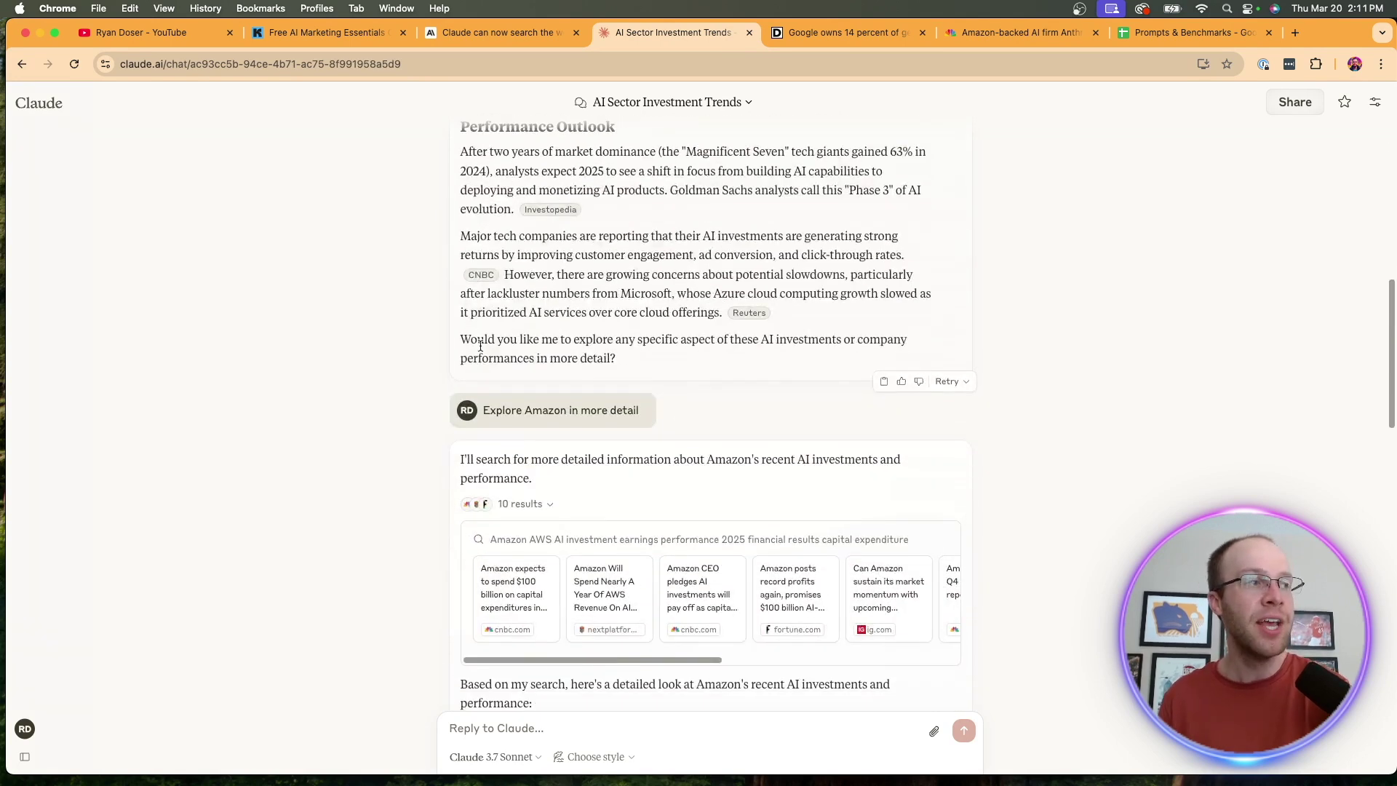
pyautogui.moveTo(480, 347); pyautogui.dragTo(644, 345)
pyautogui.click(644, 345)
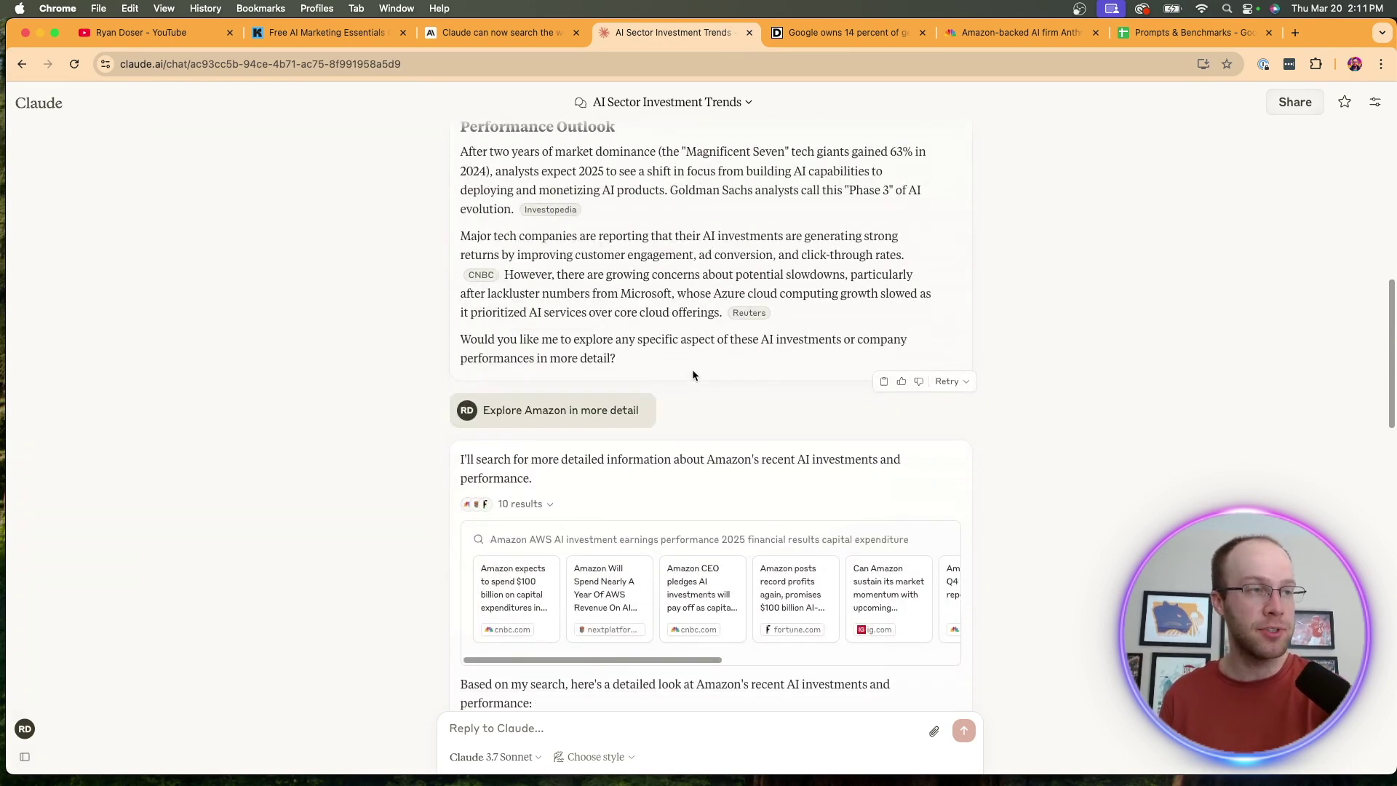
pyautogui.scroll(-3, 611, 335)
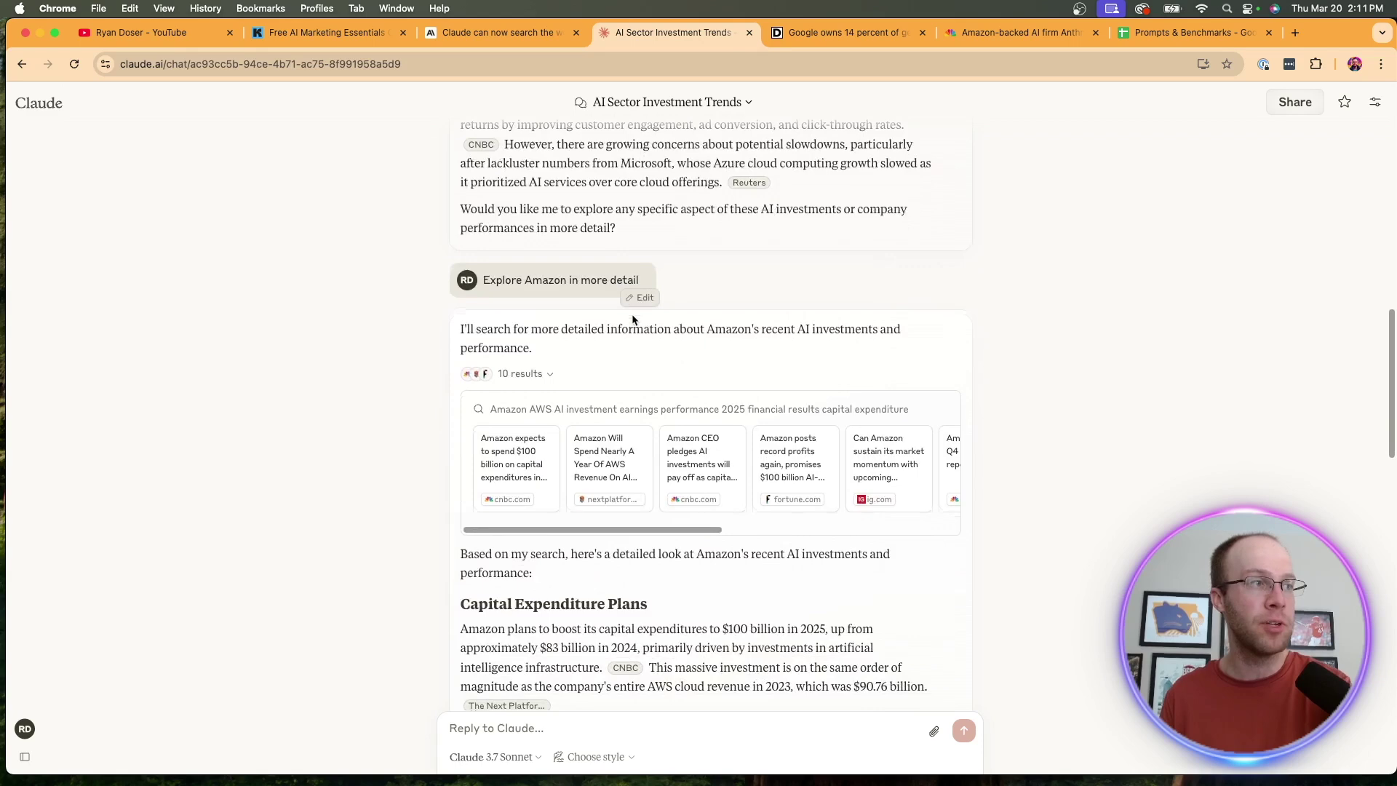
pyautogui.scroll(-1, 633, 320)
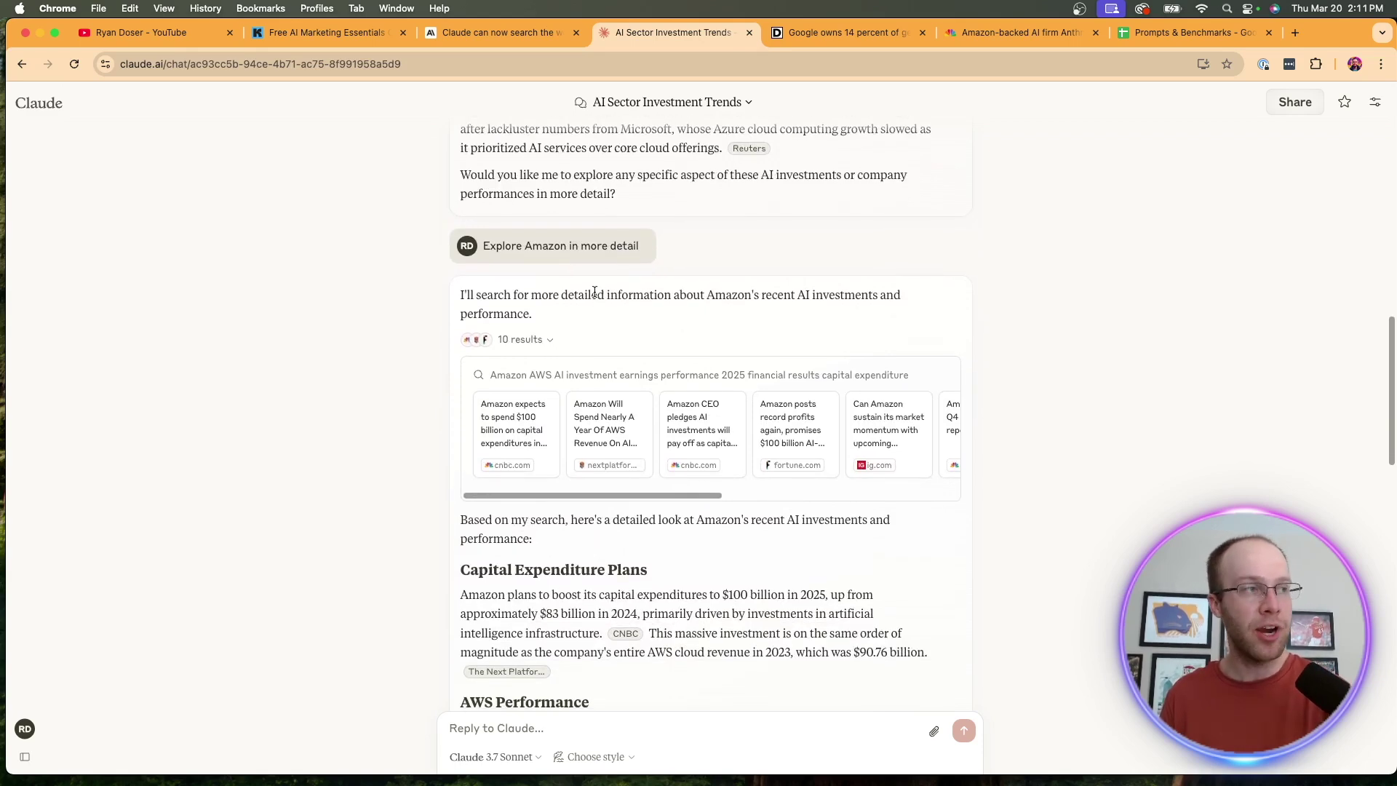
pyautogui.click(530, 350)
pyautogui.click(531, 347)
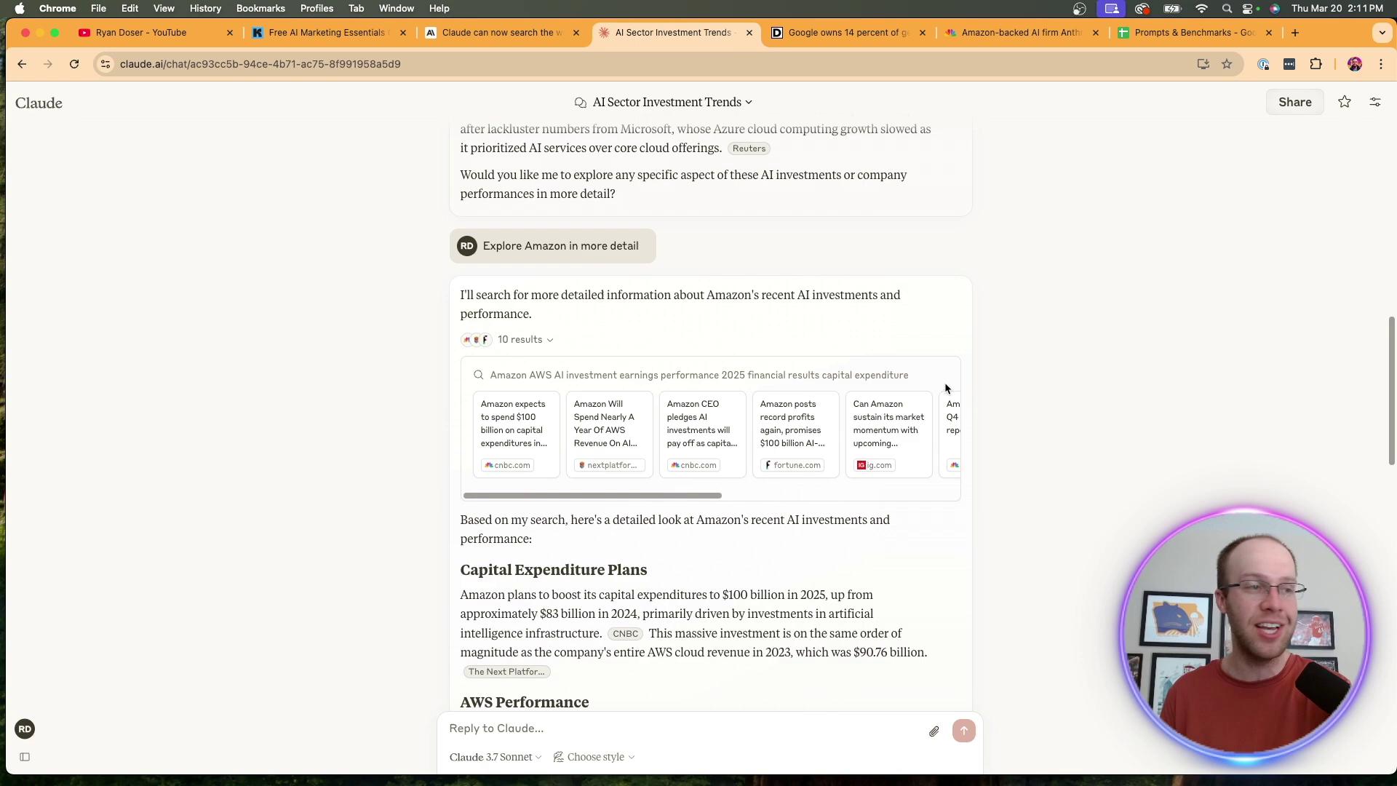
pyautogui.scroll(-5, 634, 308)
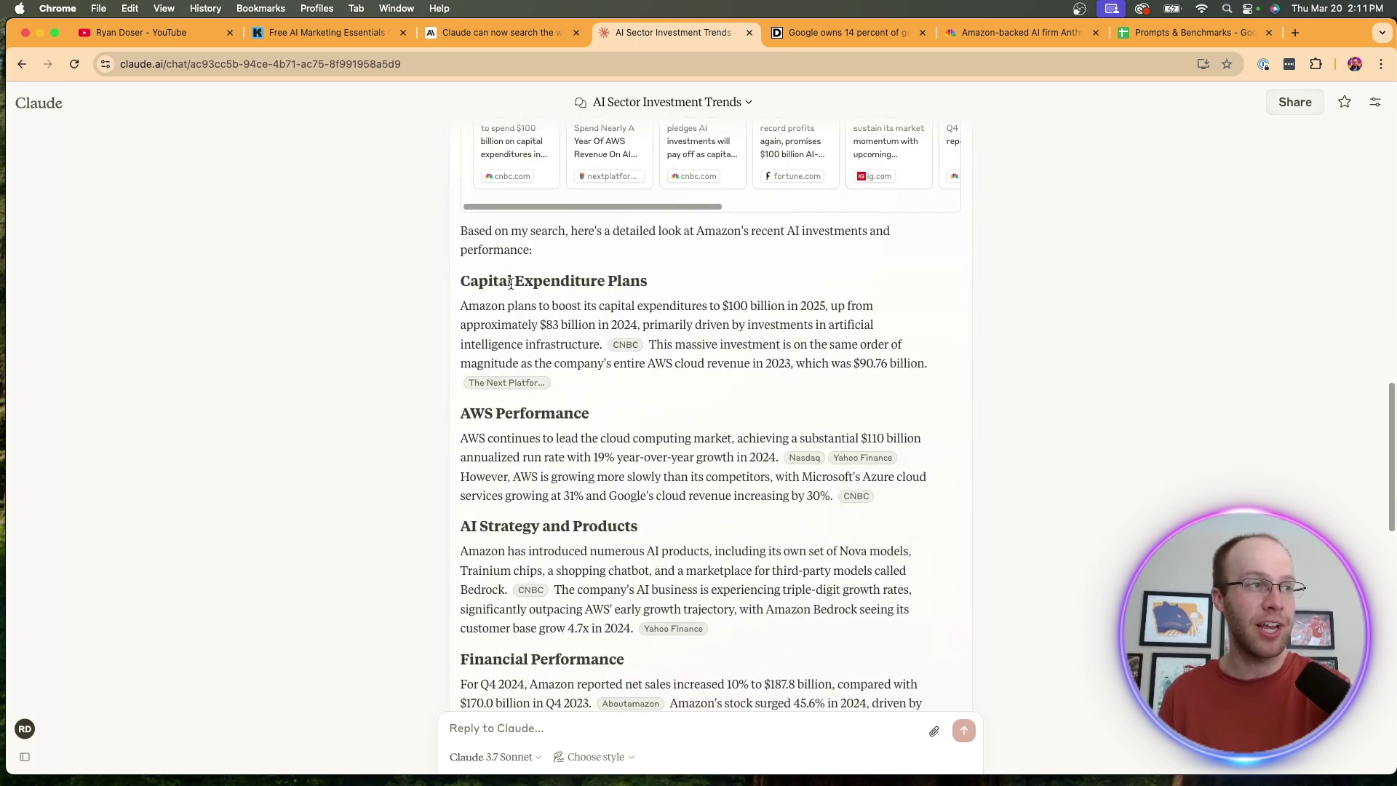
pyautogui.scroll(-15, 603, 322)
pyautogui.scroll(-2, 603, 322)
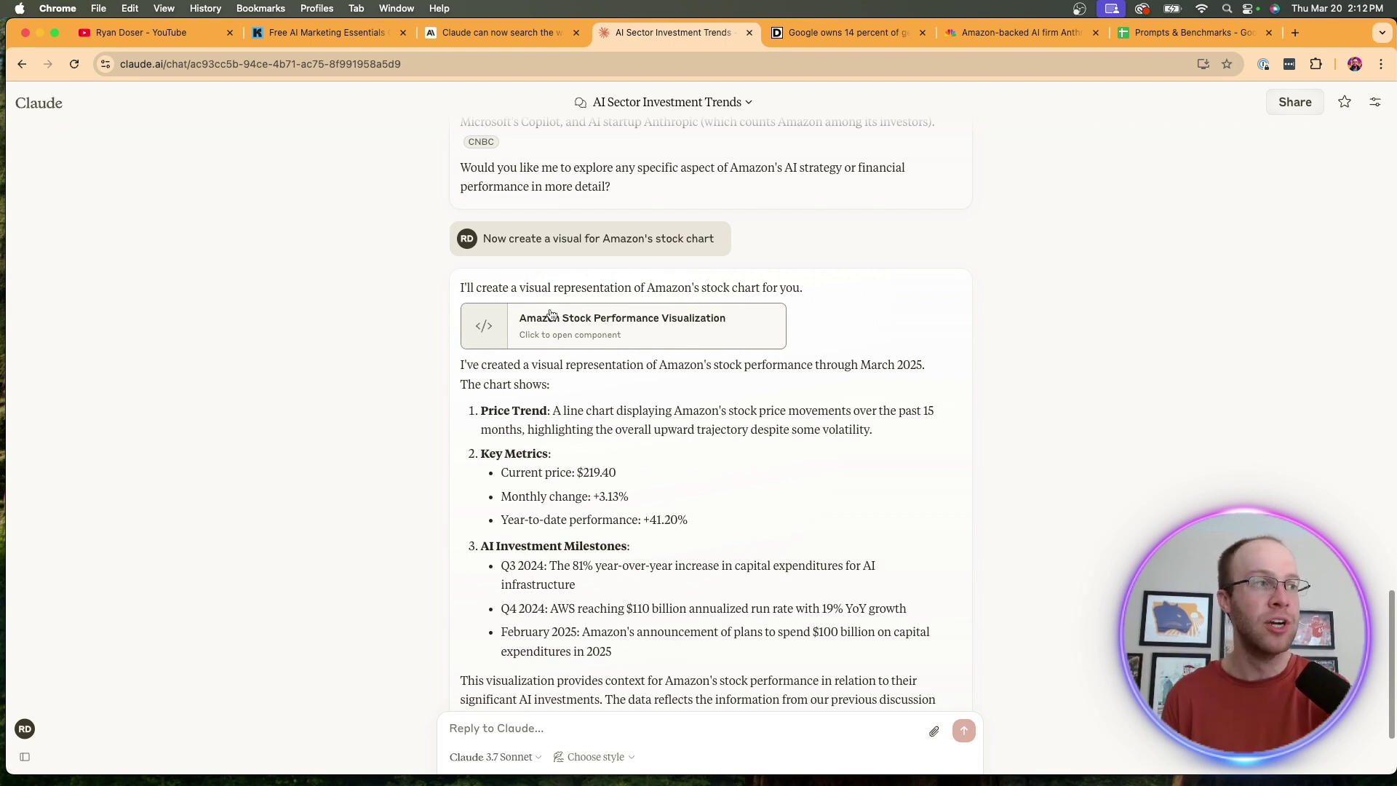
# Open the Amazon Stock Performance Visualization and toggle between its Code and Preview views
pyautogui.scroll(1, 538, 313)
pyautogui.moveTo(506, 248); pyautogui.dragTo(623, 246)
pyautogui.click(622, 246)
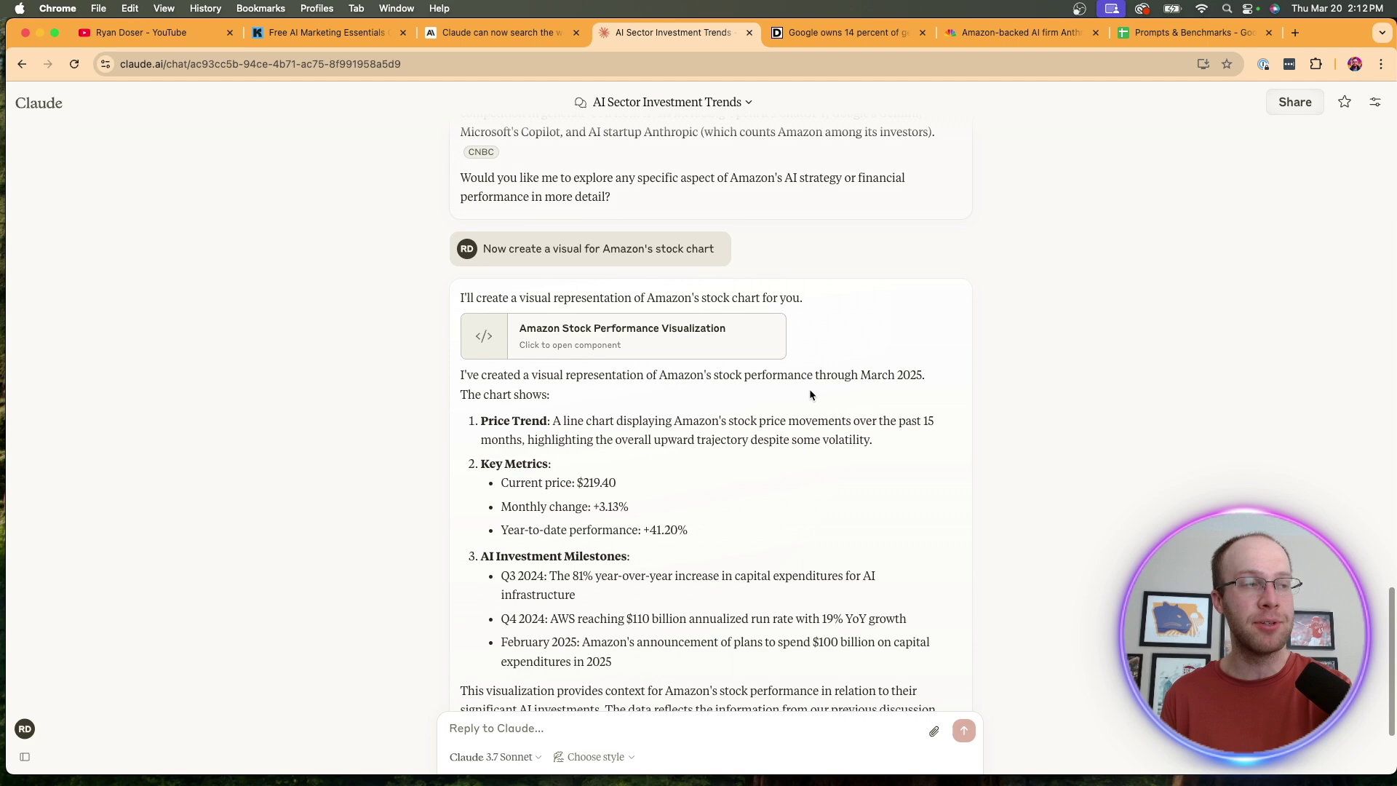
pyautogui.click(594, 350)
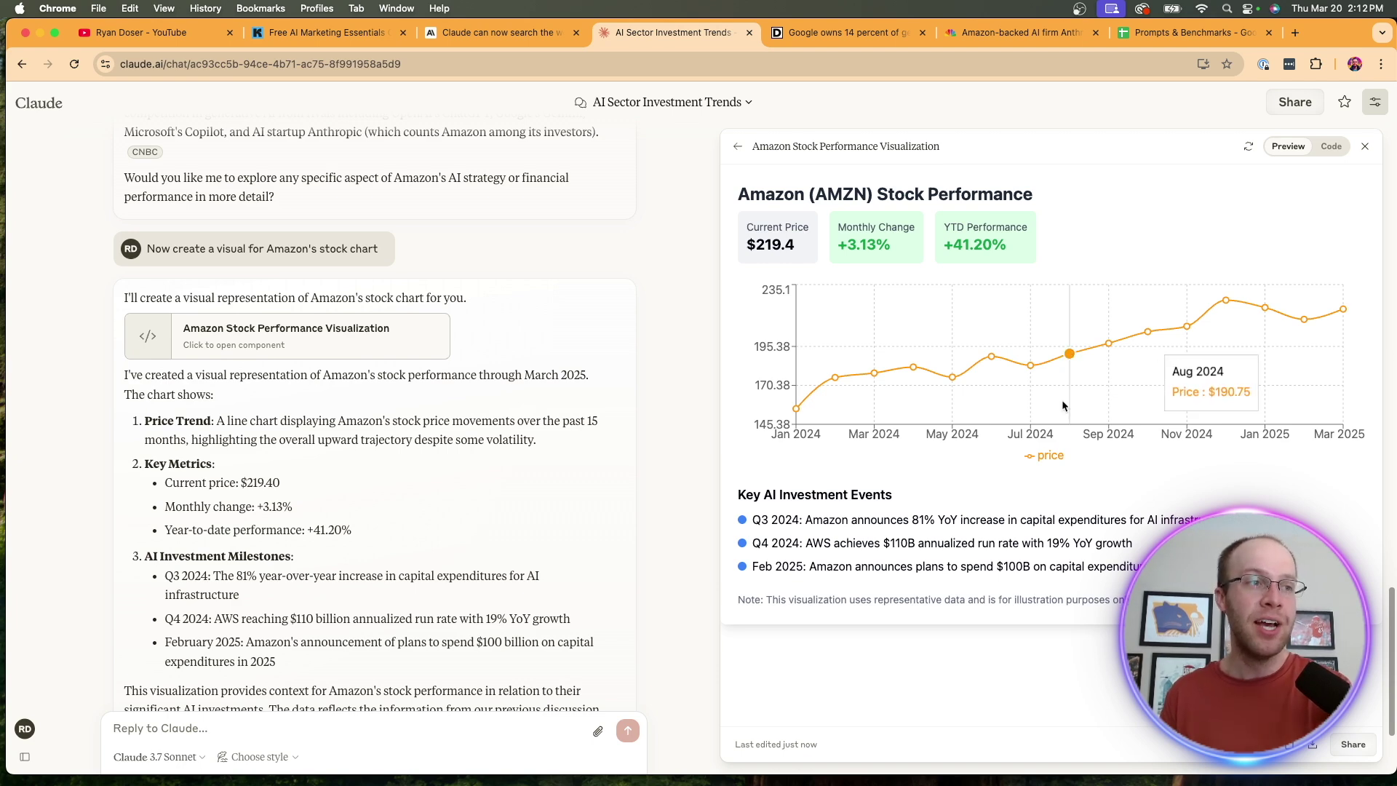
pyautogui.click(1329, 147)
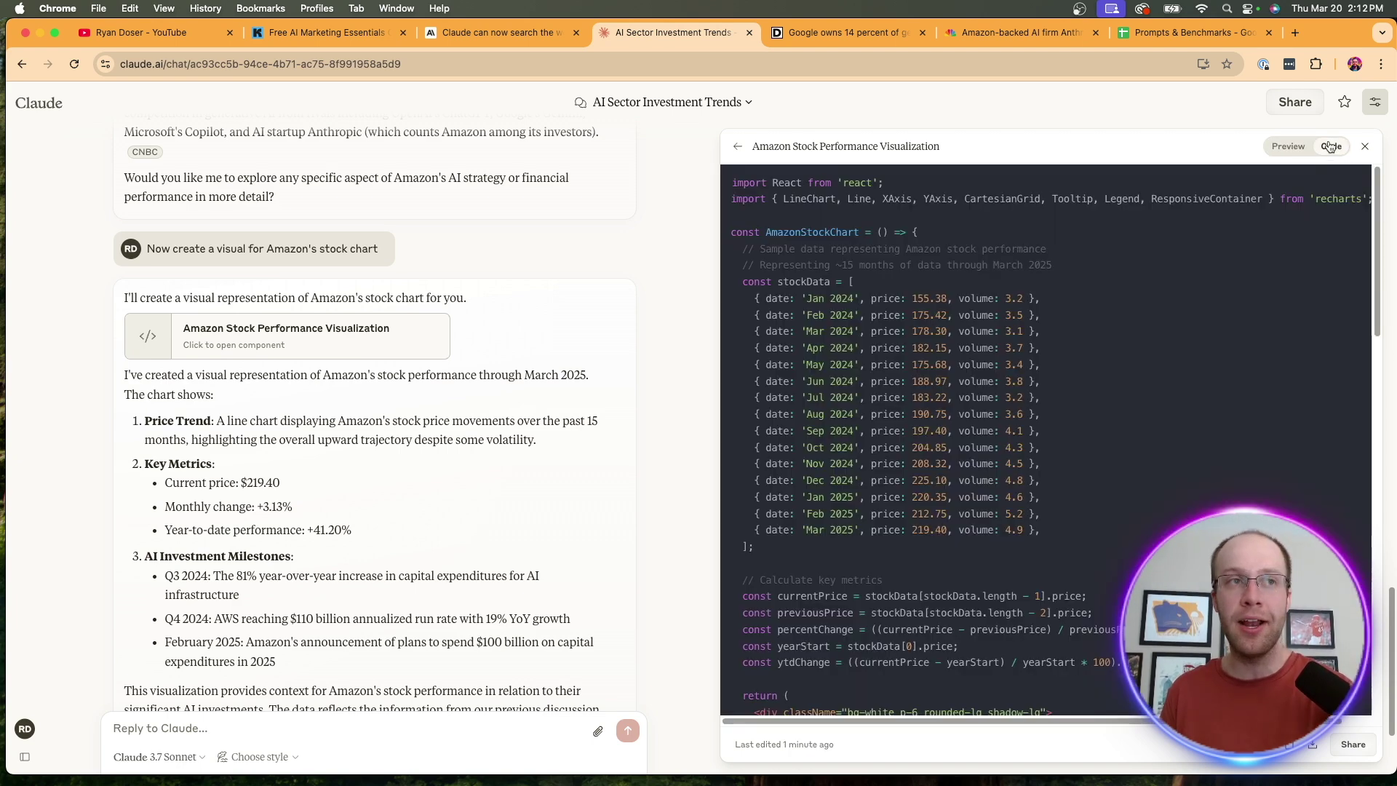
pyautogui.click(1292, 147)
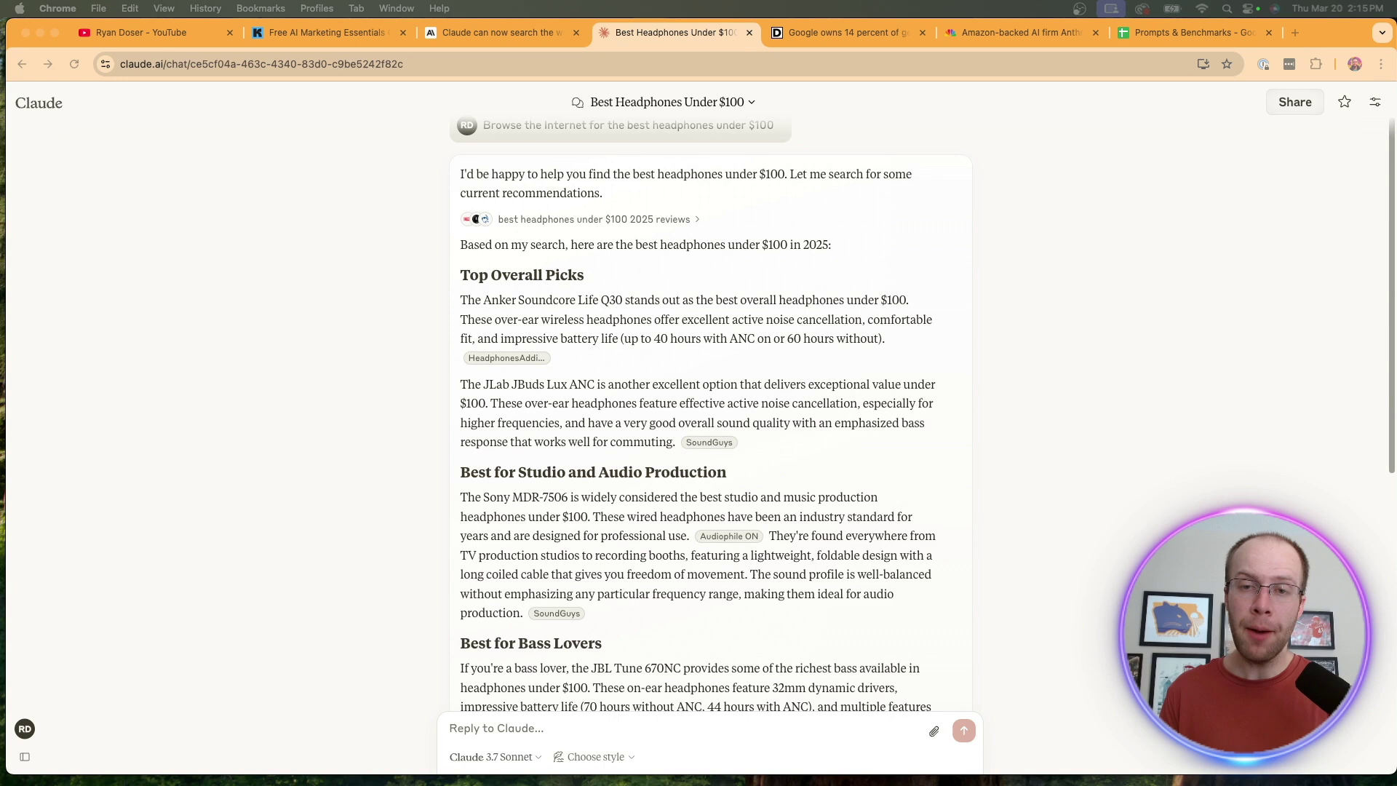
# Reread the headphone search request and expand the list of 10 search results
pyautogui.scroll(1, 518, 127)
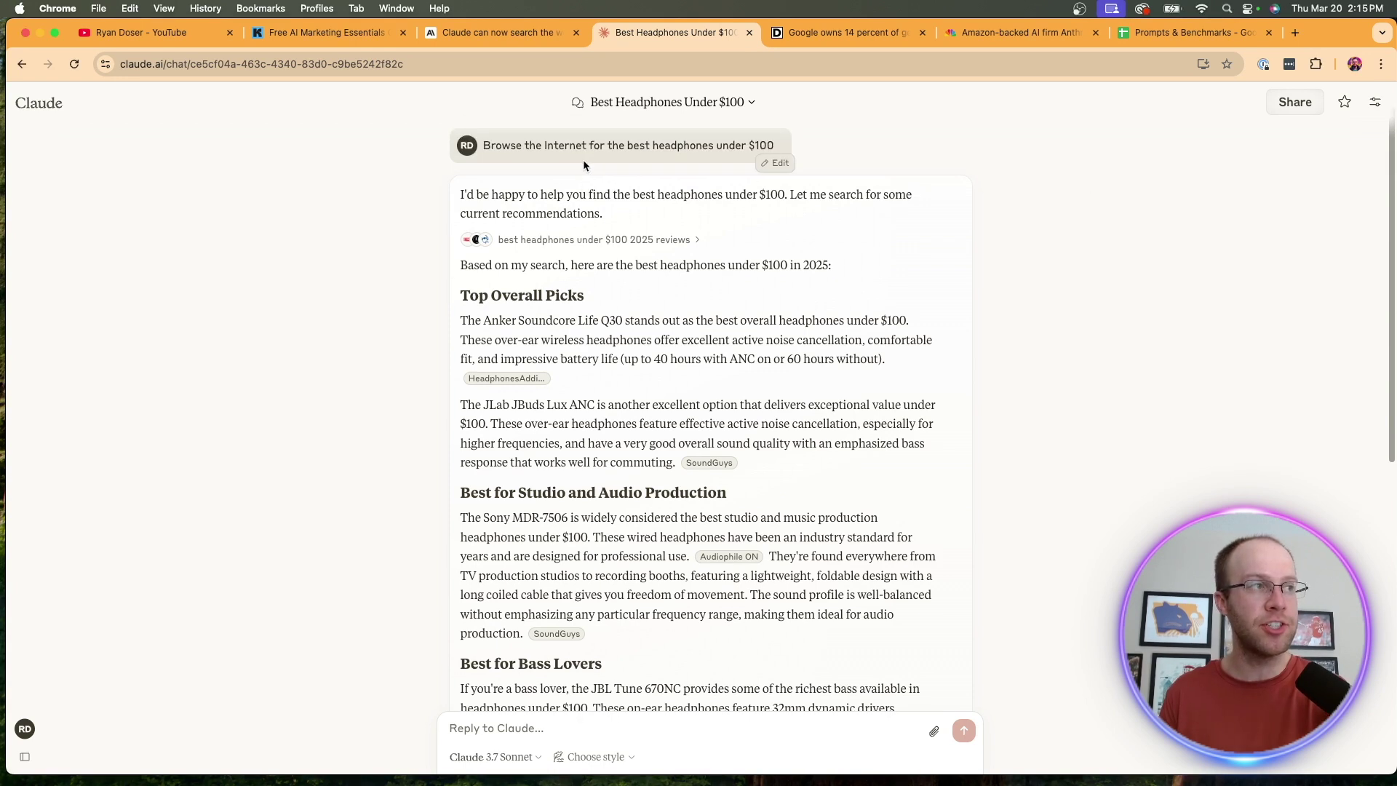
pyautogui.moveTo(512, 143); pyautogui.dragTo(684, 138)
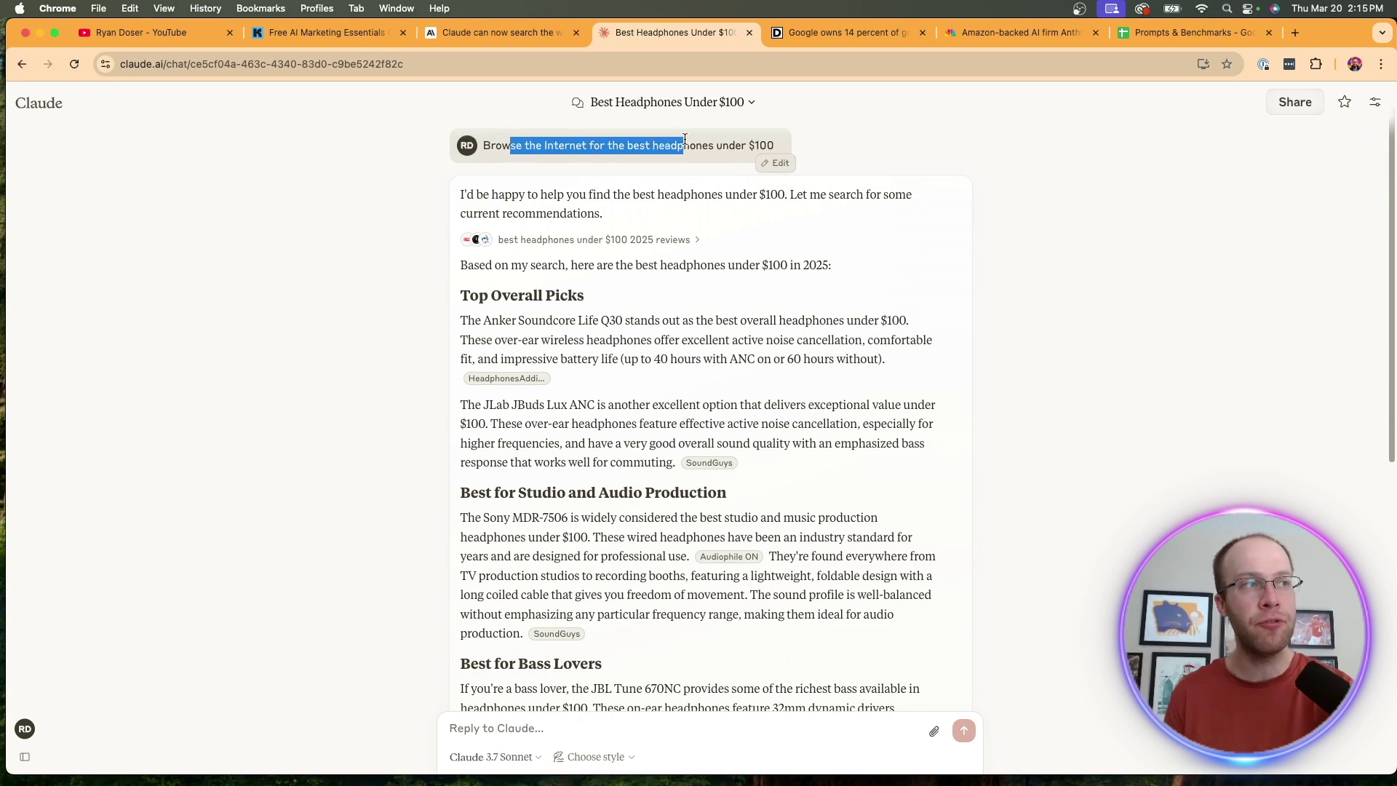
pyautogui.click(662, 210)
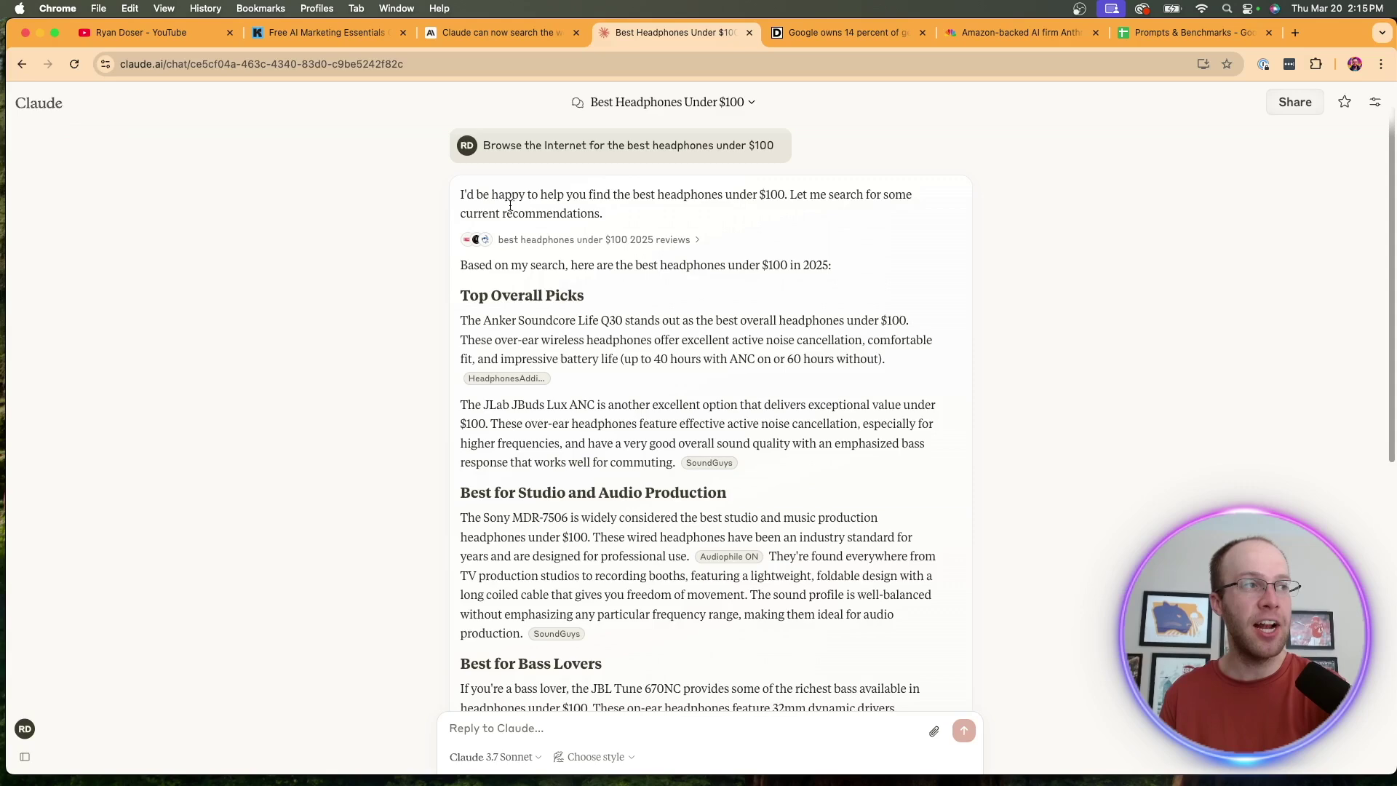
pyautogui.scroll(-1, 608, 214)
pyautogui.click(606, 225)
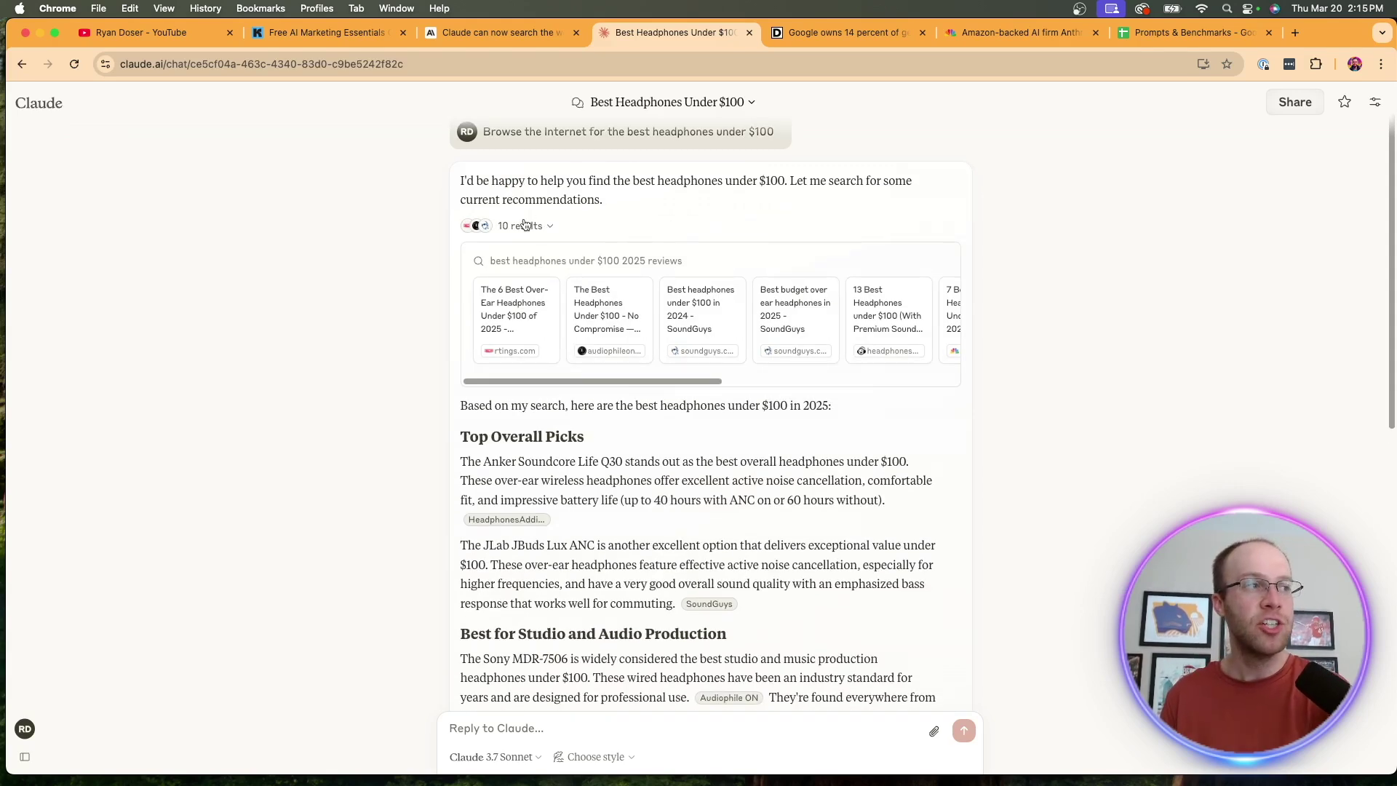
pyautogui.scroll(-5, 695, 233)
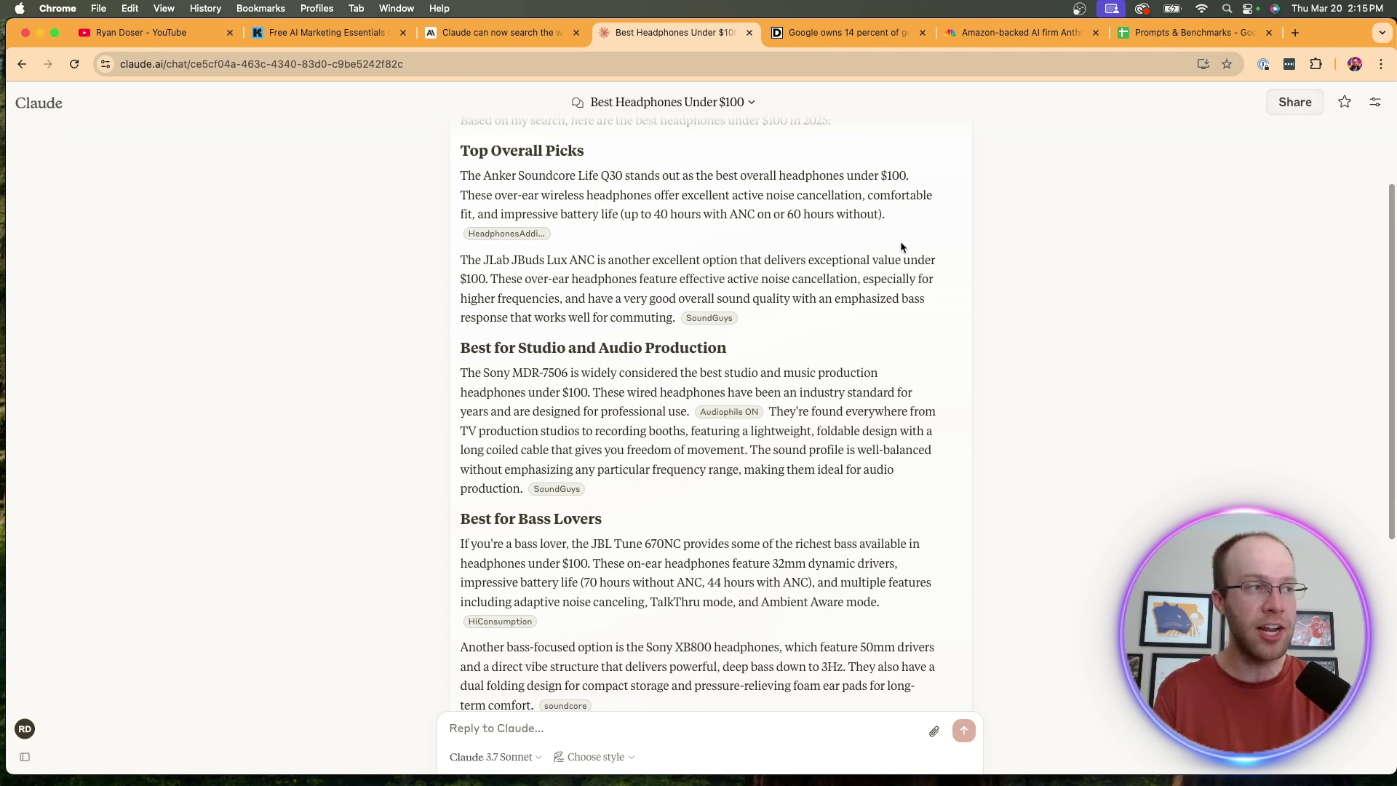
pyautogui.scroll(3, 645, 361)
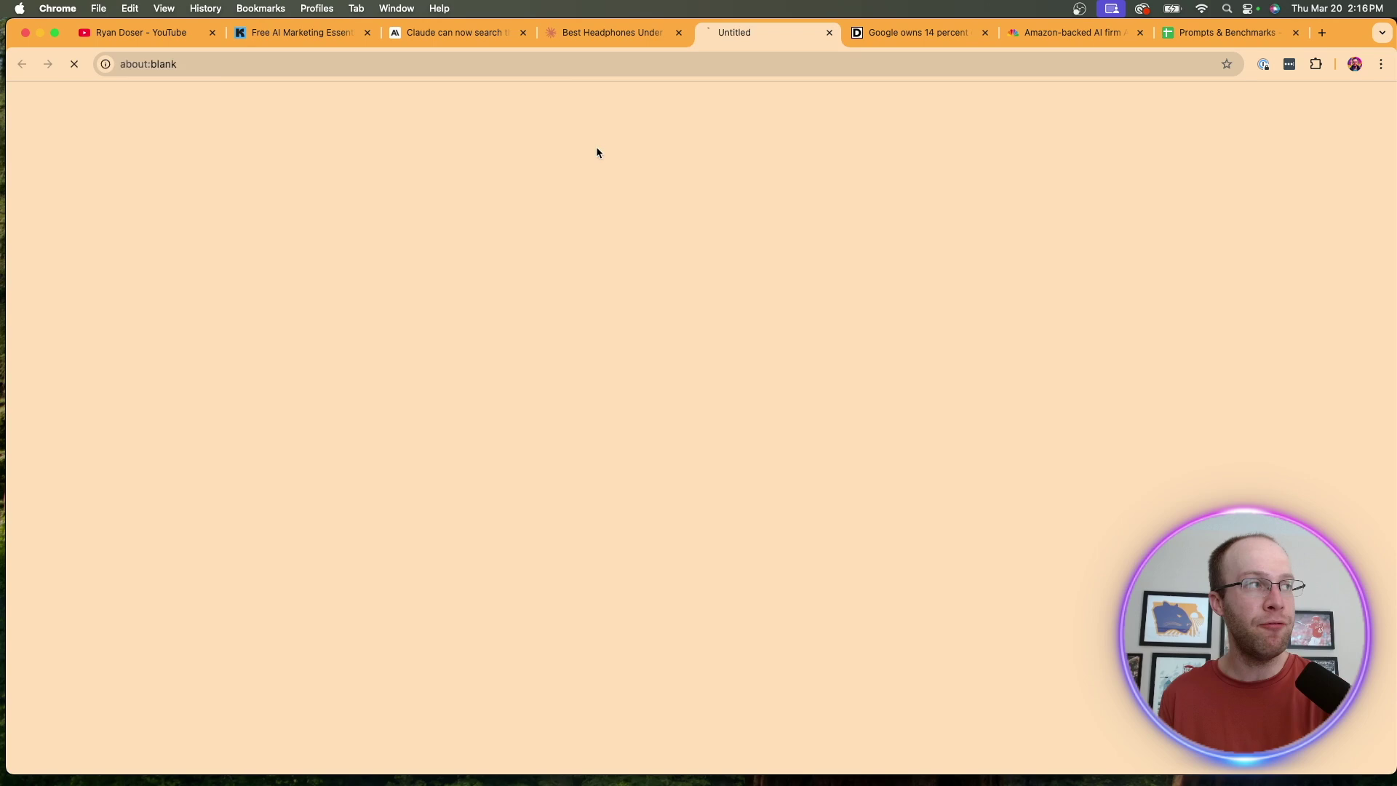
# Open the HeadphonesAddict and SoundGuys cited sources, closing each to return to the chat
pyautogui.click(528, 370)
pyautogui.press('super+w')
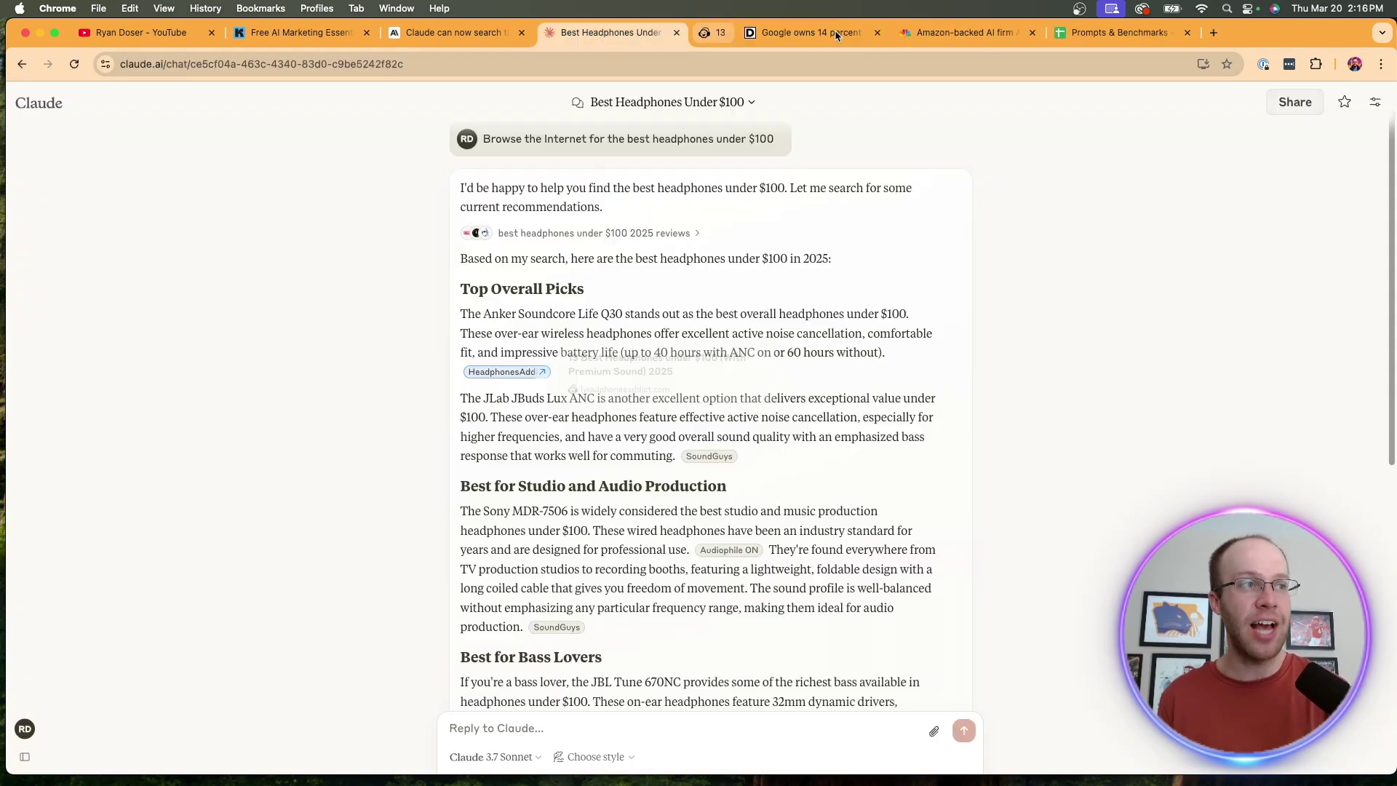
pyautogui.click(709, 456)
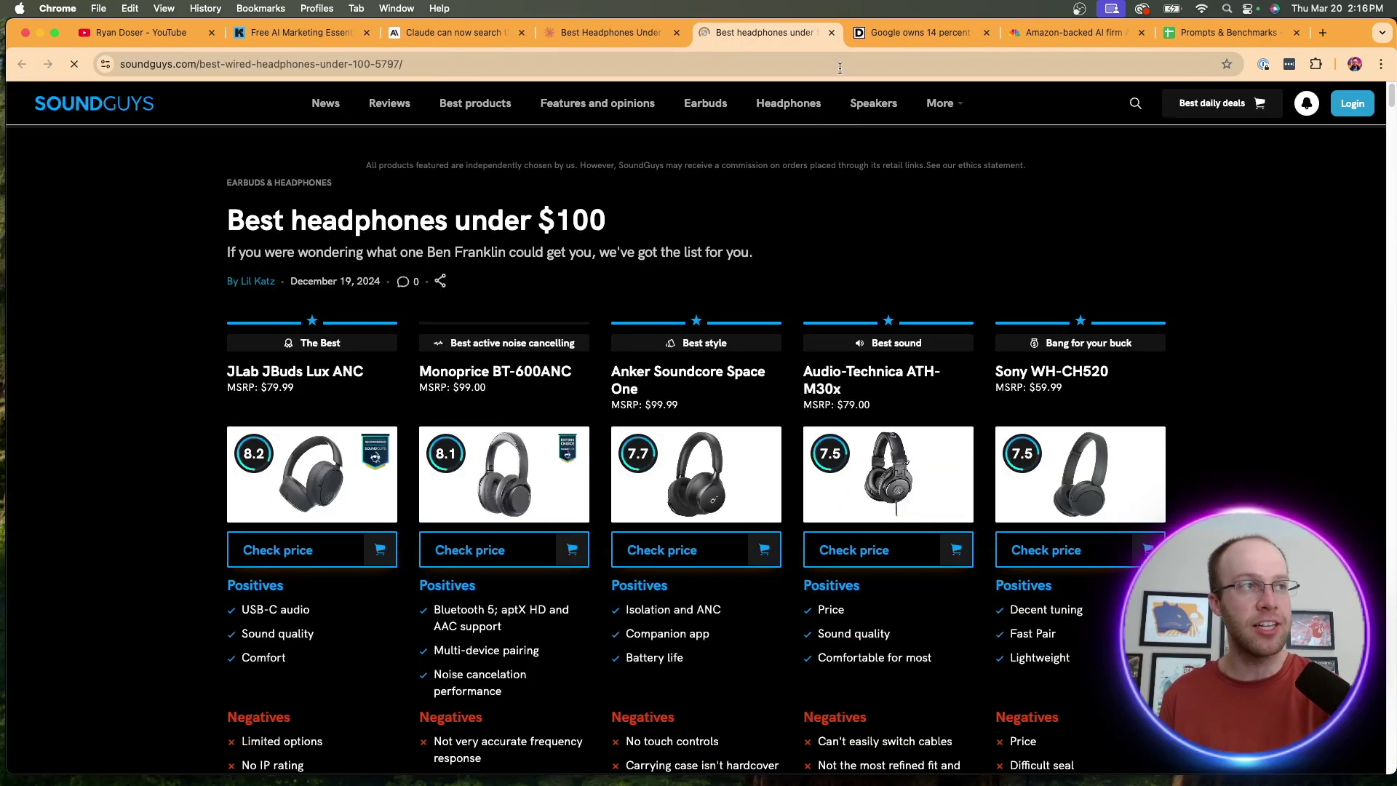
pyautogui.click(832, 32)
# Review the Sony MDR-7506 recommendation and close the HiConsumption source page
pyautogui.scroll(-5, 1079, 342)
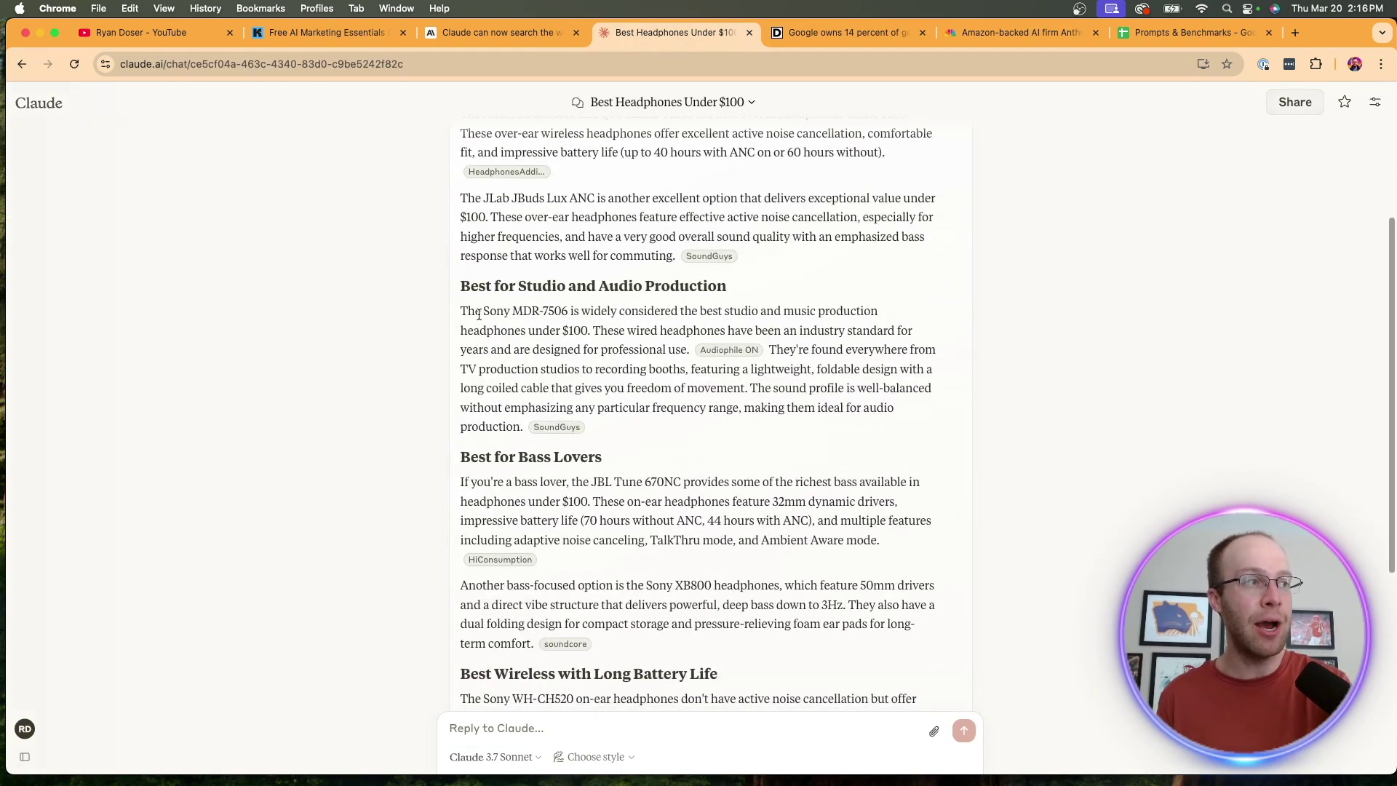
pyautogui.moveTo(479, 312); pyautogui.dragTo(566, 311)
pyautogui.click(562, 334)
pyautogui.scroll(-2, 562, 334)
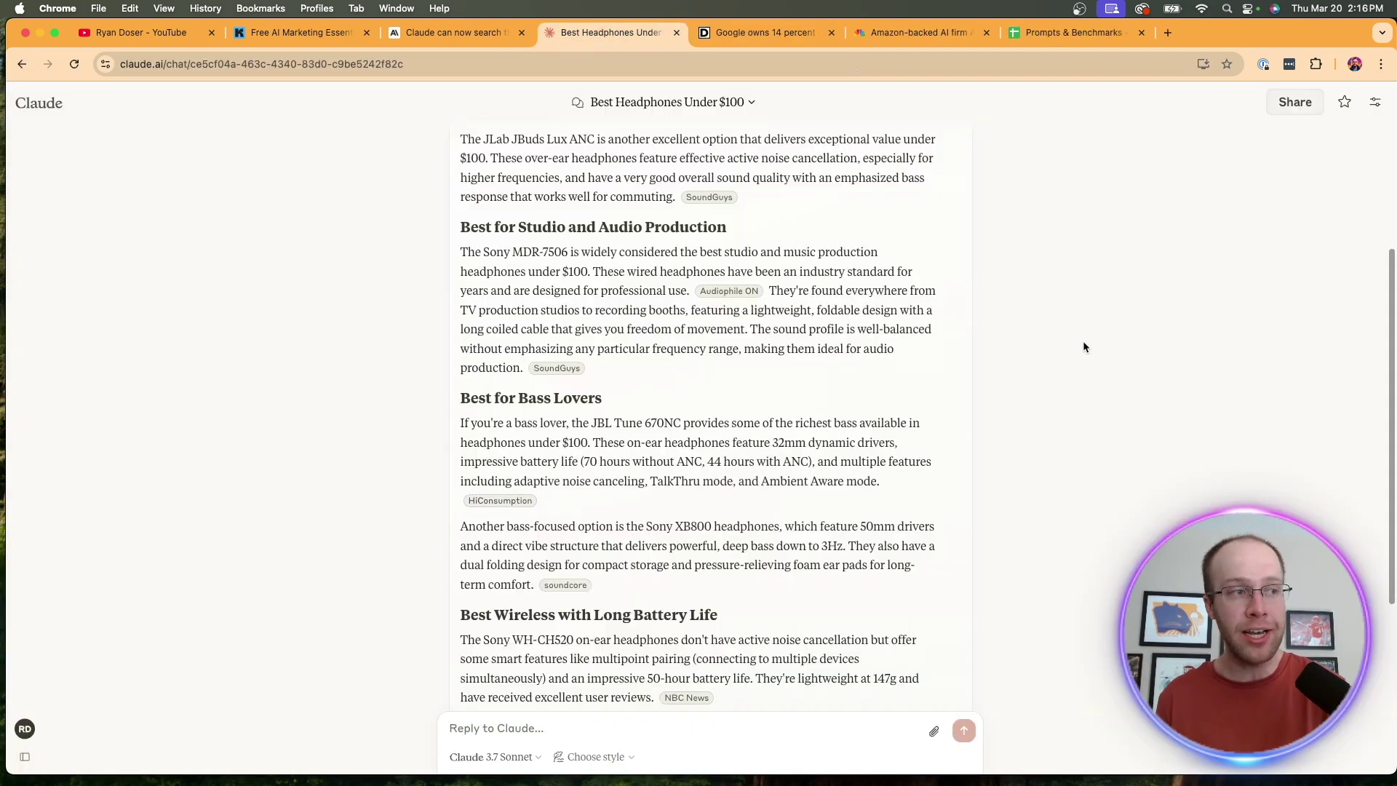
pyautogui.click(832, 33)
pyautogui.scroll(-5, 958, 446)
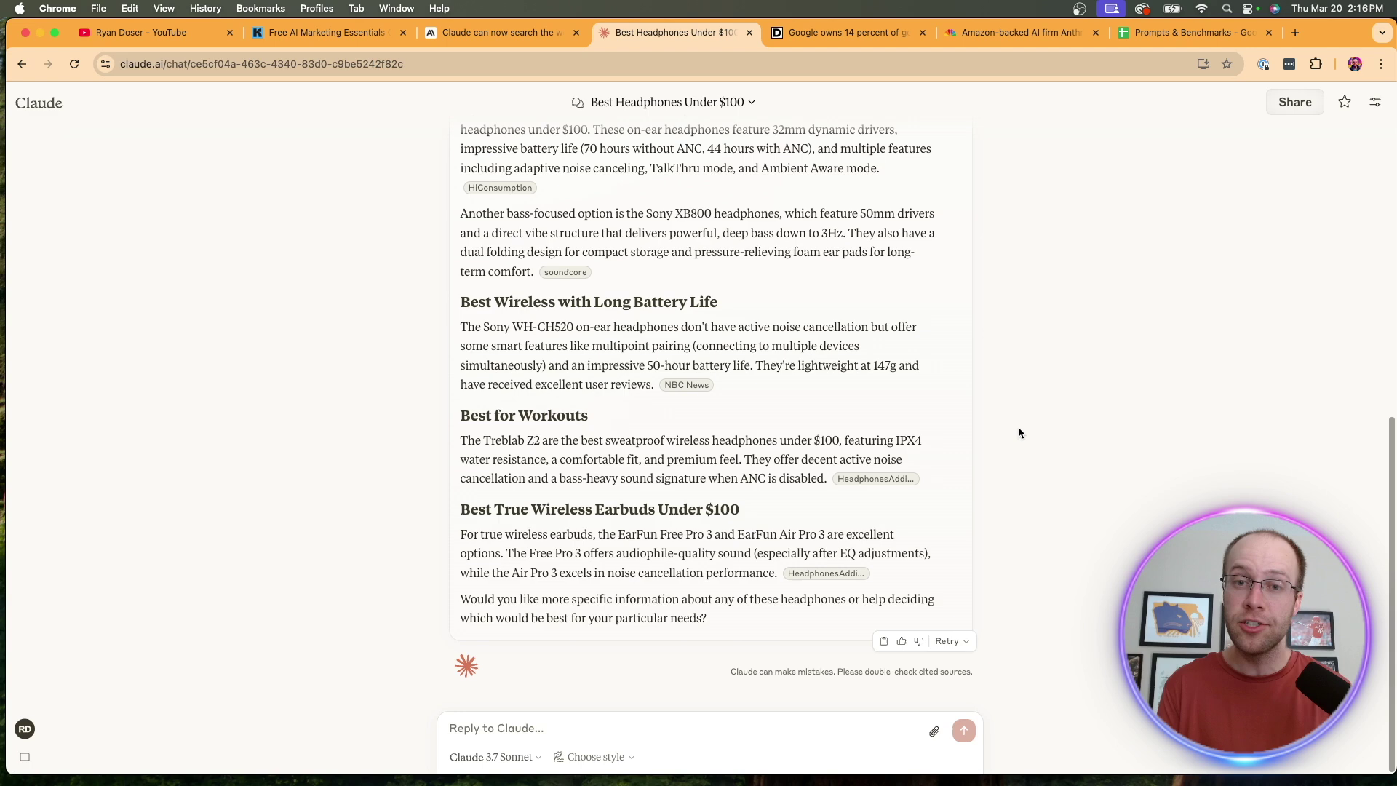
pyautogui.scroll(10, 969, 393)
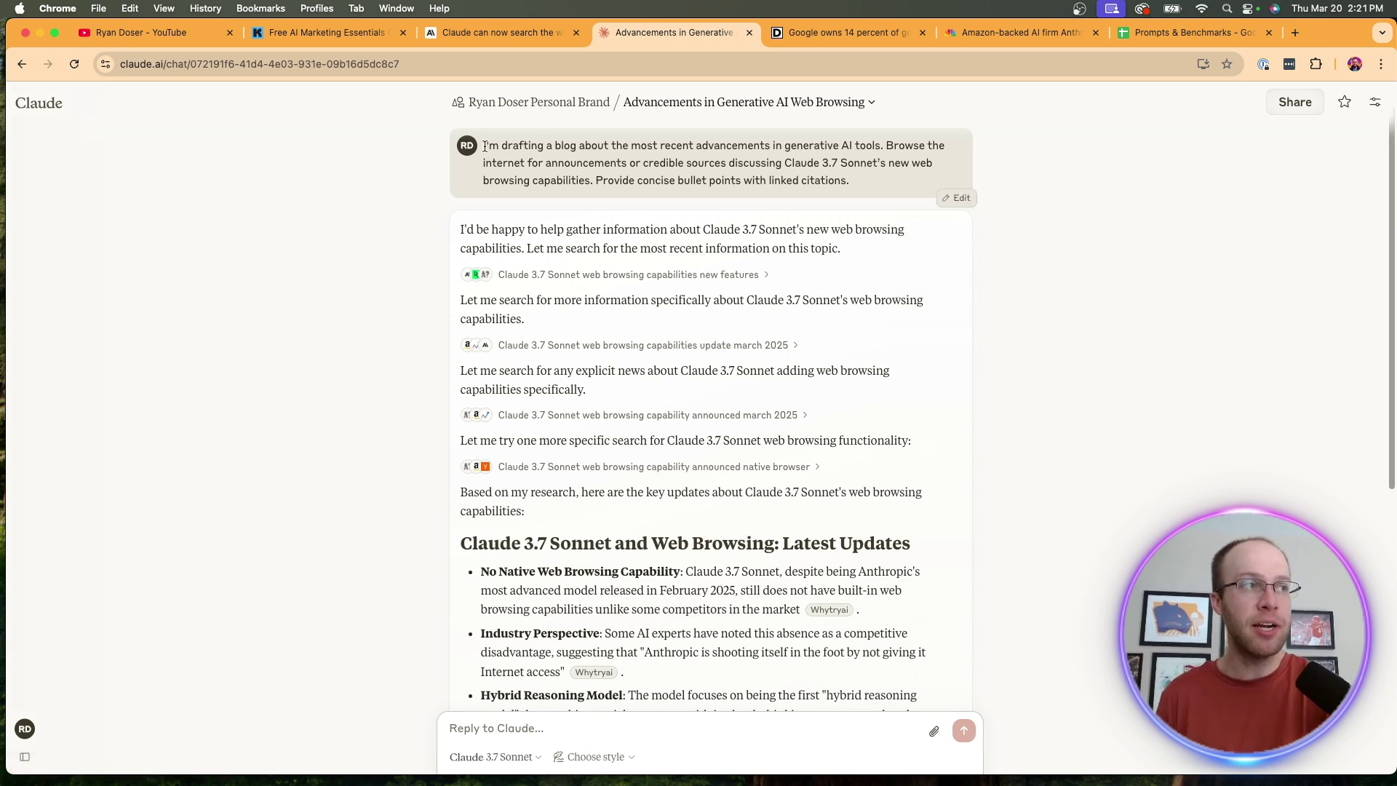
pyautogui.moveTo(485, 146); pyautogui.dragTo(1089, 171)
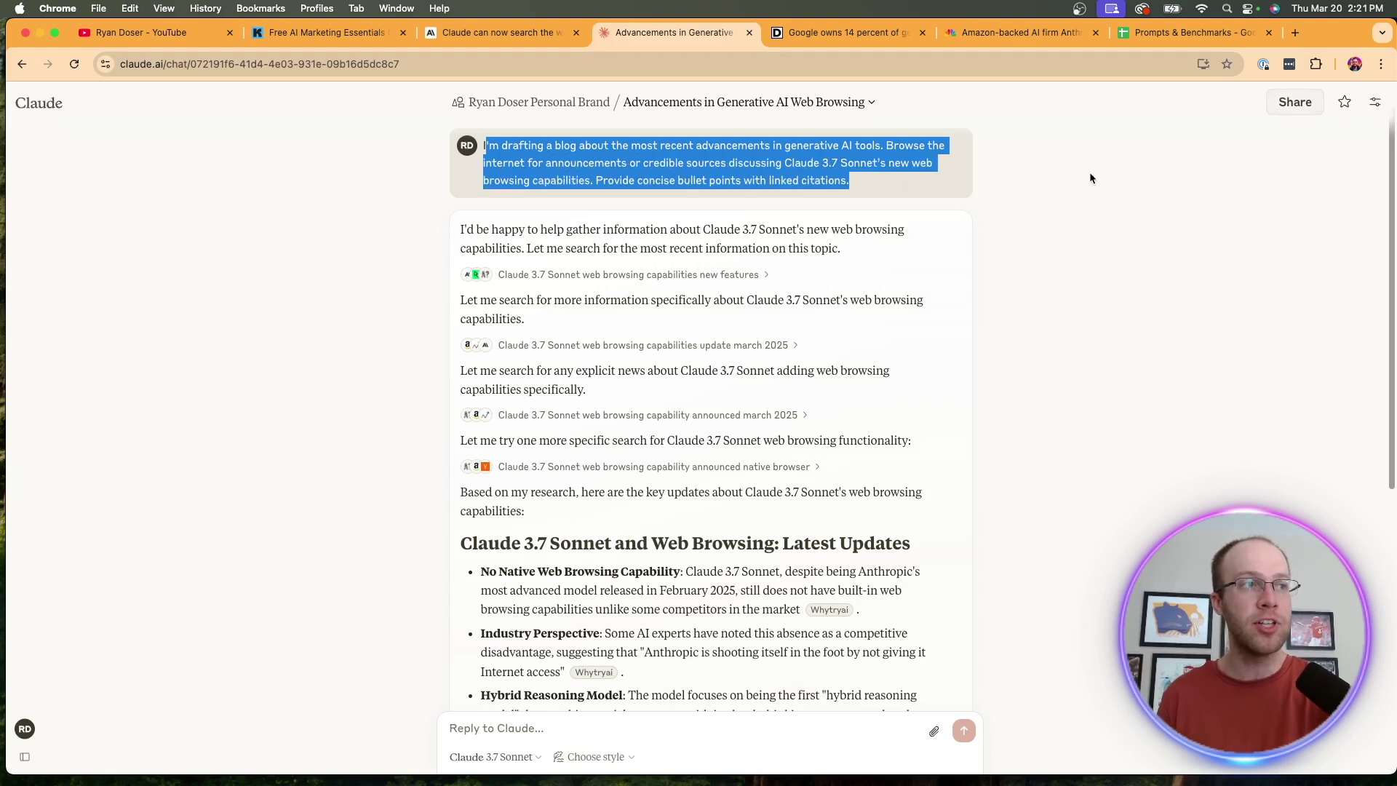
pyautogui.click(1089, 172)
pyautogui.scroll(-1, 1011, 299)
pyautogui.scroll(1, 1015, 297)
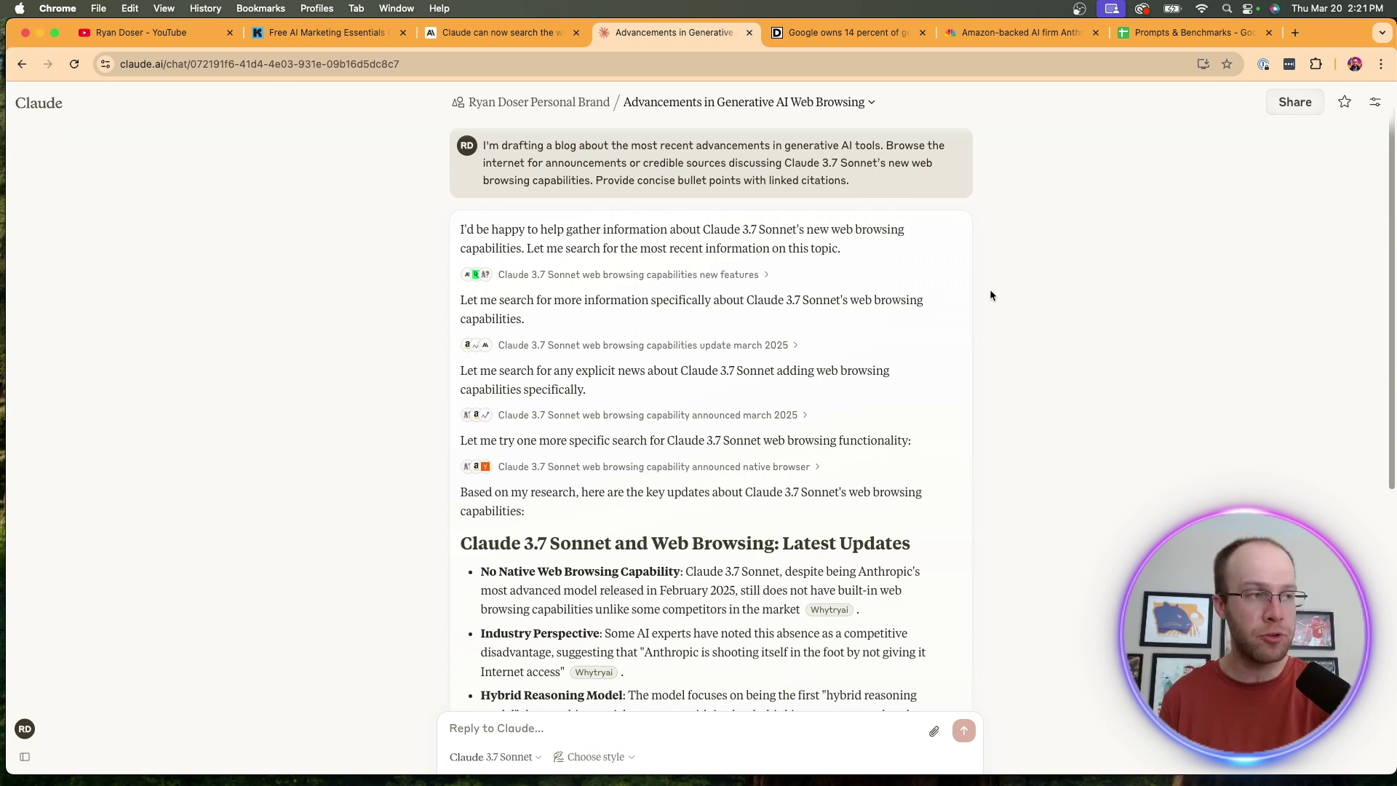
pyautogui.scroll(-5, 946, 291)
pyautogui.scroll(5, 595, 232)
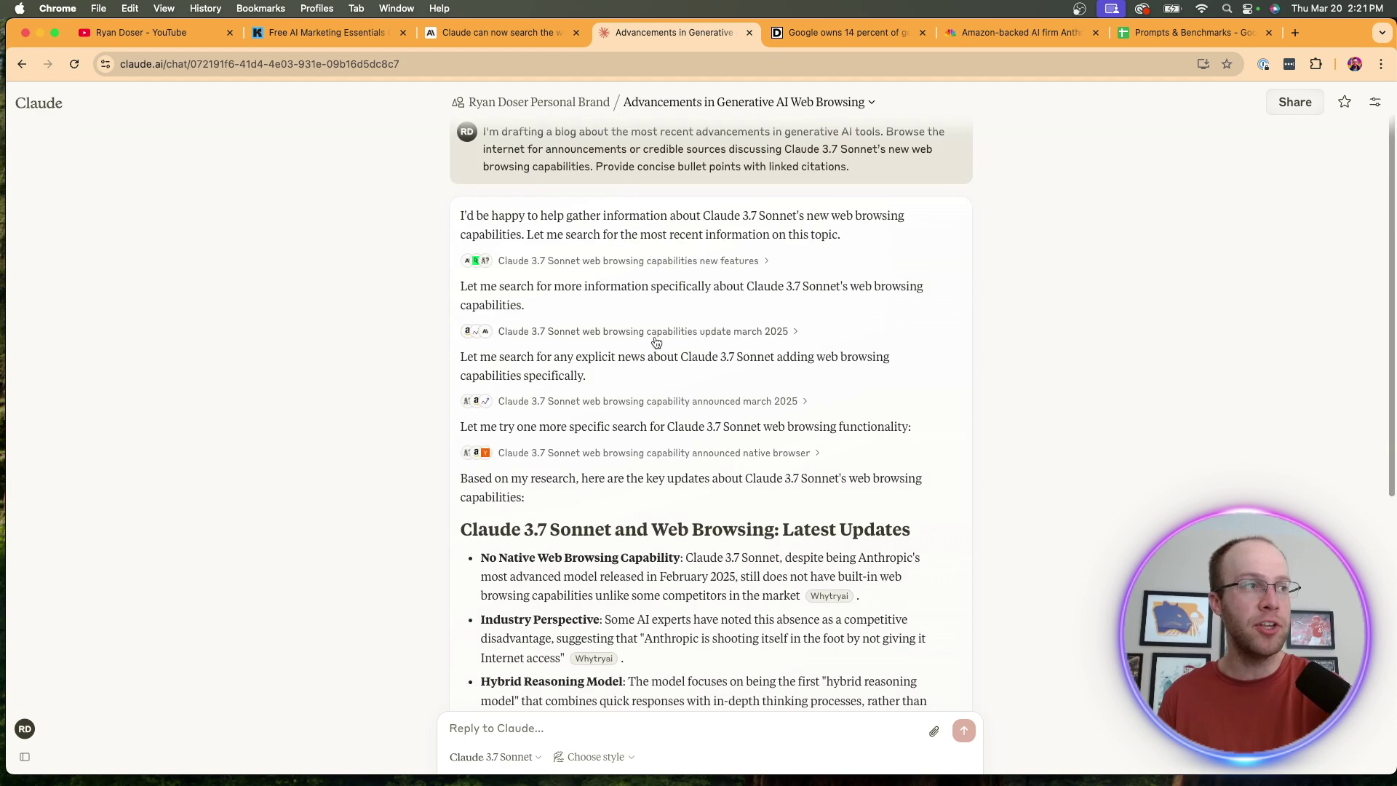
pyautogui.scroll(-5, 739, 342)
pyautogui.scroll(-3, 616, 387)
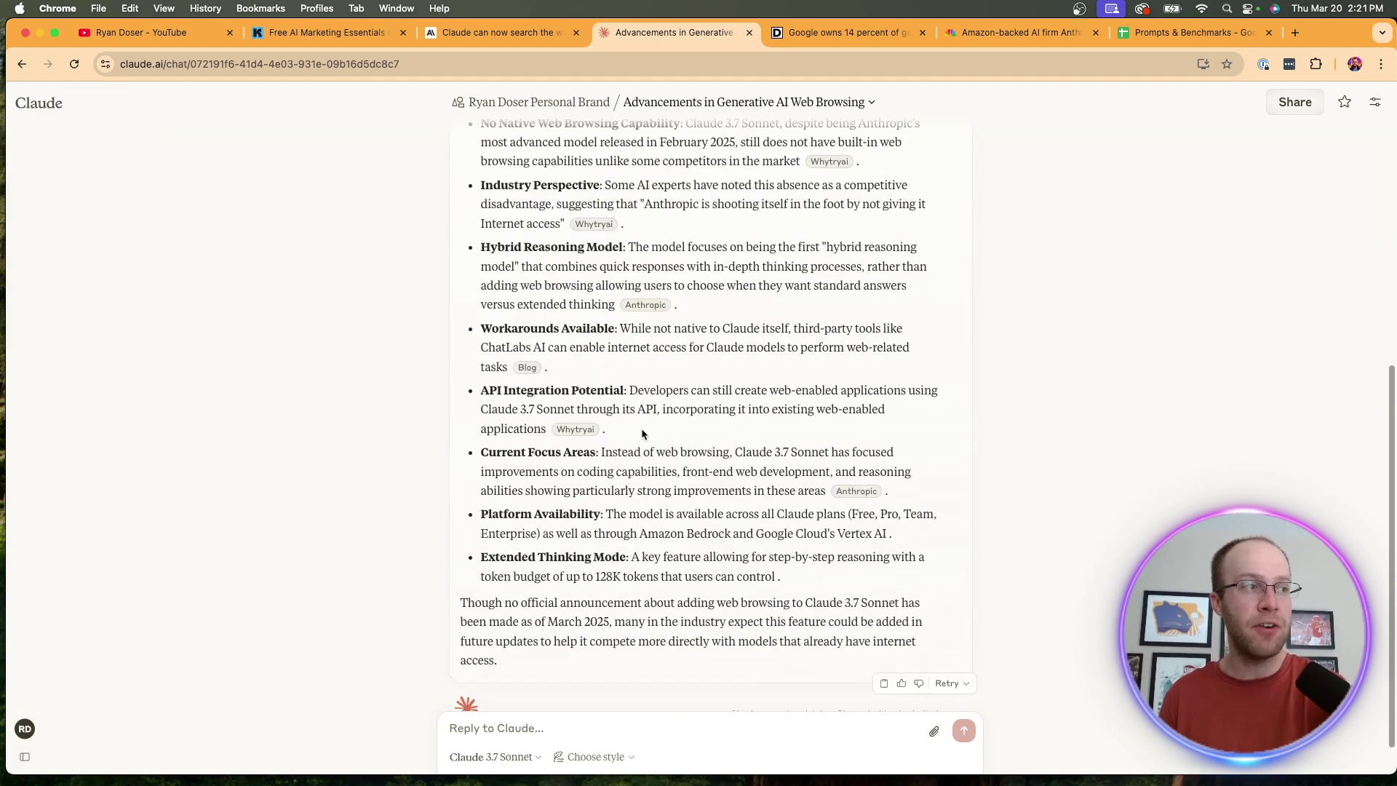
pyautogui.scroll(2, 507, 209)
pyautogui.moveTo(507, 208); pyautogui.dragTo(718, 216)
pyautogui.click(745, 215)
pyautogui.moveTo(828, 291)
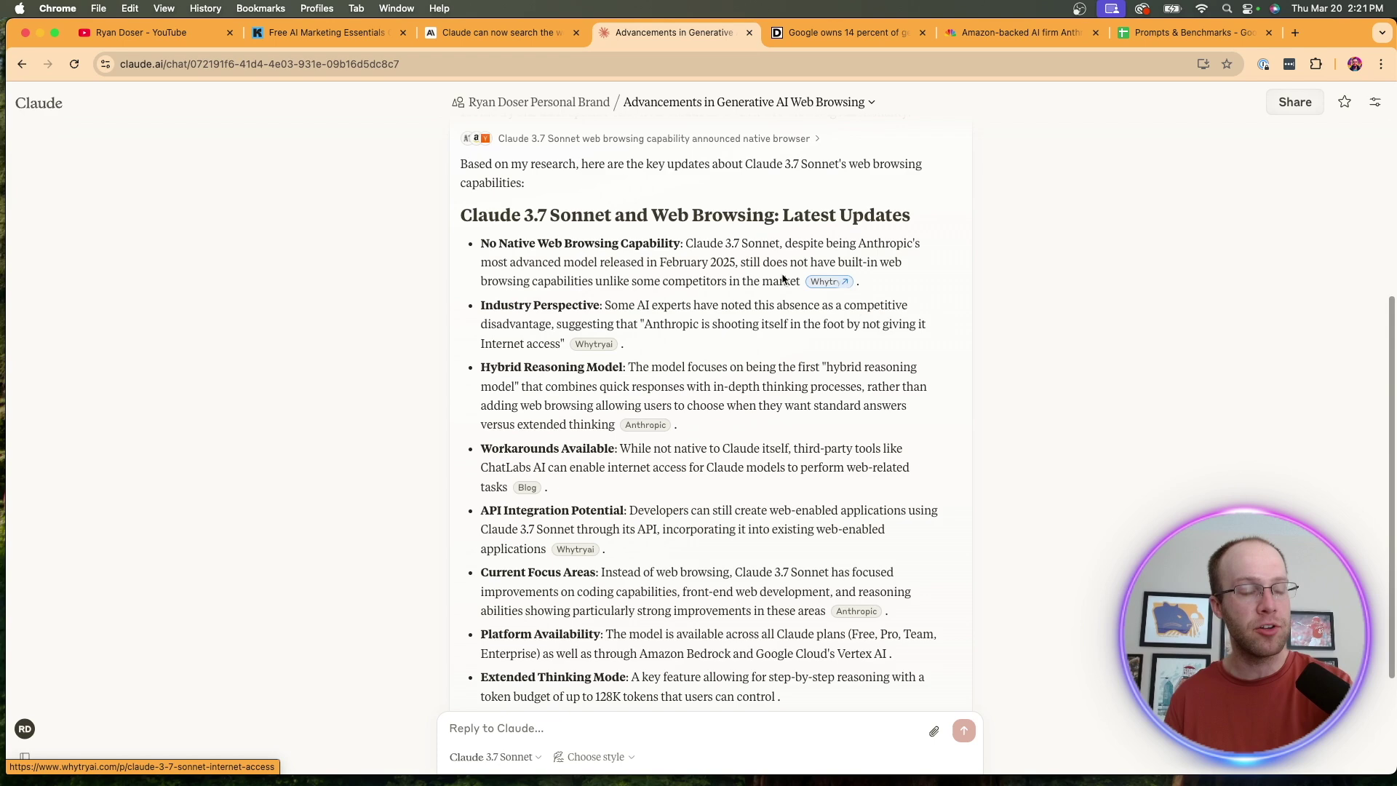
pyautogui.scroll(-3, 739, 306)
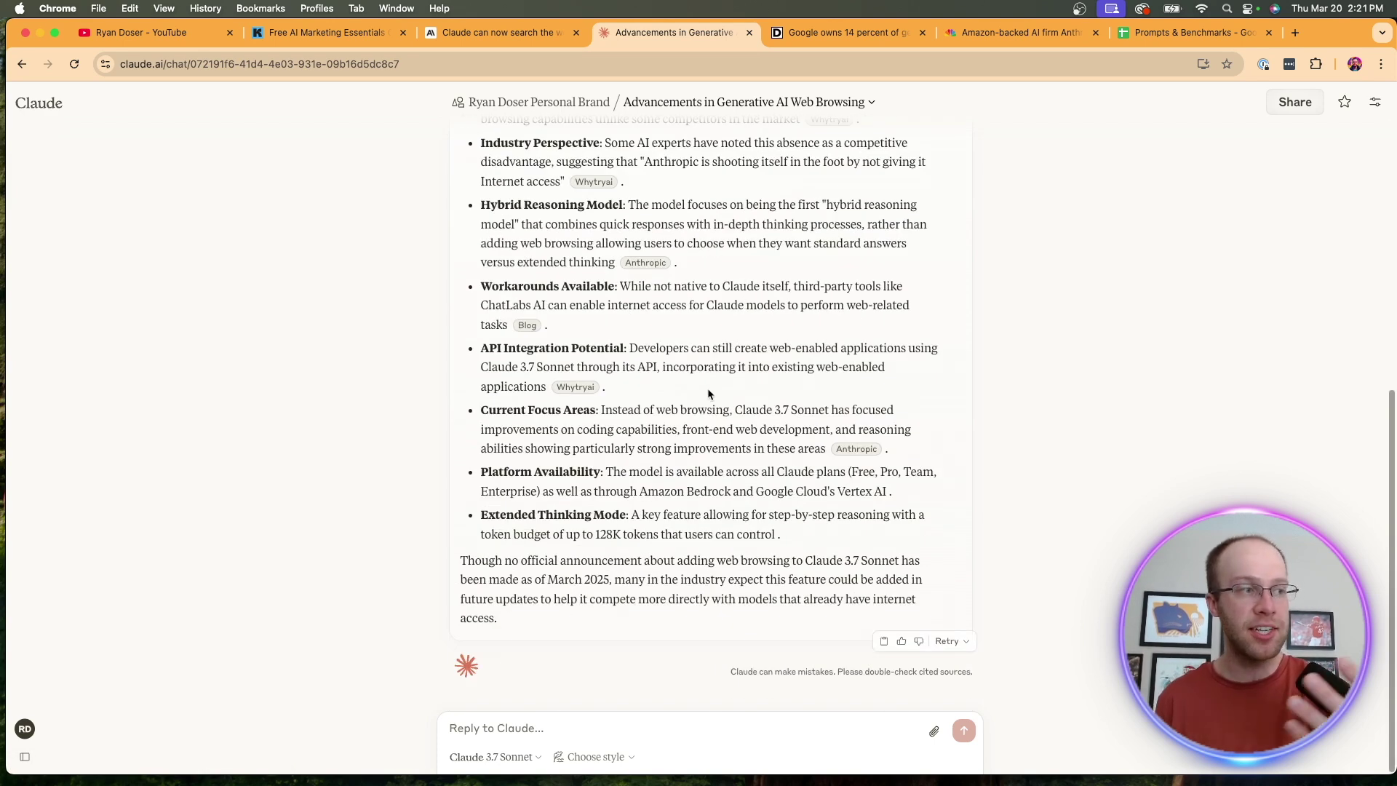
# Paste the blog post request, correct it to 'bullet points' and 'SEO optimized', and send it
pyautogui.click(572, 720)
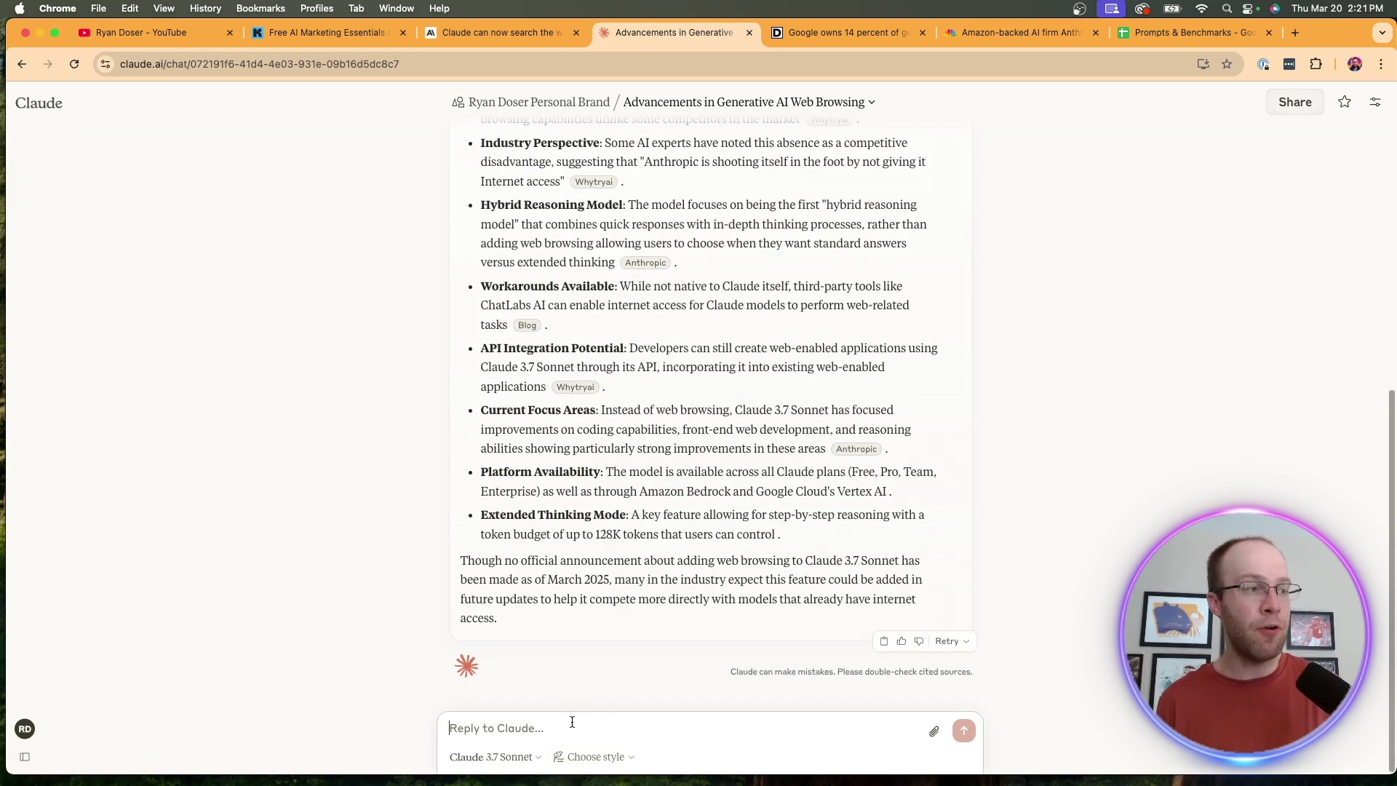
pyautogui.write('Great now with these bullets, turn this into an optimized blog post using my writing style and project instructions')
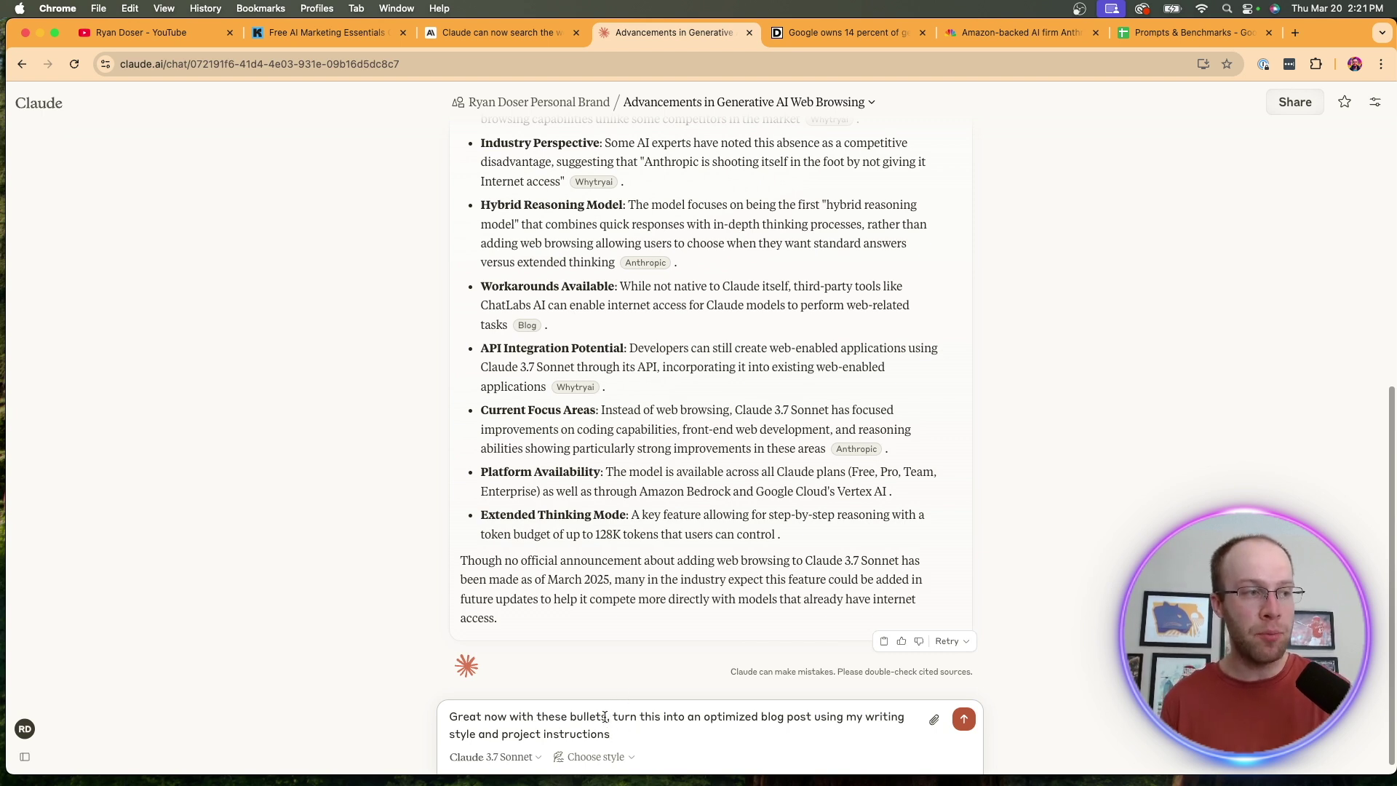
pyautogui.click(608, 717)
pyautogui.press('BackSpace')
pyautogui.write('points')
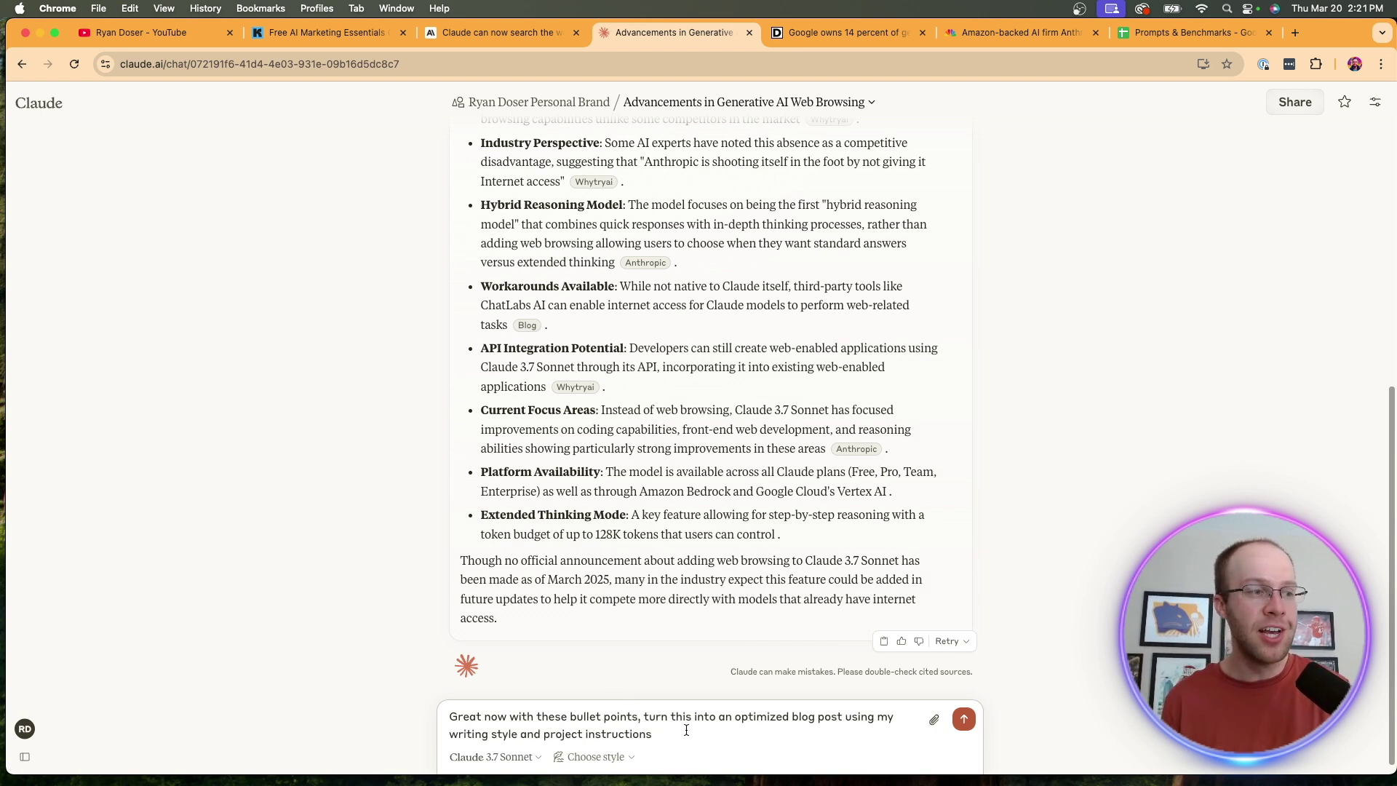
pyautogui.click(734, 717)
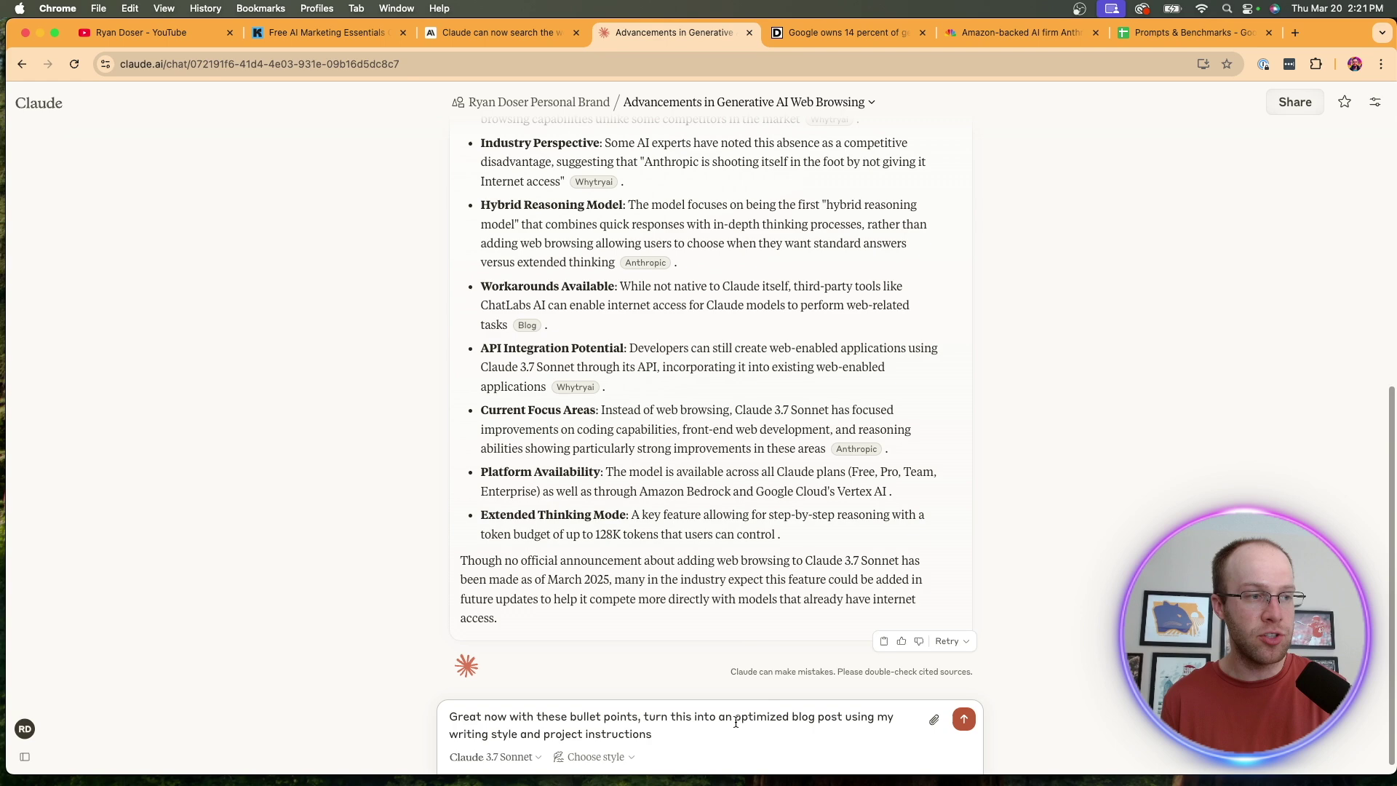
pyautogui.write('SEO ')
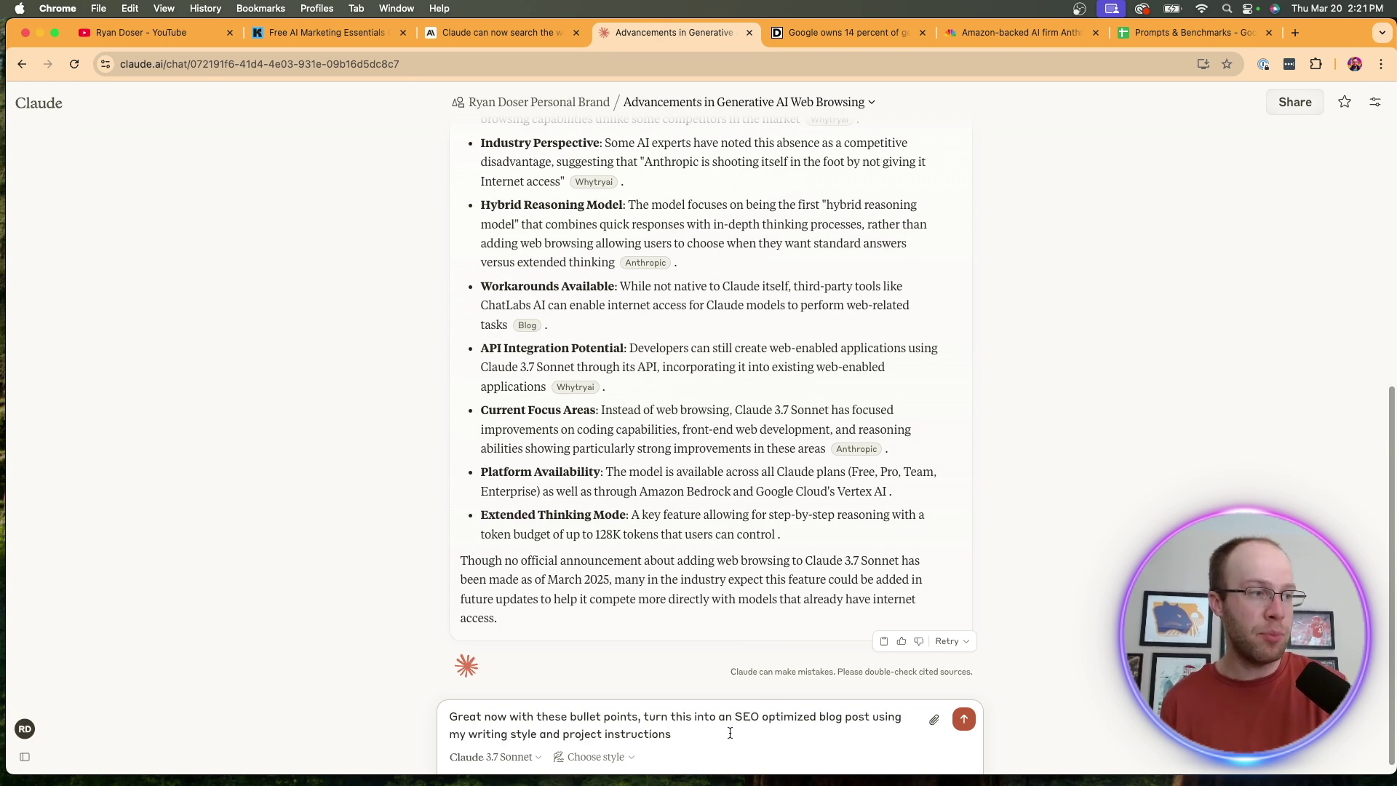
pyautogui.write('.')
pyautogui.press('Return')
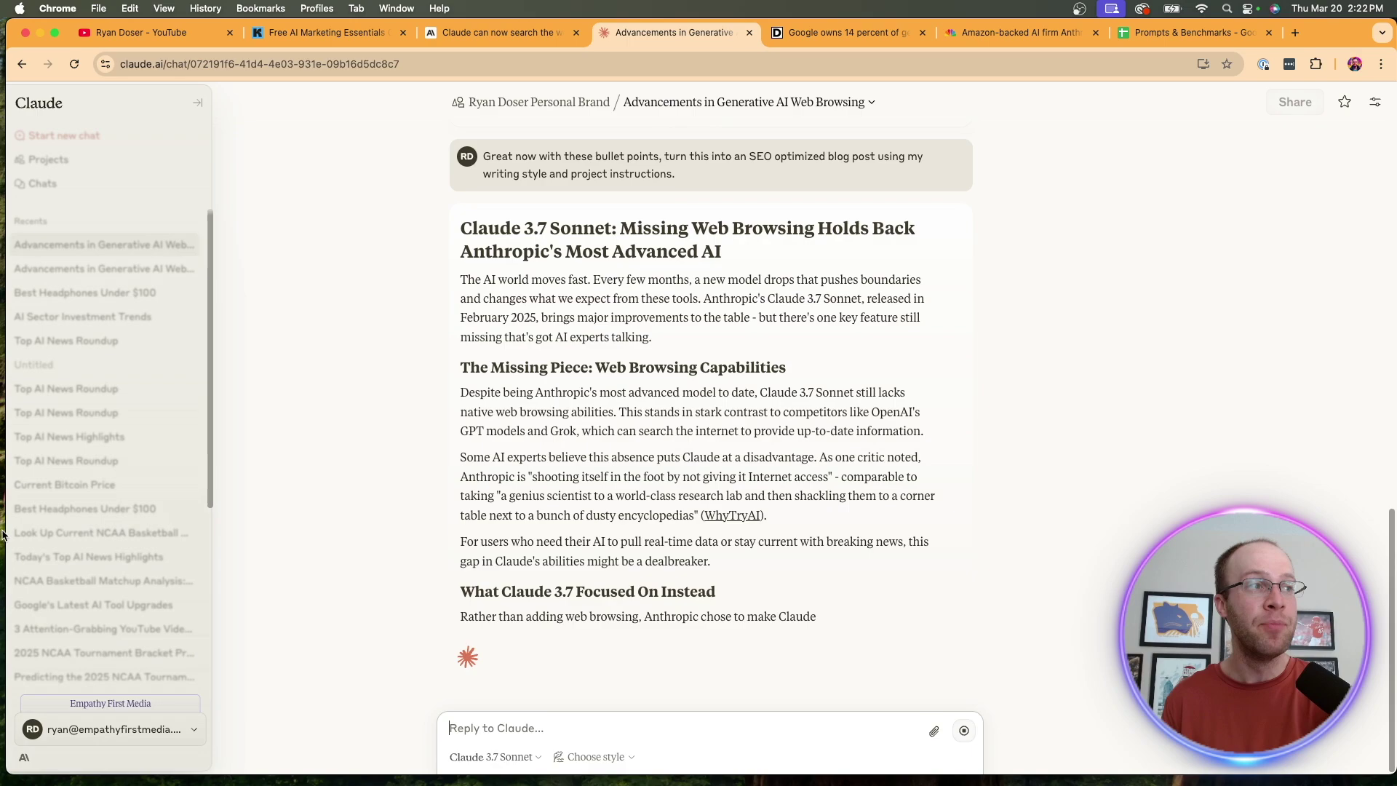
pyautogui.scroll(15, 764, 401)
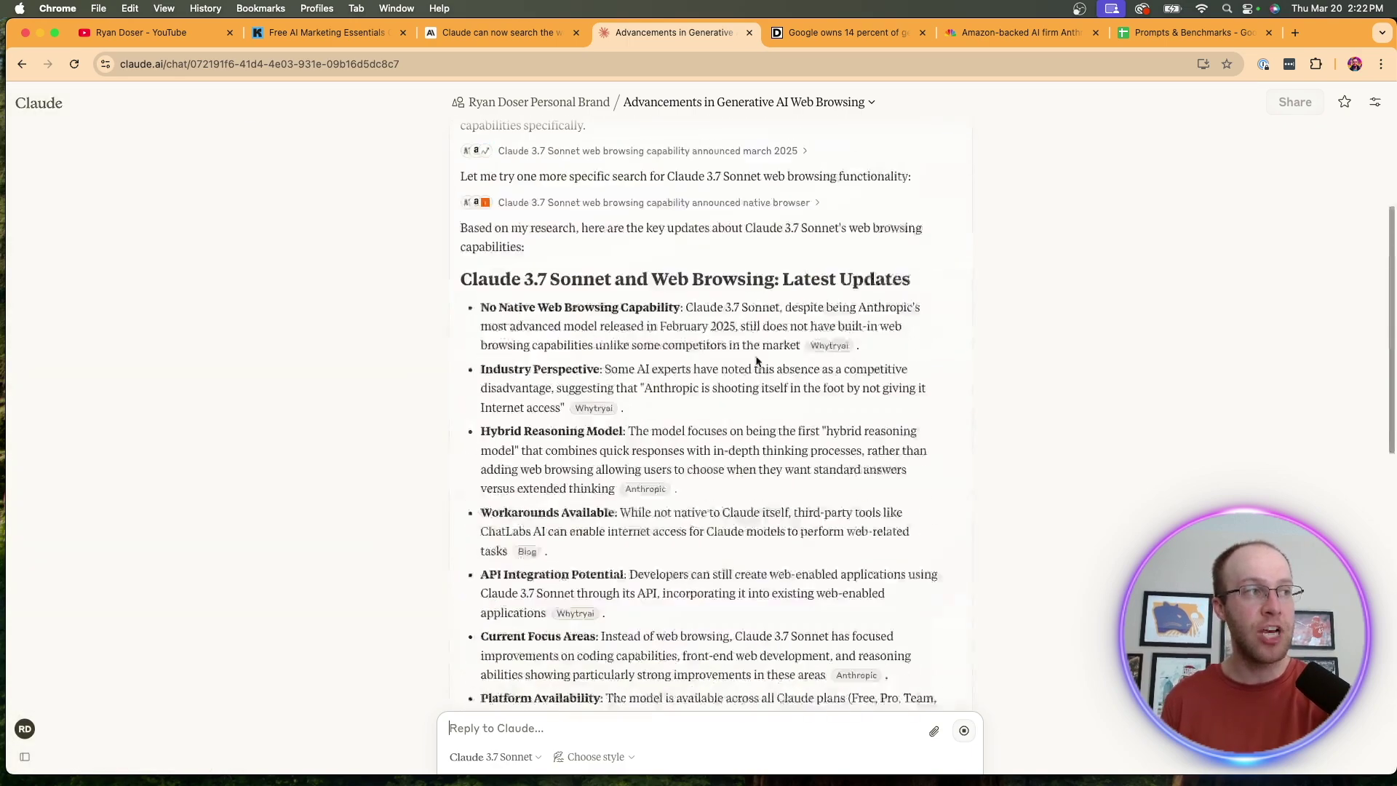
pyautogui.scroll(-3, 777, 435)
pyautogui.moveTo(873, 580); pyautogui.dragTo(562, 322)
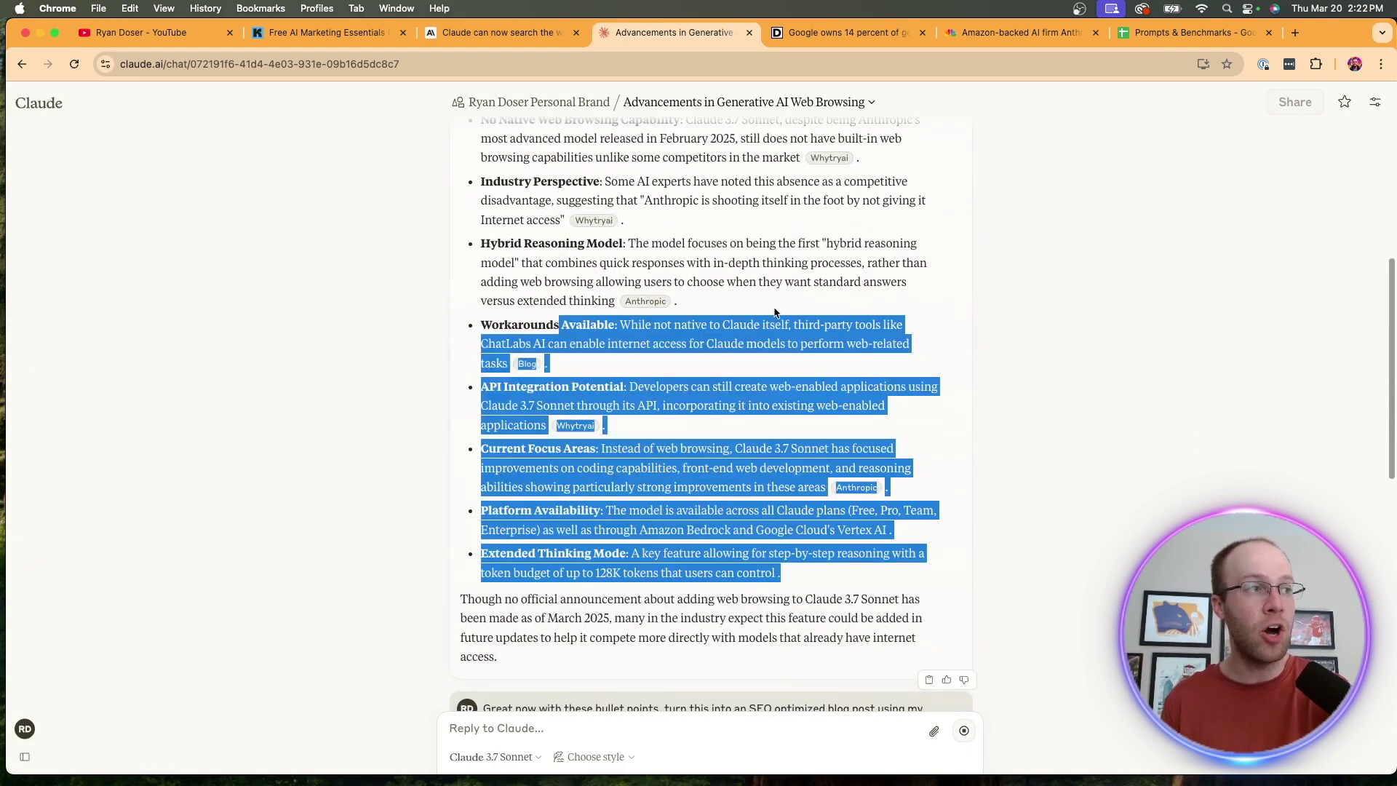
pyautogui.click(792, 306)
pyautogui.scroll(-6, 793, 307)
pyautogui.scroll(-3, 793, 306)
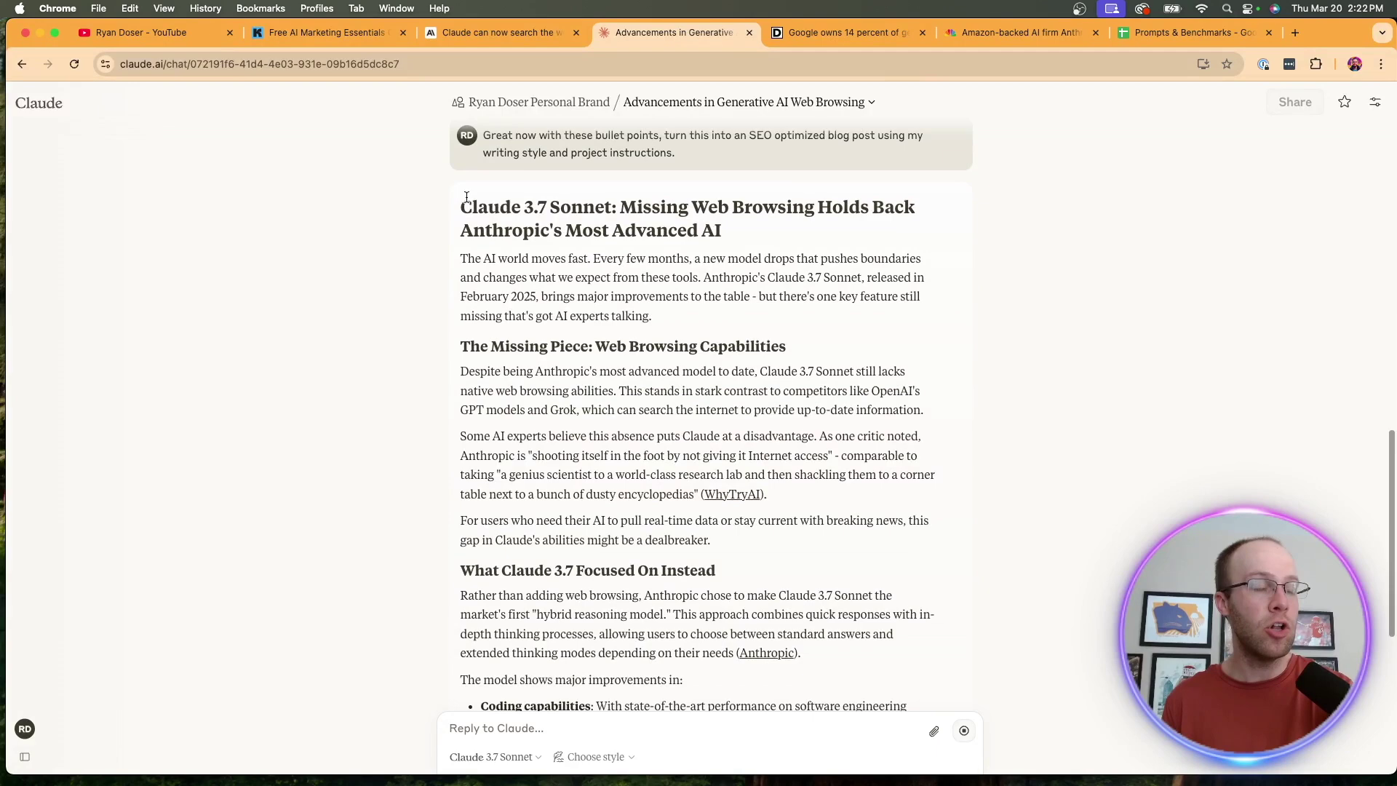
pyautogui.moveTo(488, 207); pyautogui.dragTo(786, 211)
pyautogui.click(785, 211)
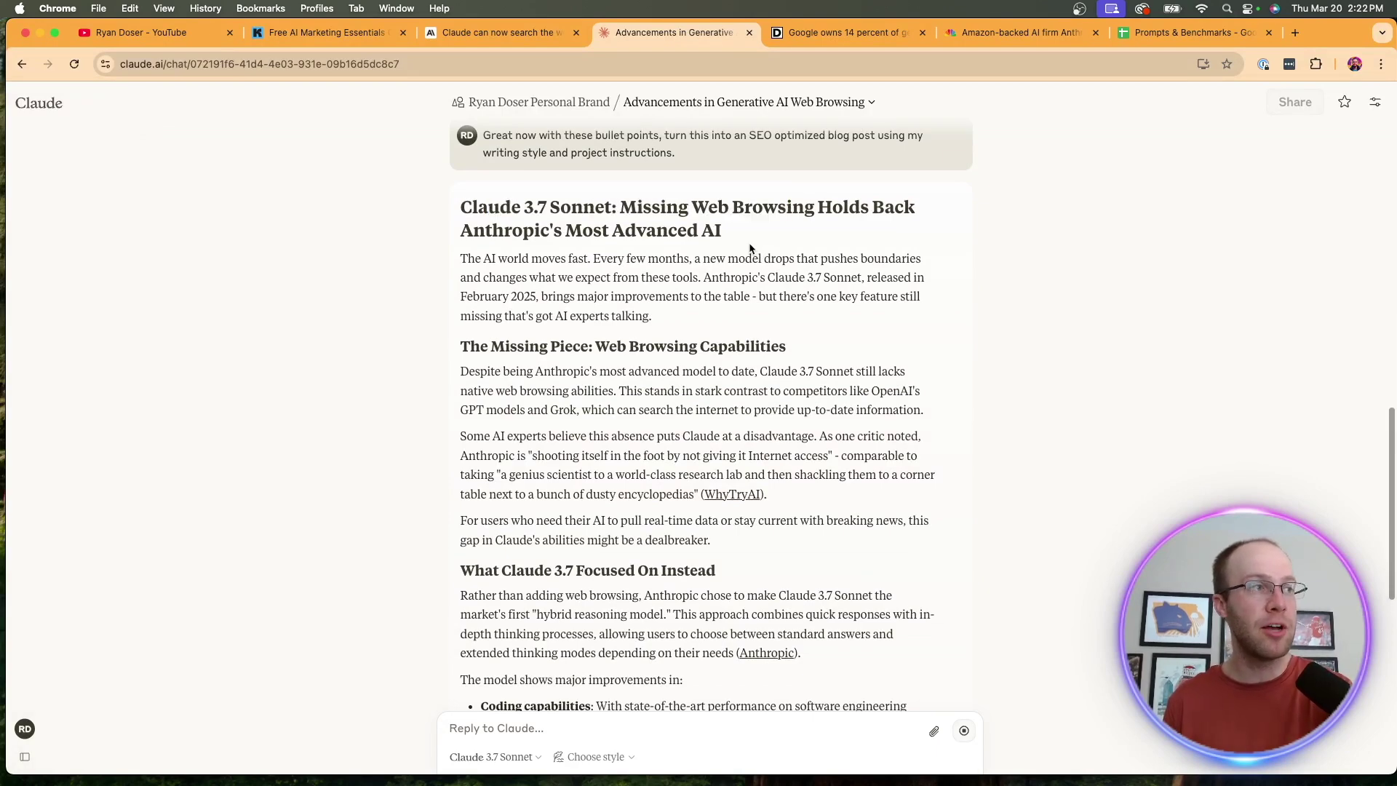
pyautogui.scroll(-5, 743, 244)
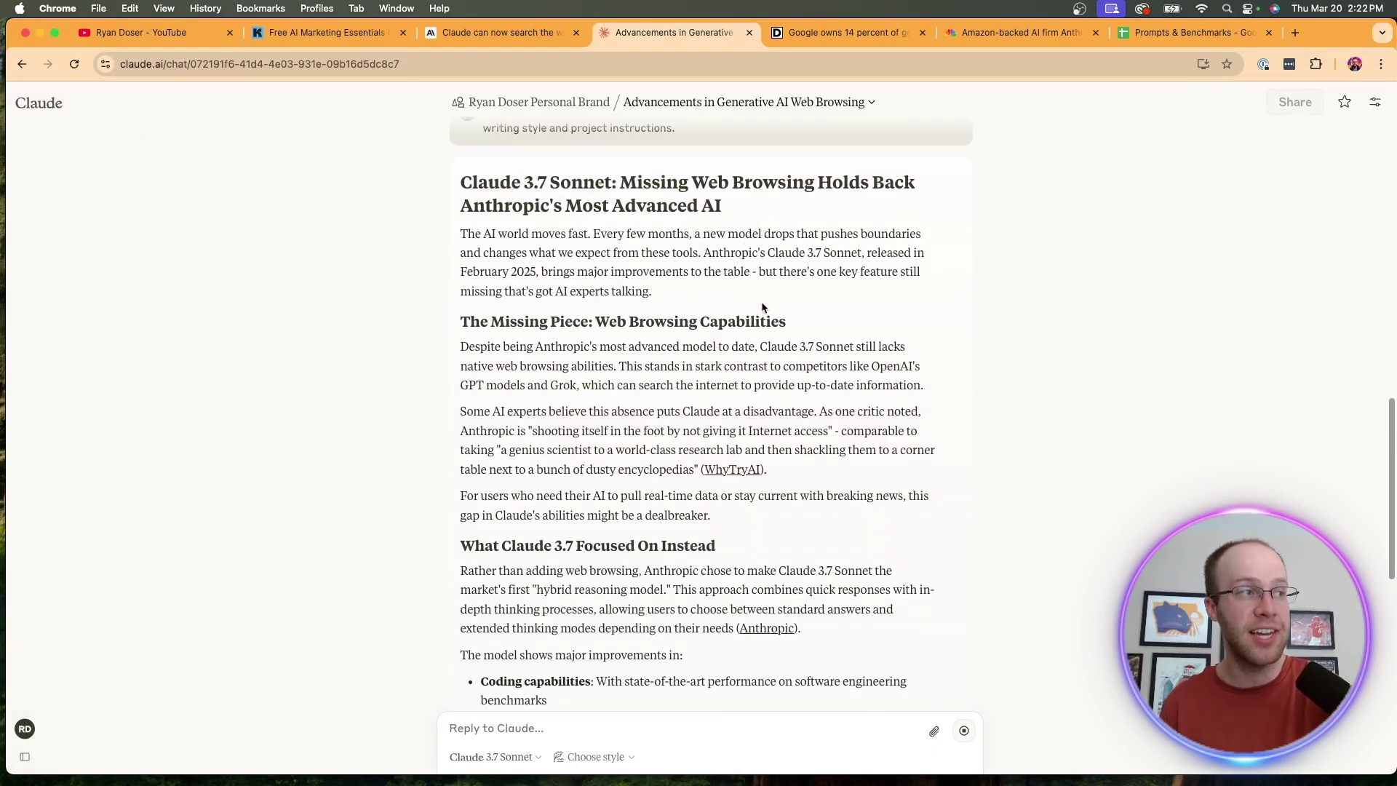
pyautogui.scroll(-10, 754, 386)
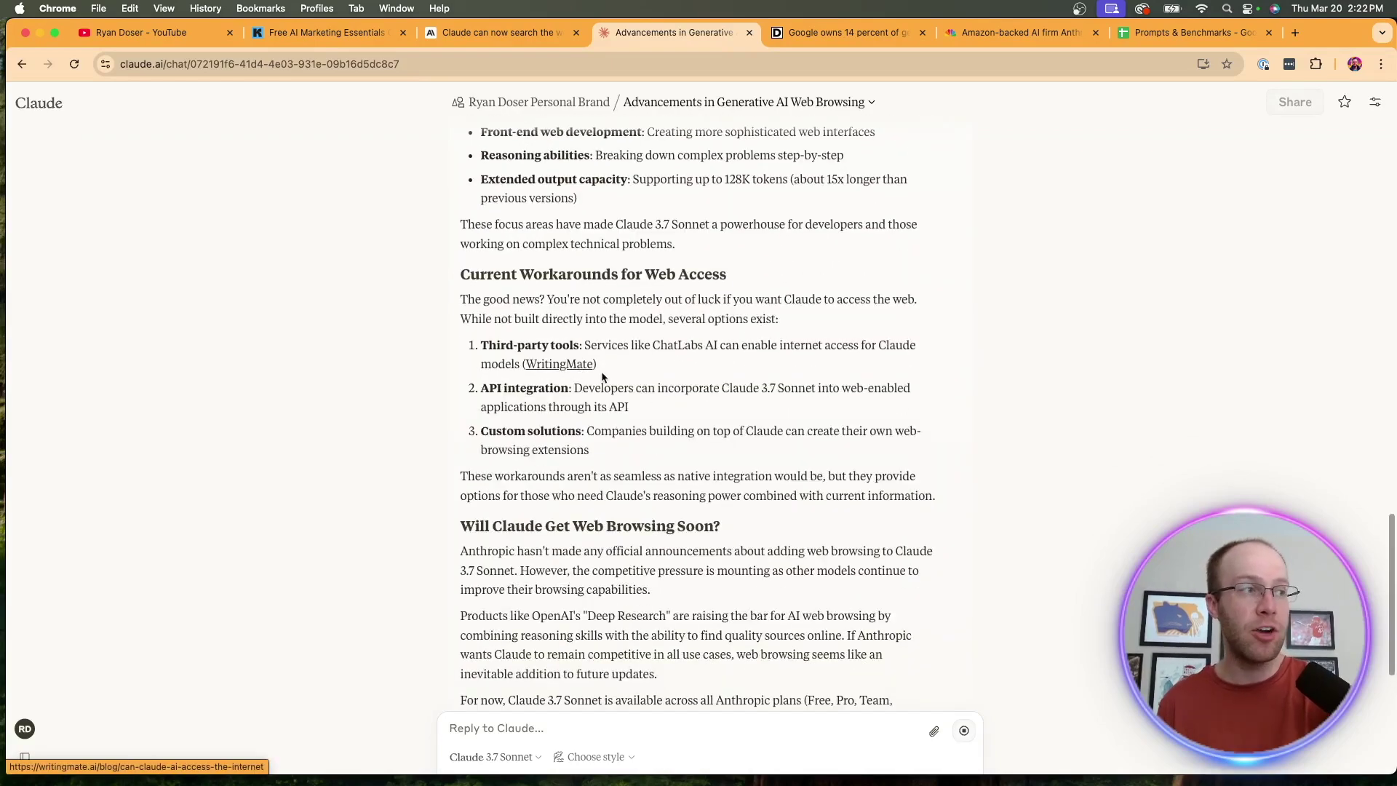
pyautogui.click(575, 363)
pyautogui.click(734, 469)
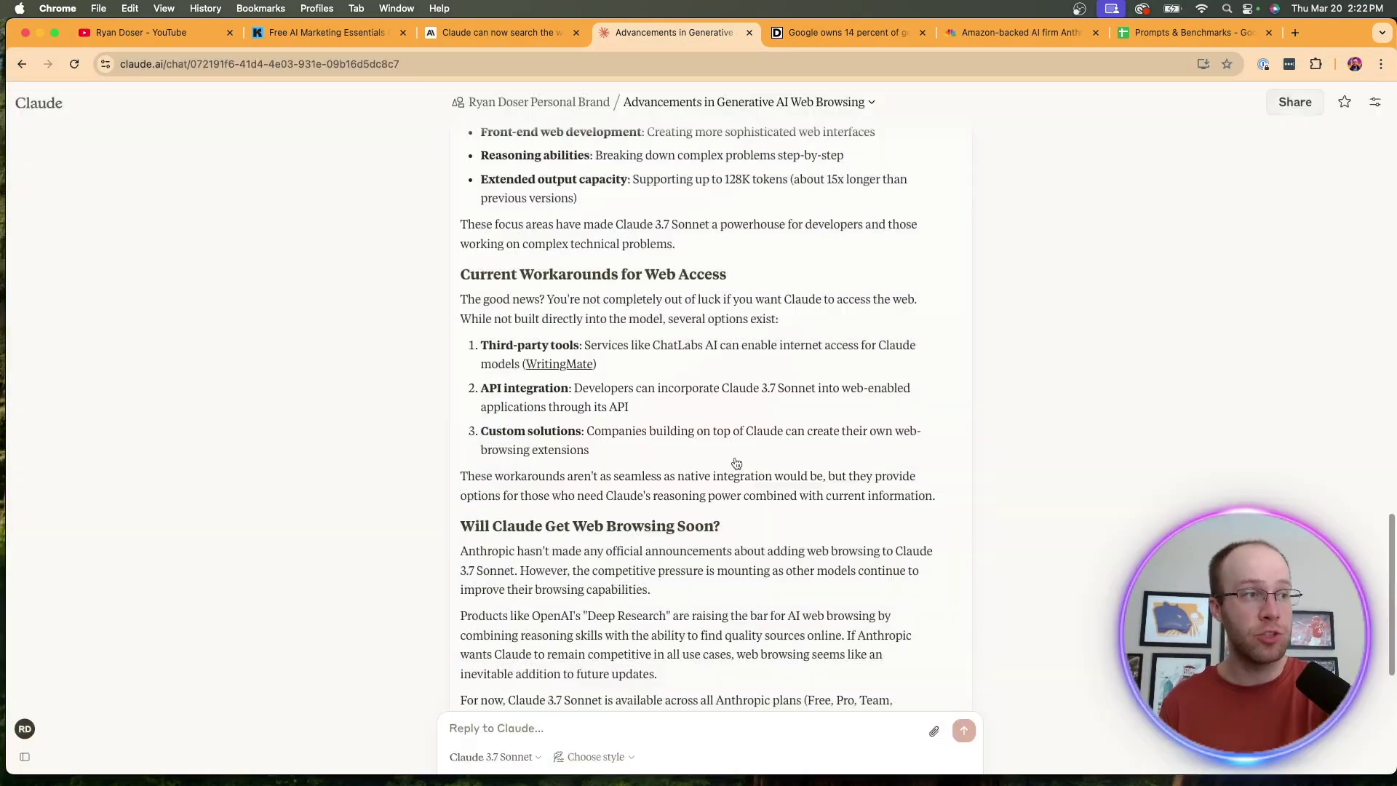
pyautogui.scroll(-10, 867, 282)
pyautogui.moveTo(687, 553); pyautogui.dragTo(611, 424)
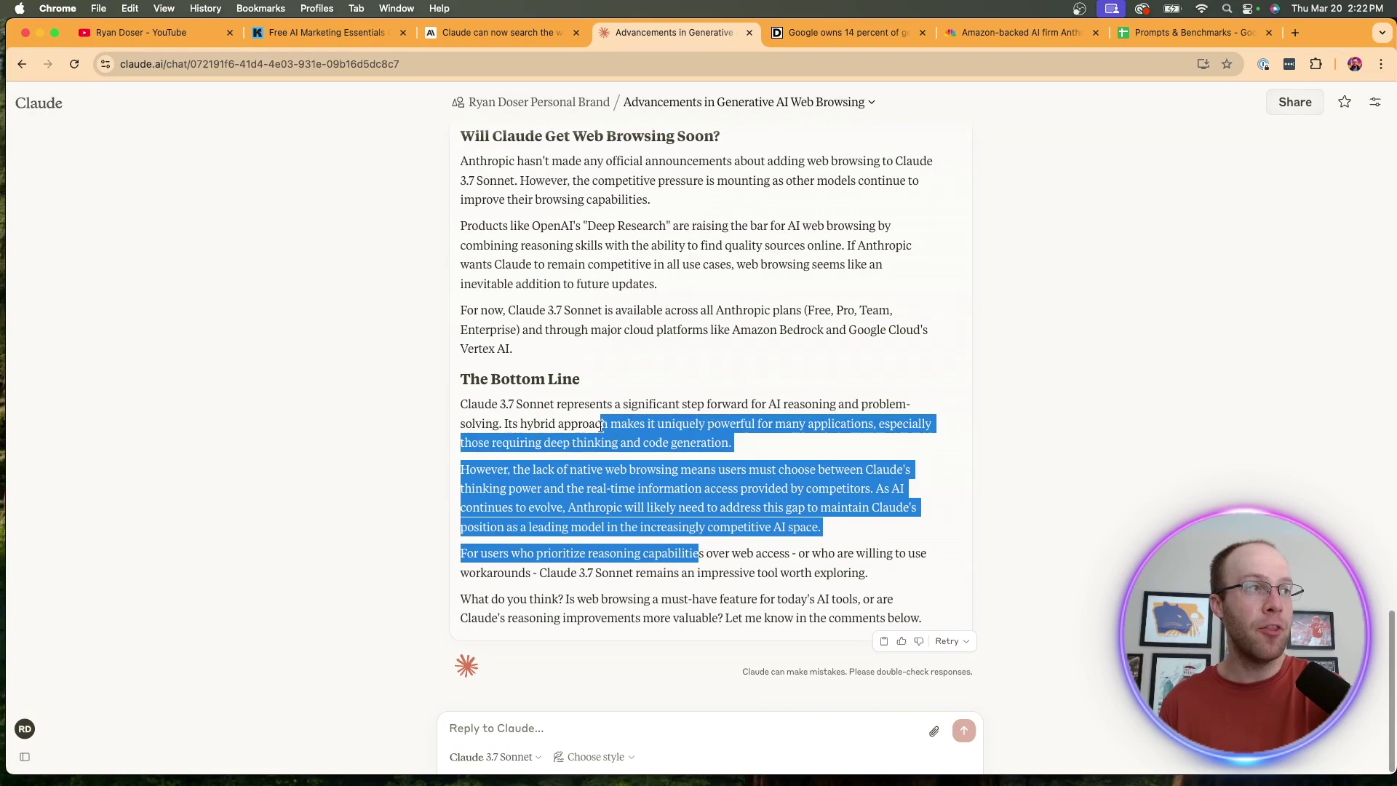
pyautogui.click(585, 381)
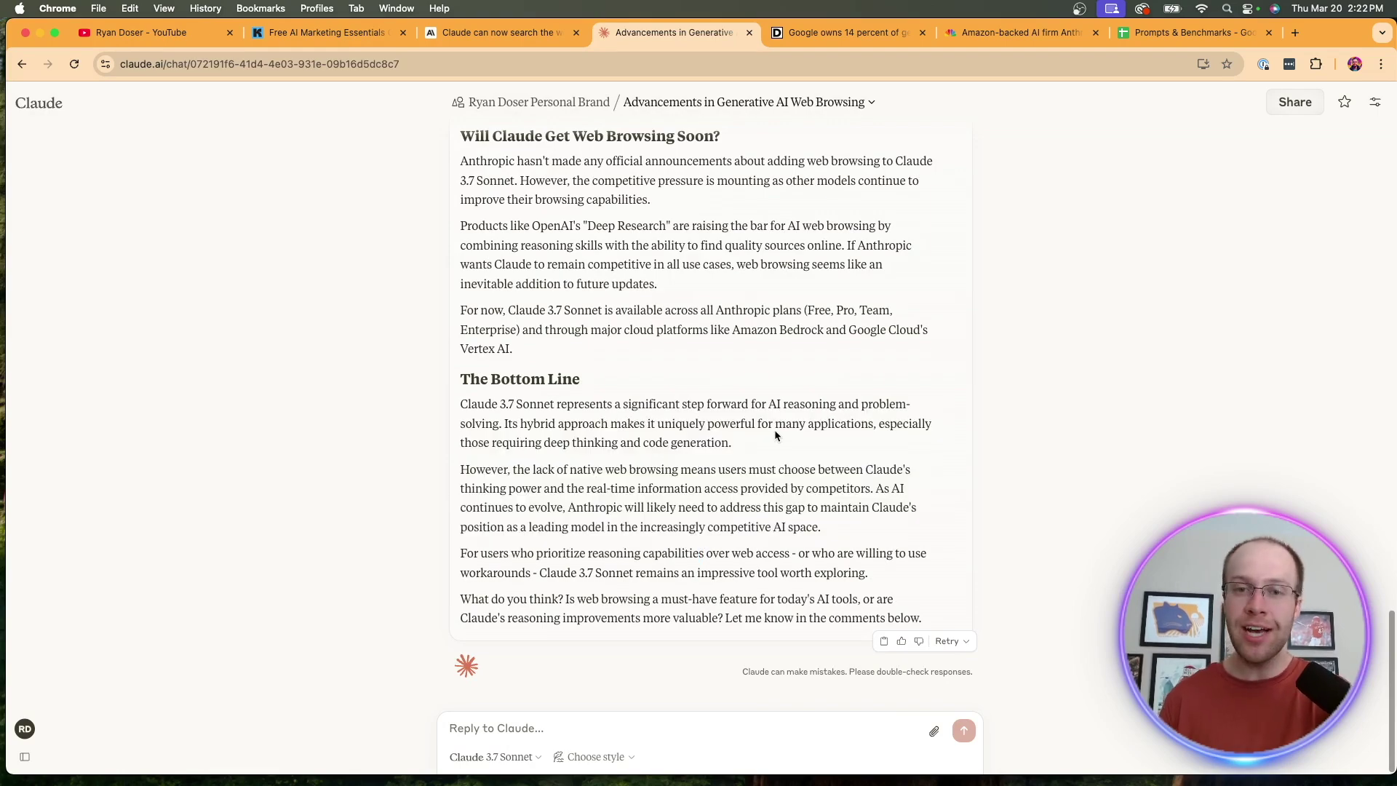
pyautogui.scroll(20, 776, 435)
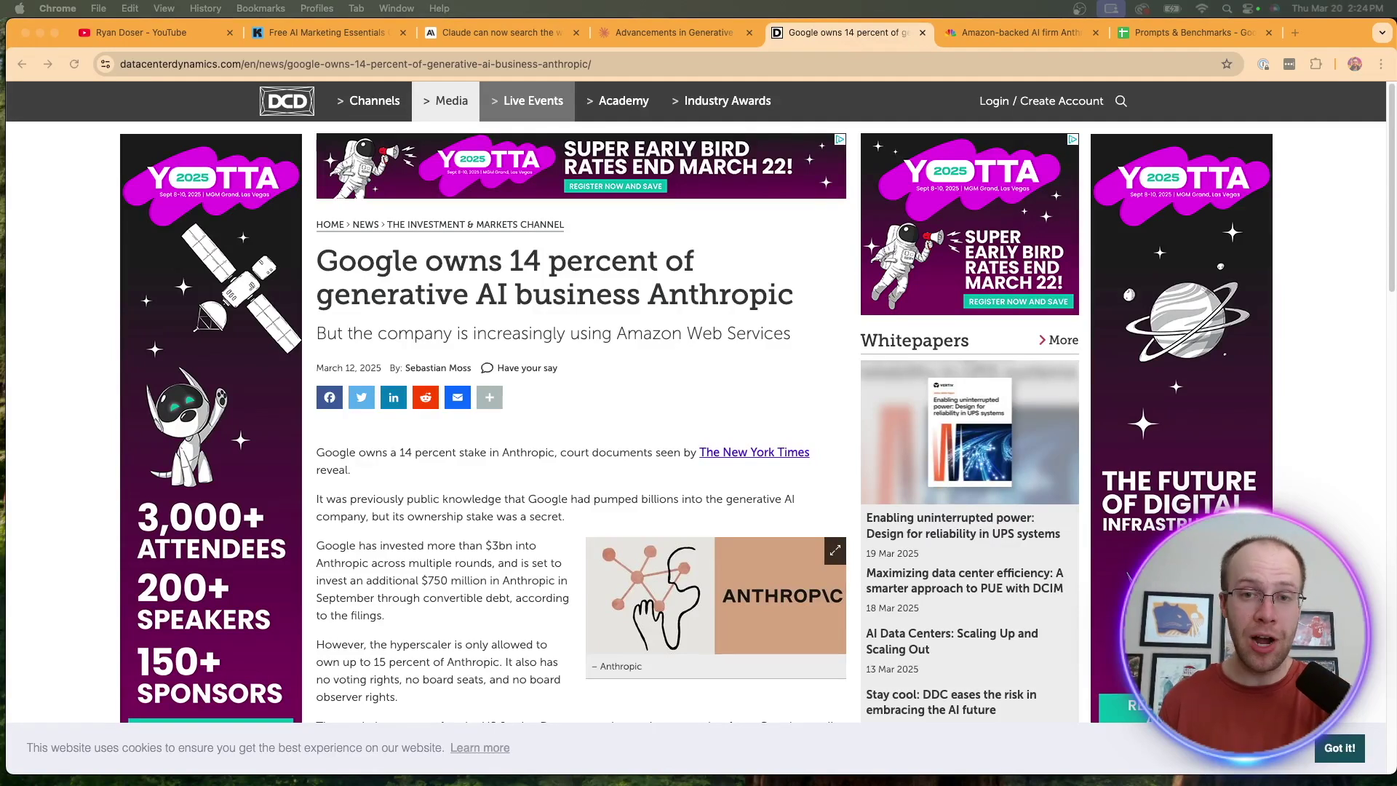
# Read the DatacenterDynamics article, highlighting its headline, the $3bn investment and 15 percent ownership cap
pyautogui.click(421, 273)
pyautogui.moveTo(319, 260); pyautogui.dragTo(779, 291)
pyautogui.click(453, 452)
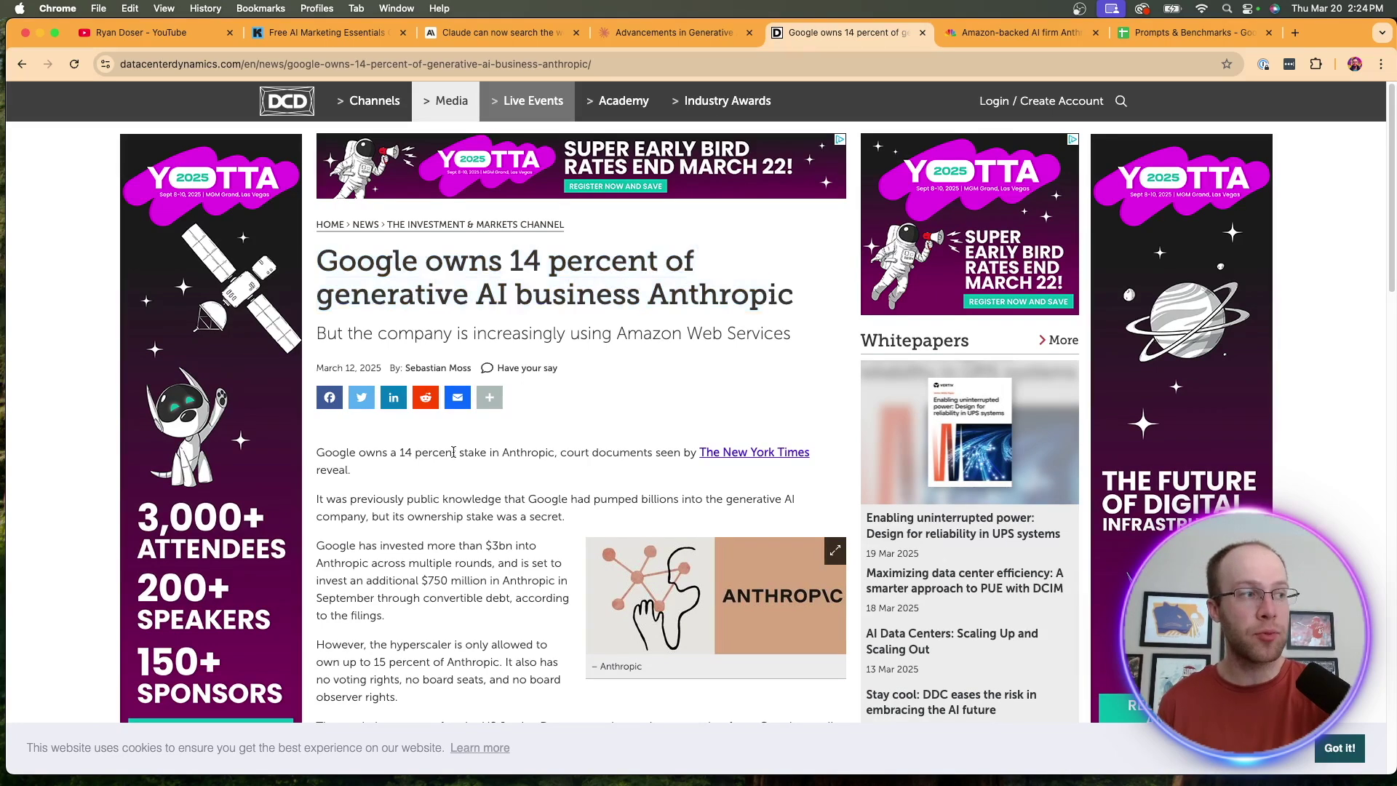
pyautogui.scroll(-4, 509, 364)
pyautogui.scroll(2, 533, 200)
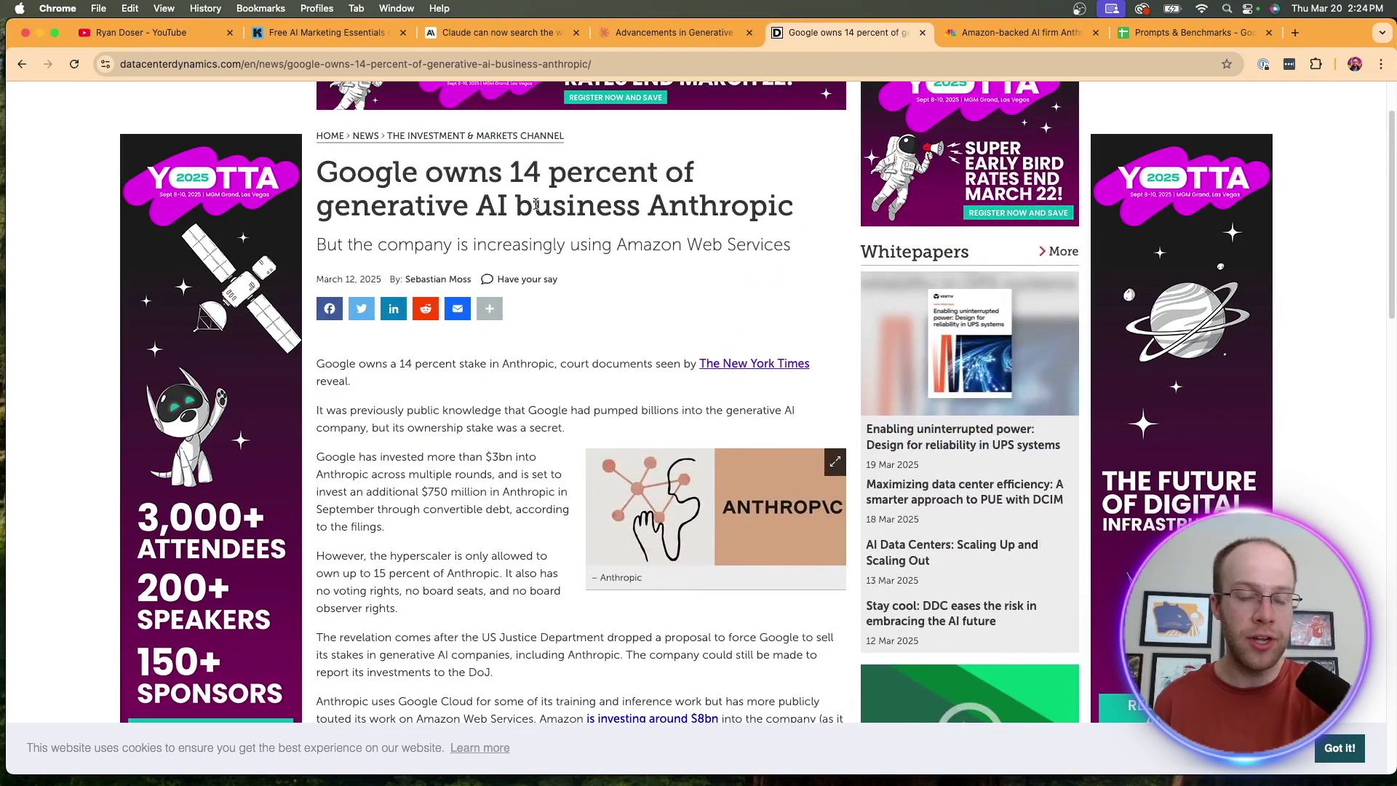
pyautogui.scroll(-3, 535, 205)
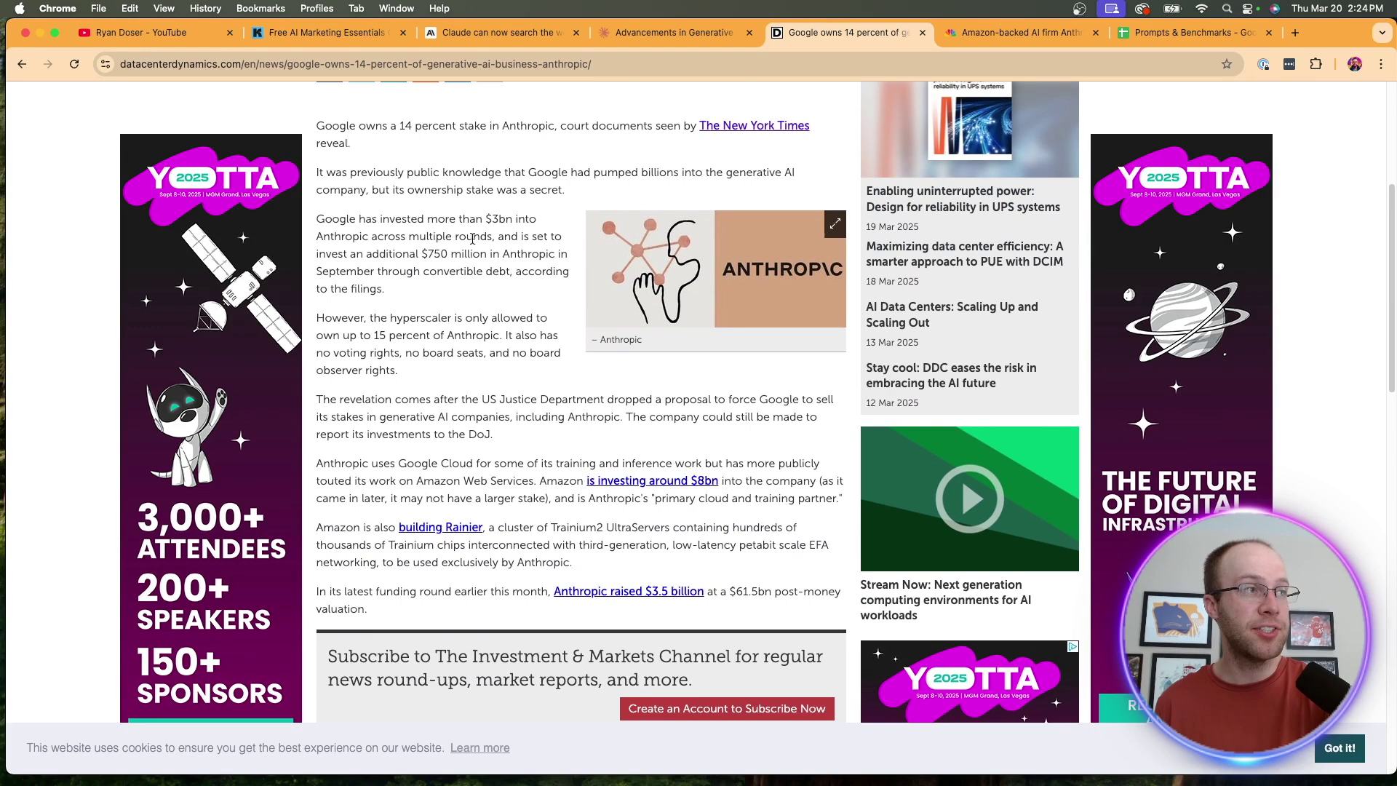
pyautogui.moveTo(446, 220); pyautogui.dragTo(474, 238)
pyautogui.click(437, 238)
pyautogui.click(473, 238)
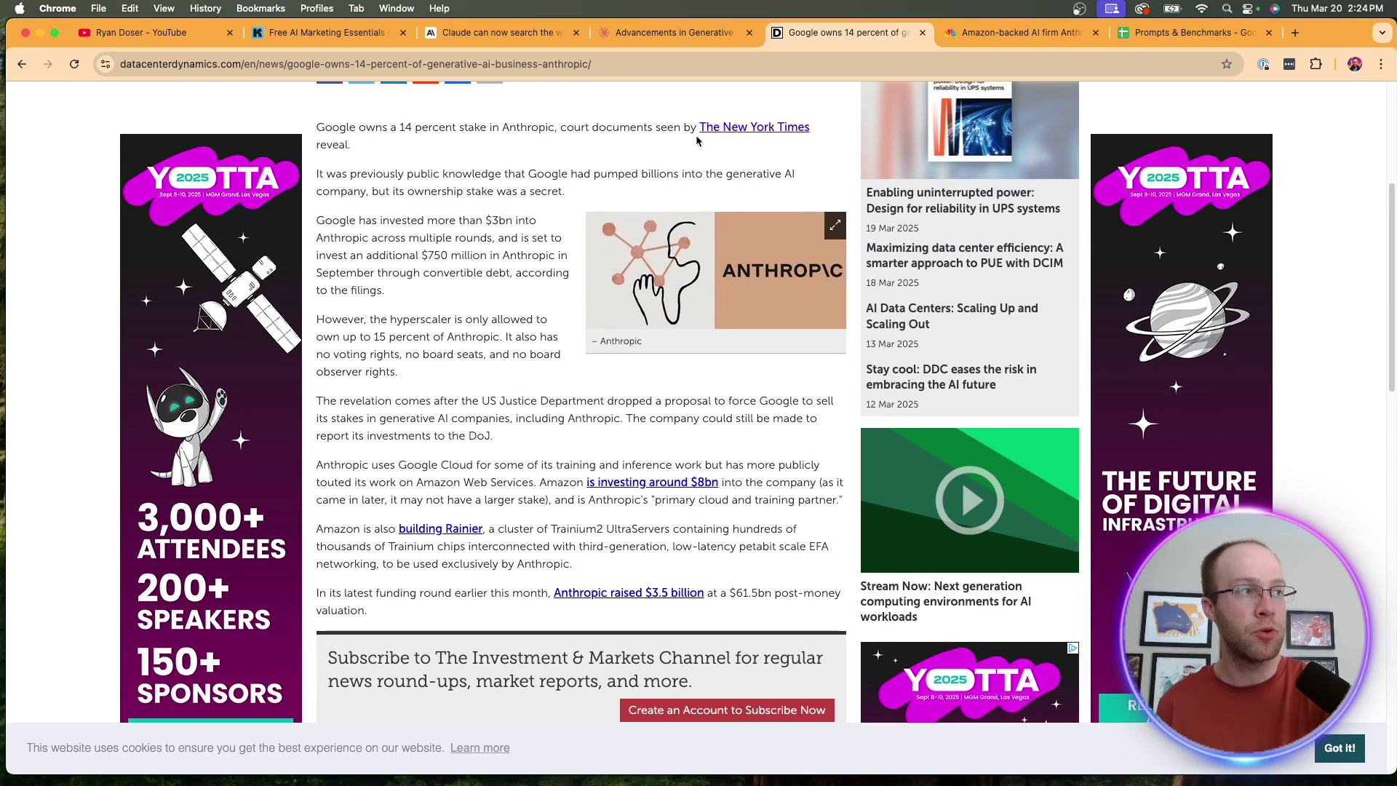
pyautogui.moveTo(342, 337); pyautogui.dragTo(497, 374)
pyautogui.click(559, 345)
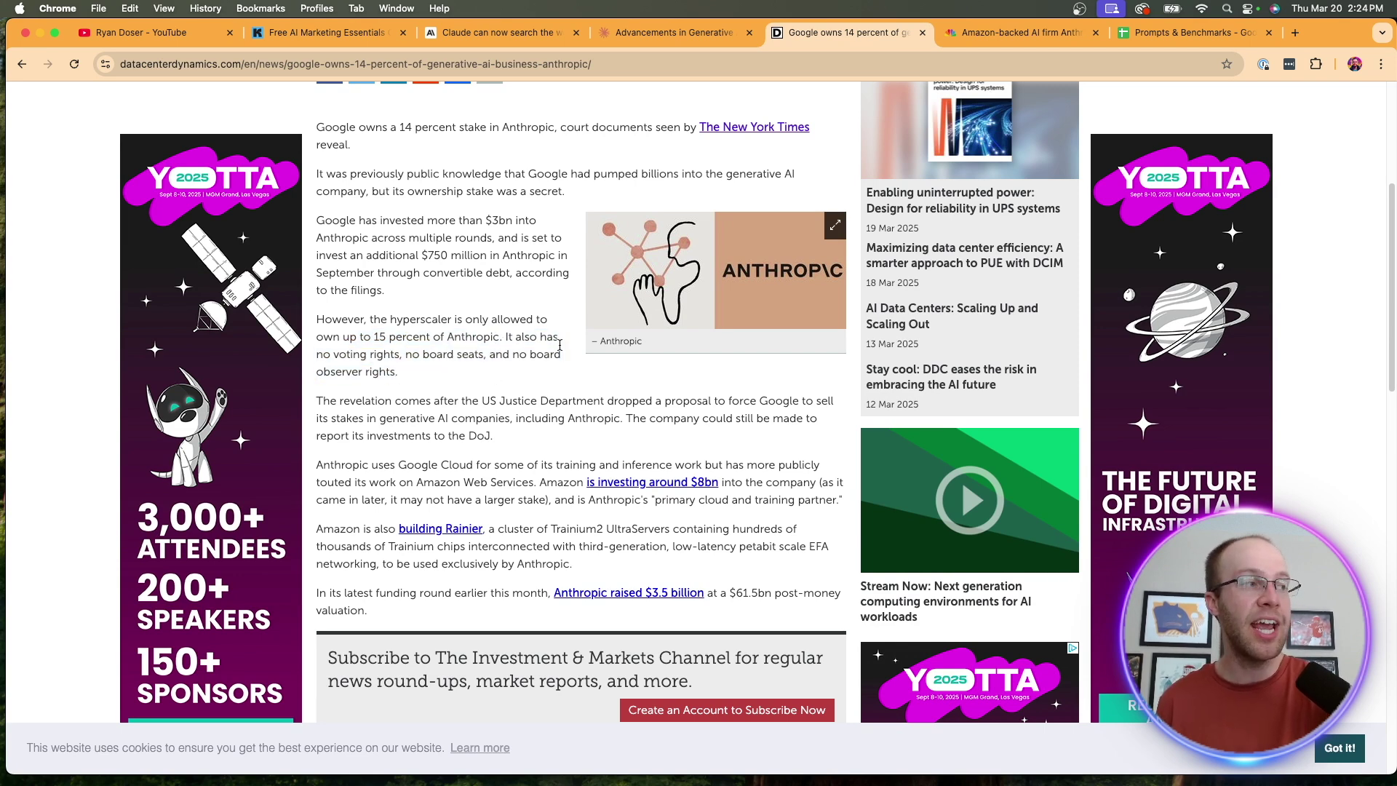
# Check CNBC's report on Amazon's $8 billion investment, then return to the 14 percent article
pyautogui.click(982, 34)
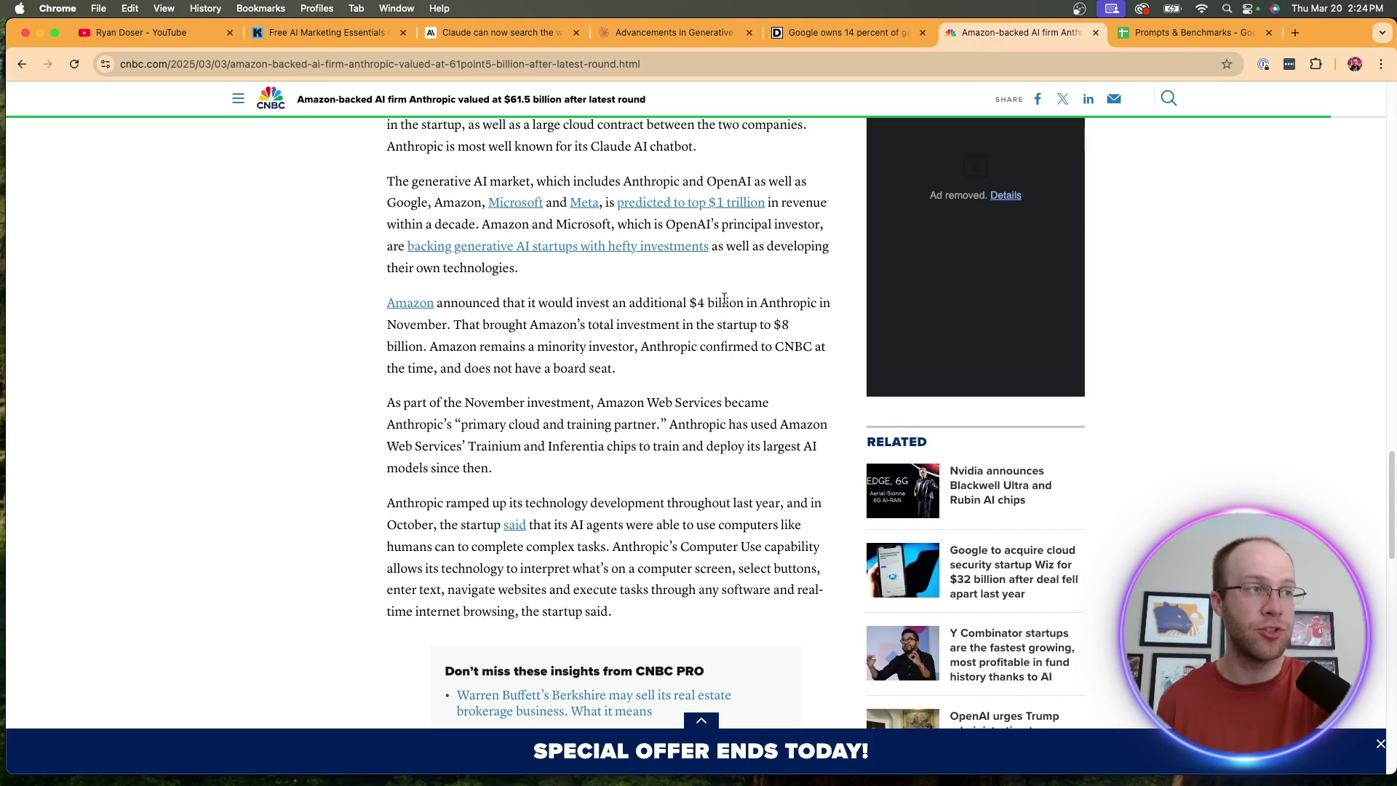
pyautogui.moveTo(739, 325); pyautogui.dragTo(680, 369)
pyautogui.click(450, 349)
pyautogui.click(680, 369)
pyautogui.click(797, 33)
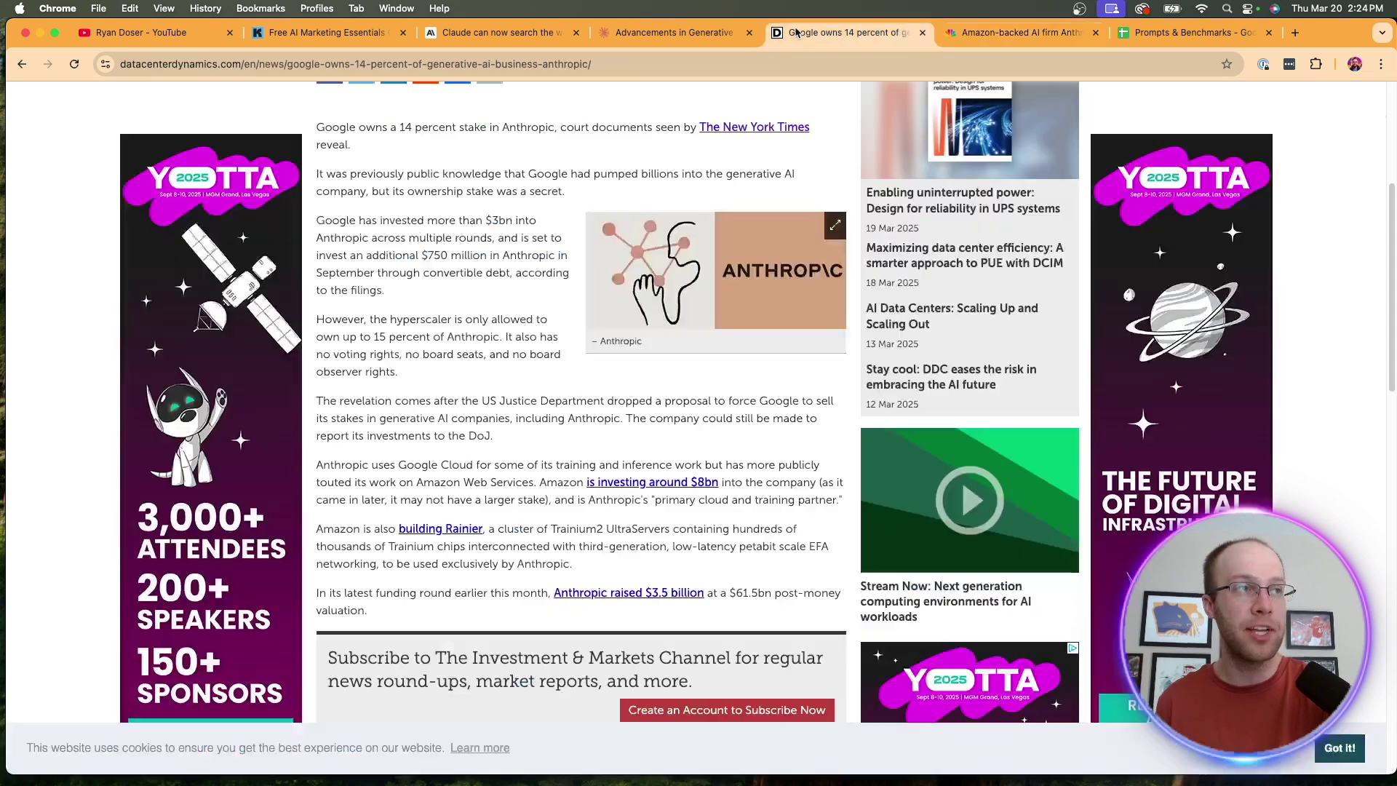
pyautogui.scroll(3, 723, 304)
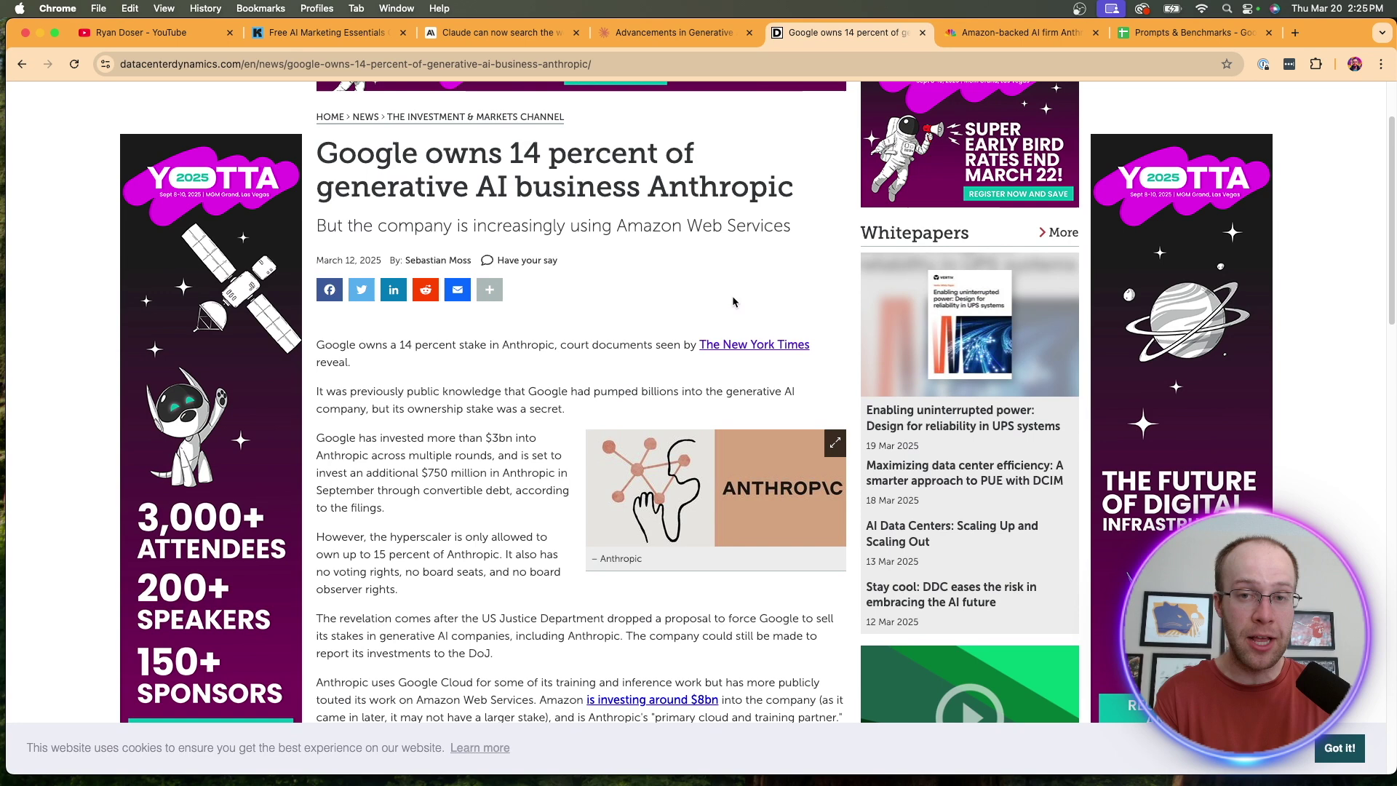
# Return to the Claude research chat and expand the first web search's 10 sources
pyautogui.click(655, 32)
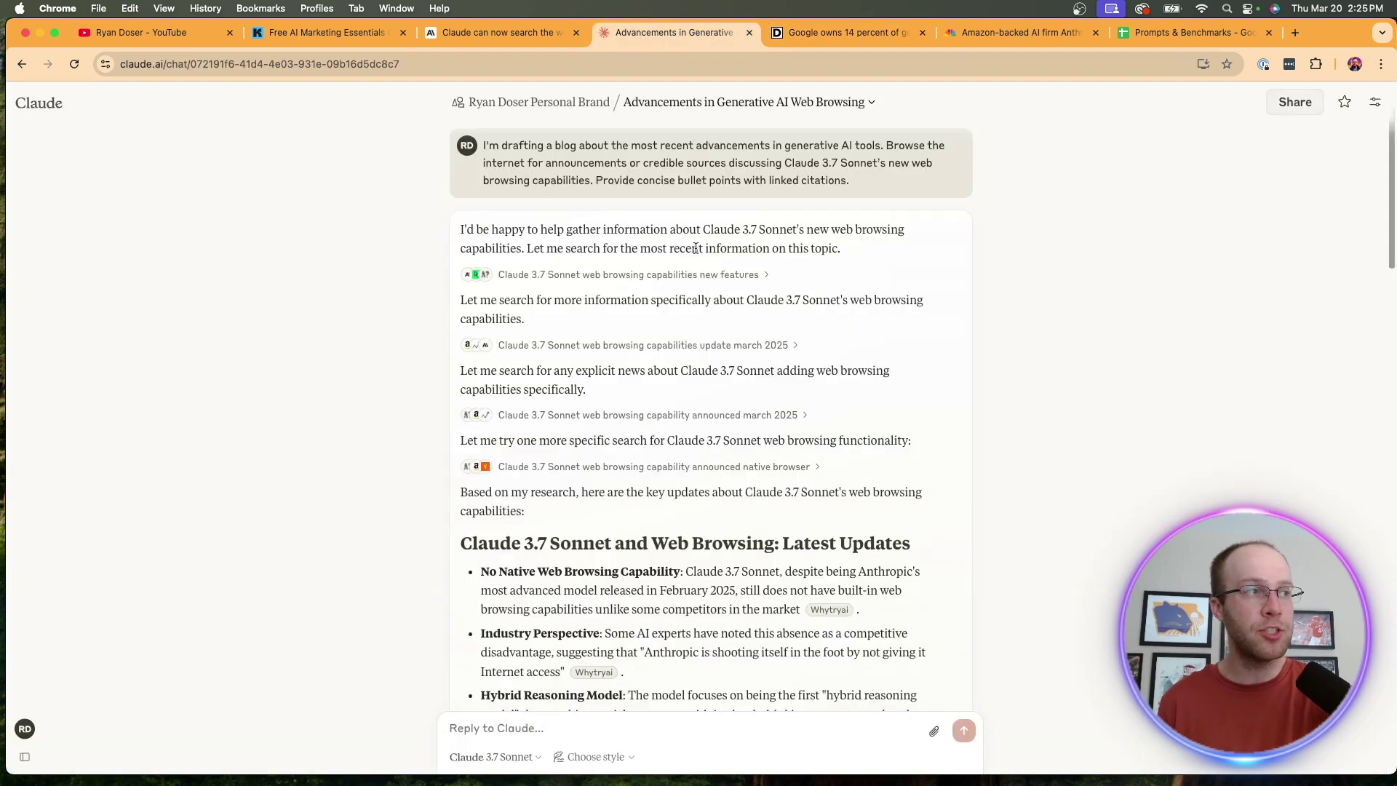
pyautogui.click(595, 283)
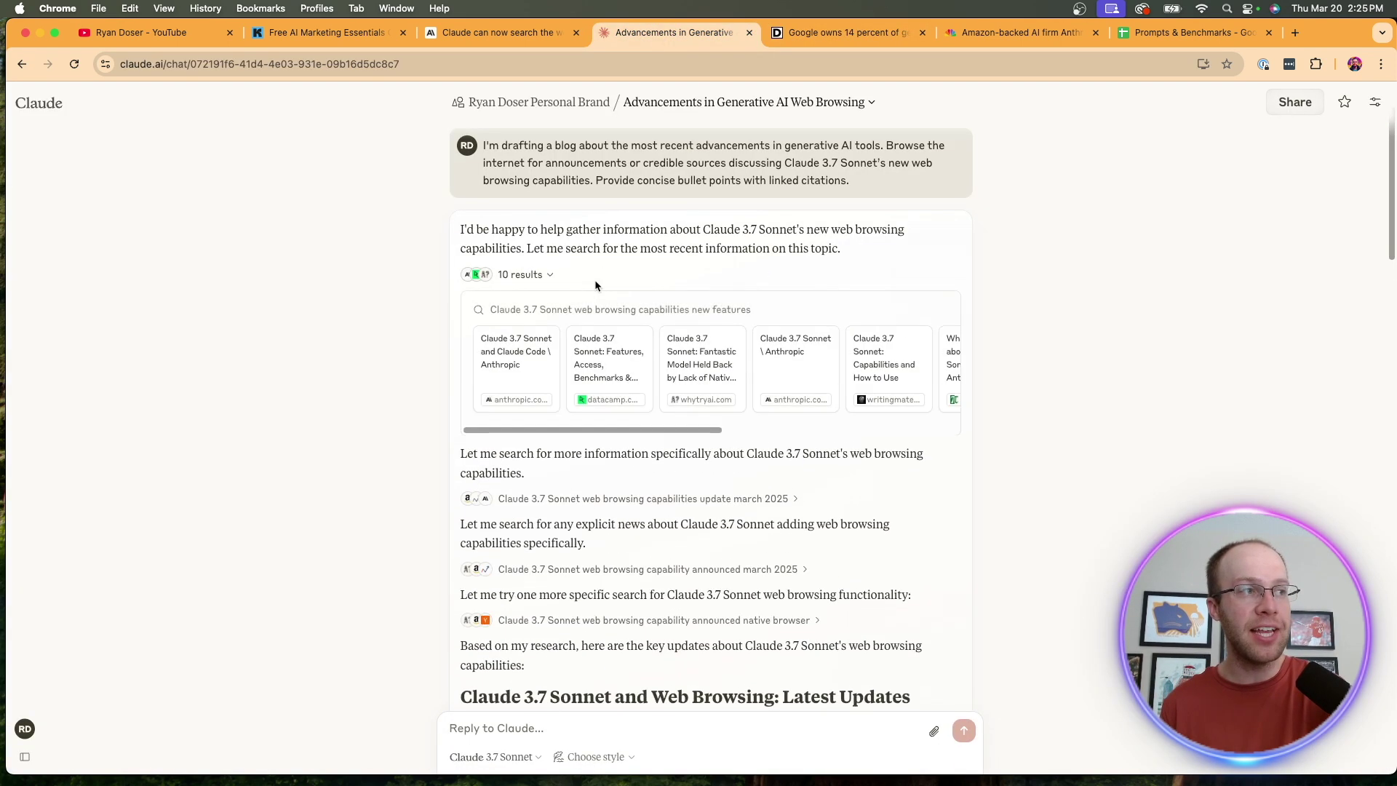